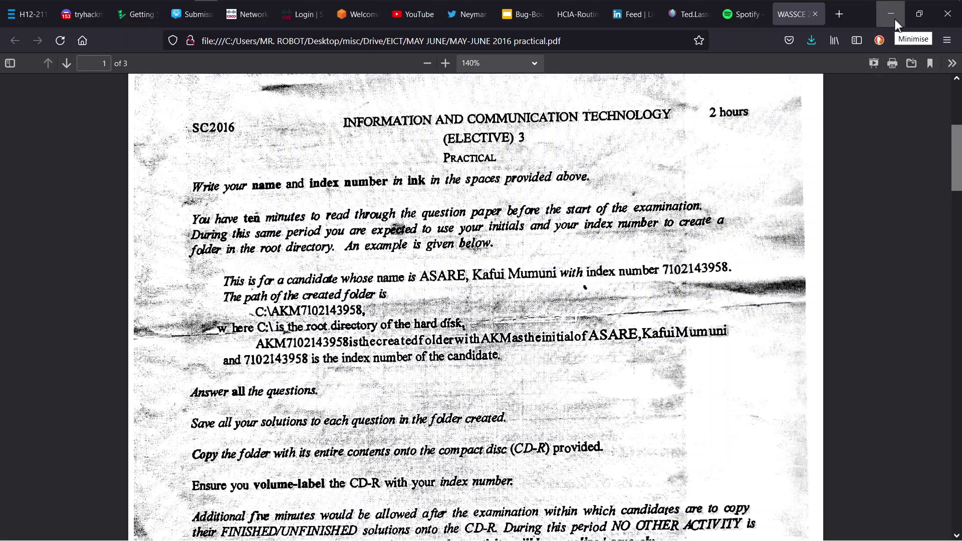
Minimise Firefox and create a new folder at the root of Local Disk (C:)
click(894, 19)
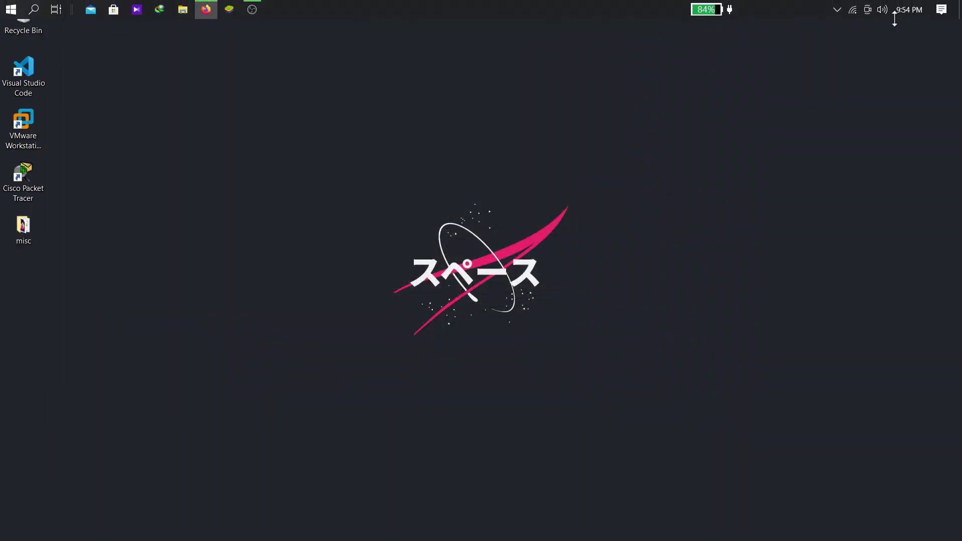
key(super+e)
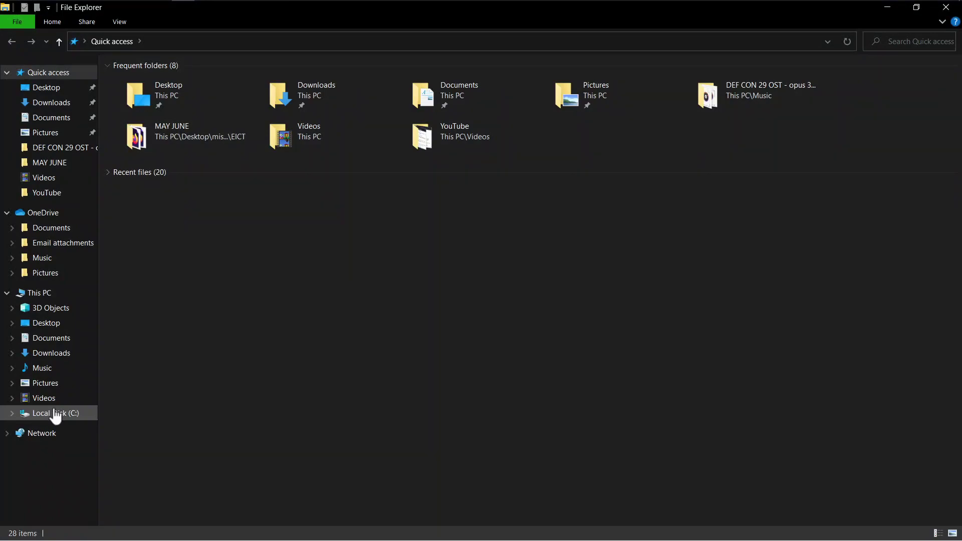
click(56, 413)
right_click(191, 346)
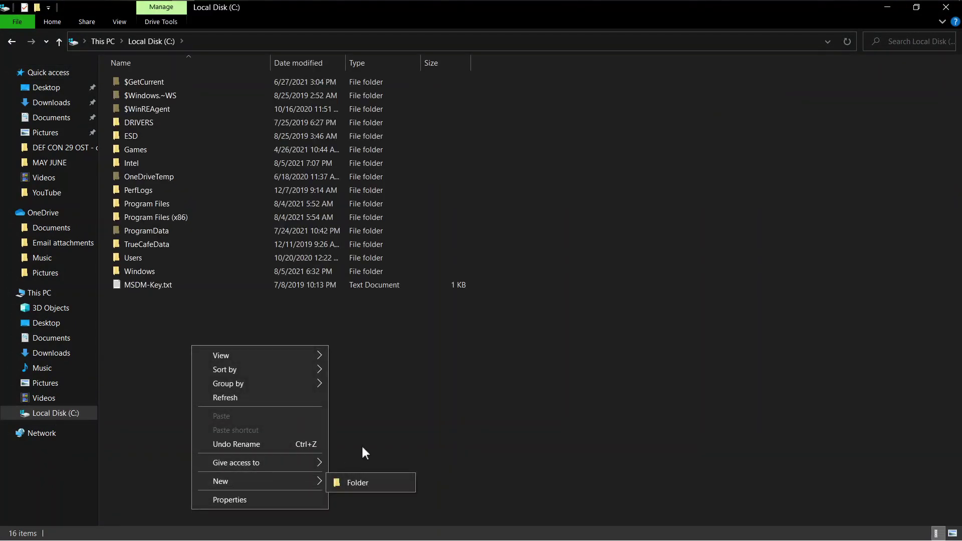
mouse_move(308, 484)
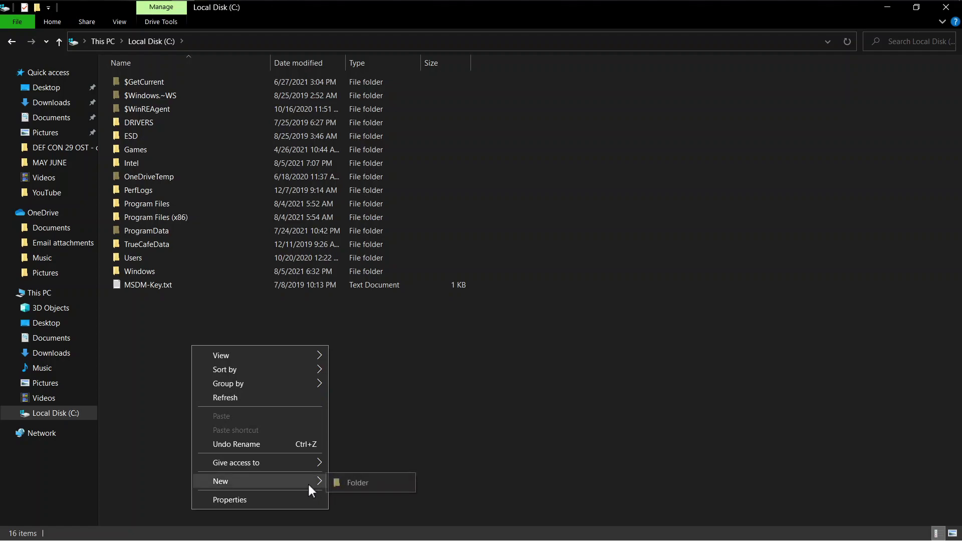
click(360, 479)
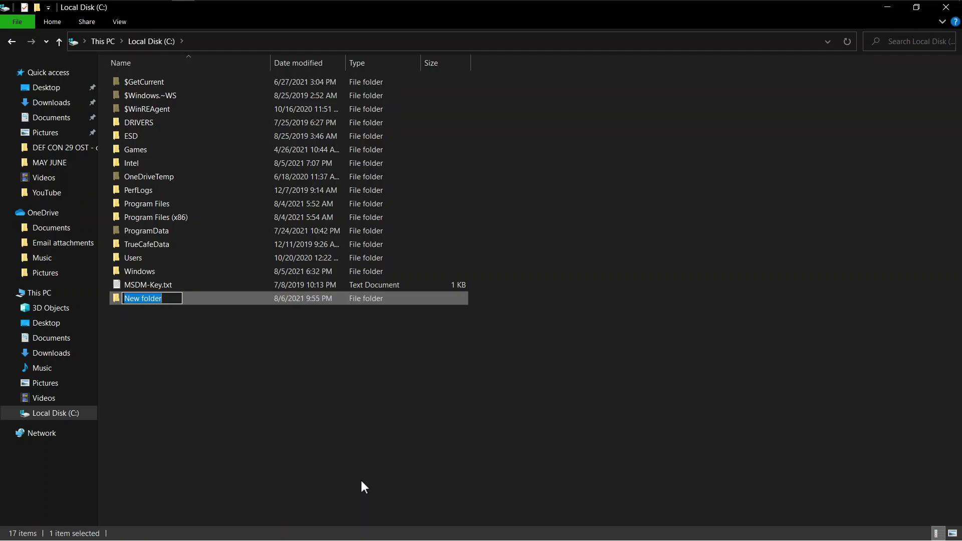
Name the folder with the candidate's initials and index number, then close File Explorer
key(Return)
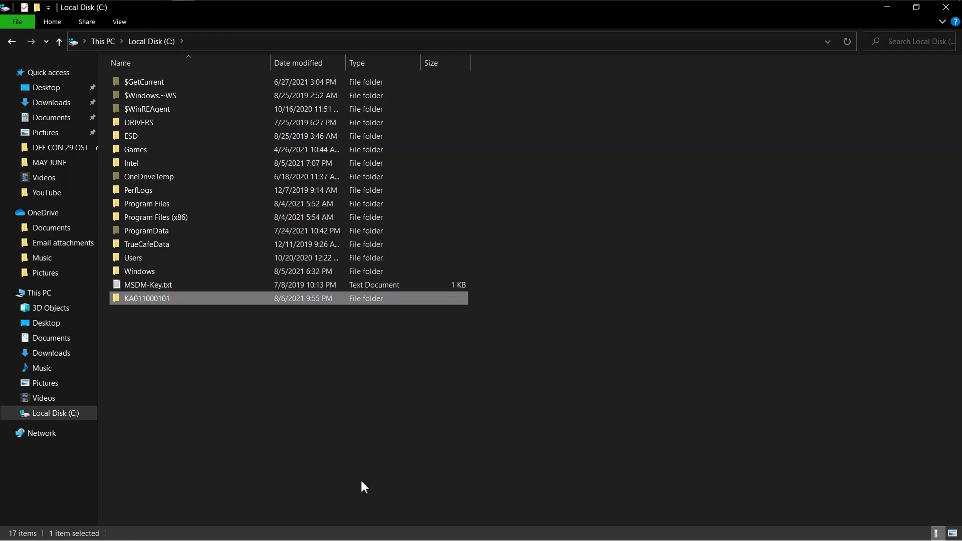
click(240, 348)
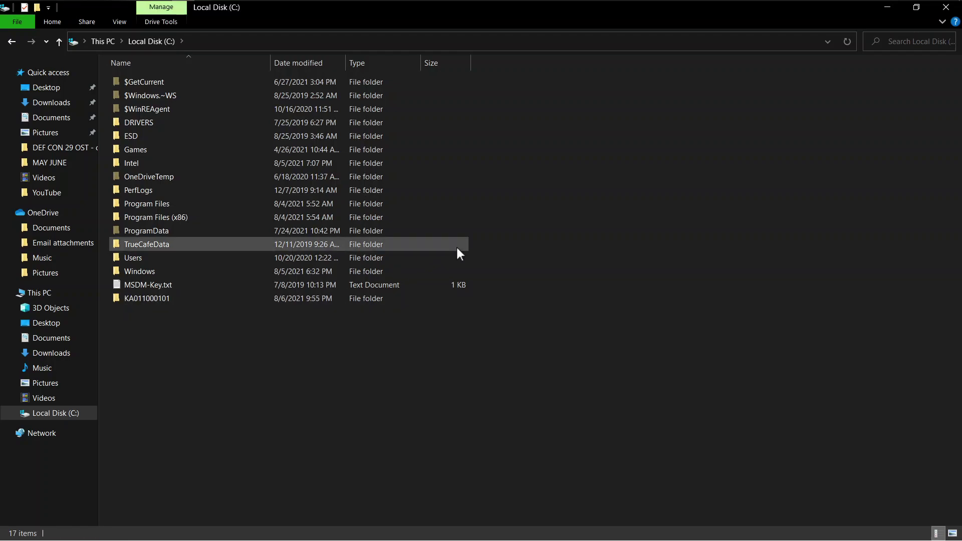
click(276, 297)
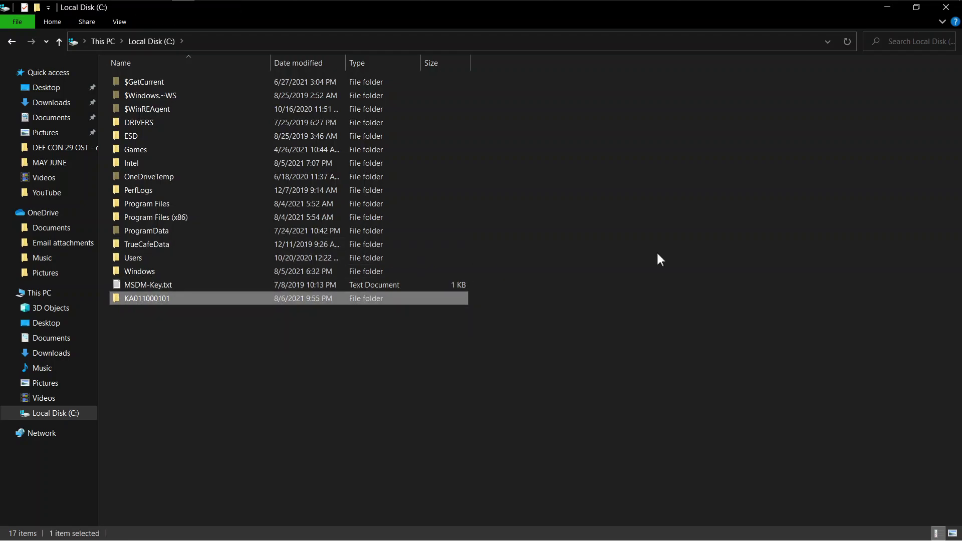
click(945, 7)
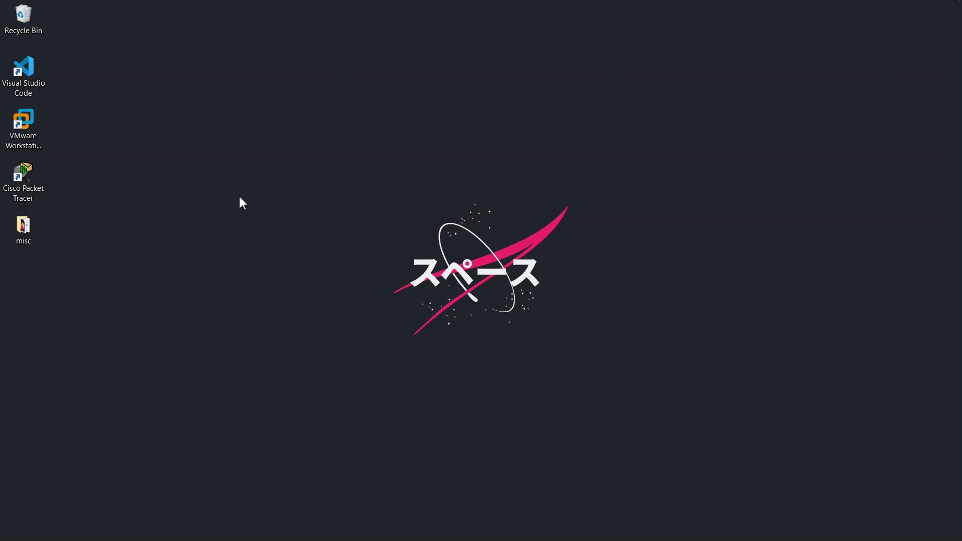
Restore the exam paper in Firefox and scroll to question 2's salary table on page 2
mouse_move(275, 5)
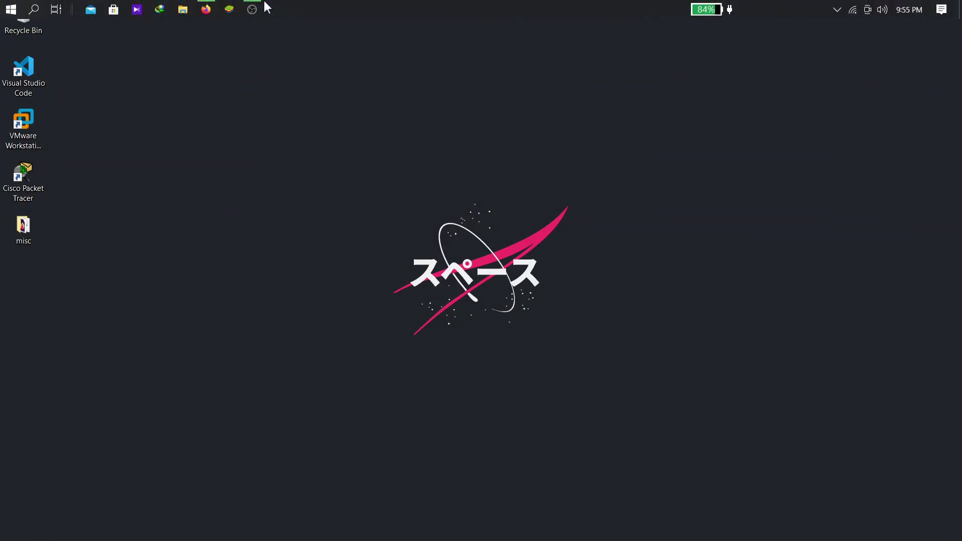
click(206, 9)
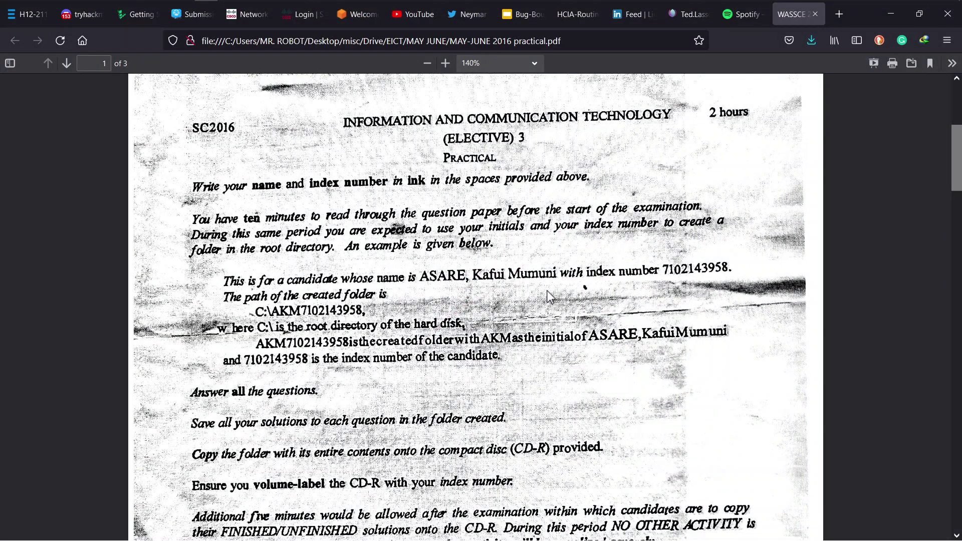
scroll(546, 290, down, 5)
scroll(547, 296, down, 15)
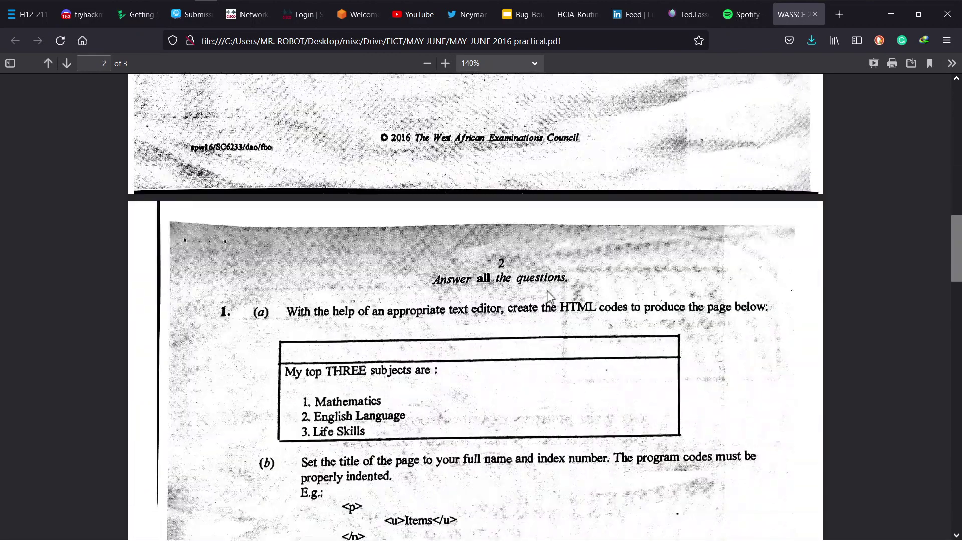
scroll(547, 296, down, 3)
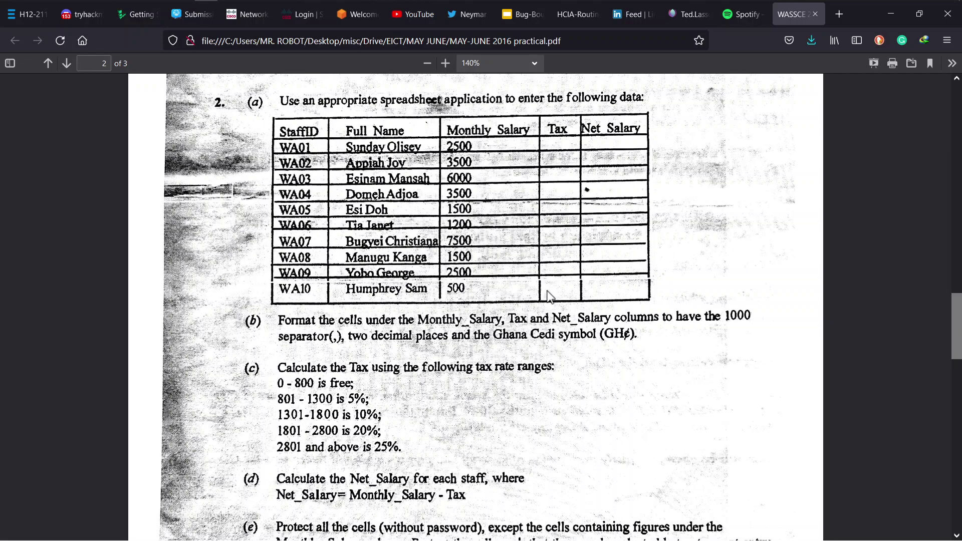
Launch Excel and snap it to the left half, with the exam paper on the right
key(super)
text(exp)
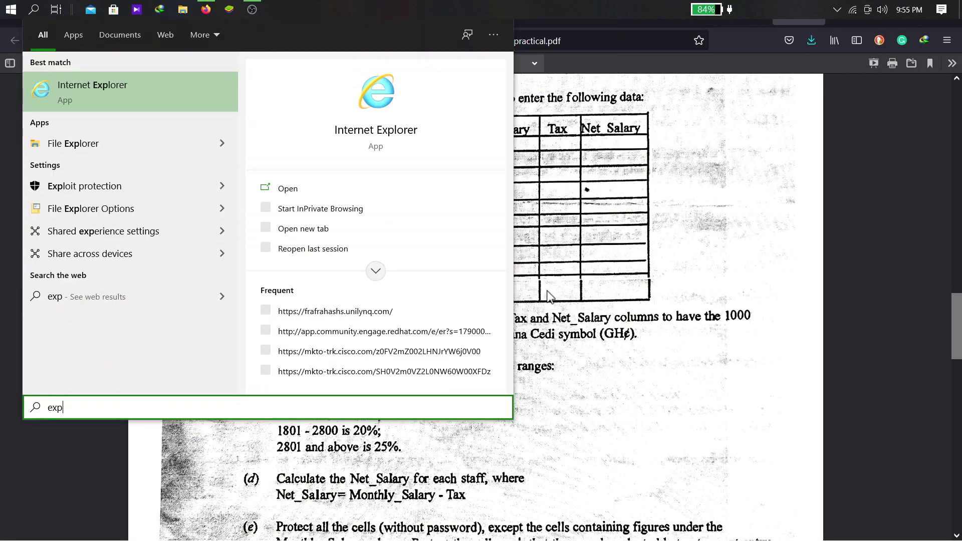
key(BackSpace)
key(Return)
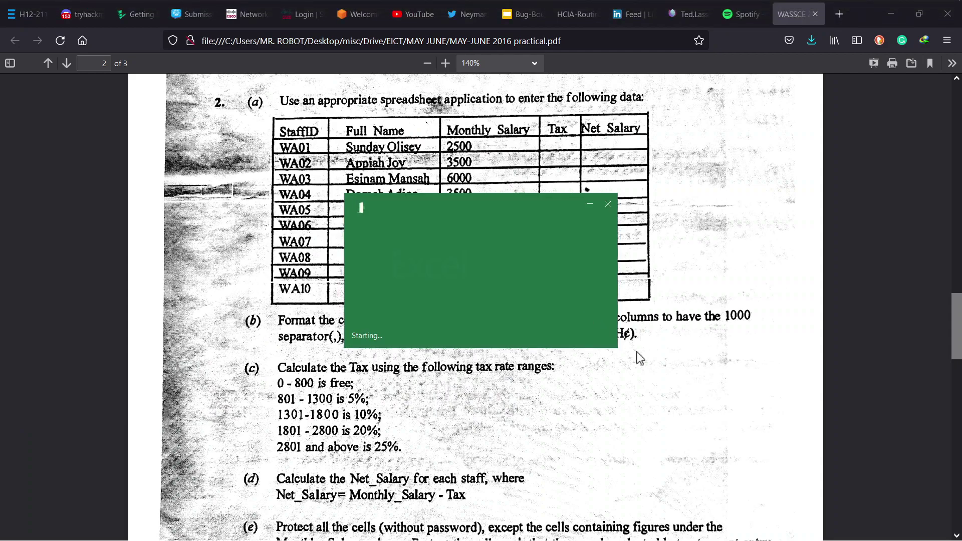
key(super+Tab)
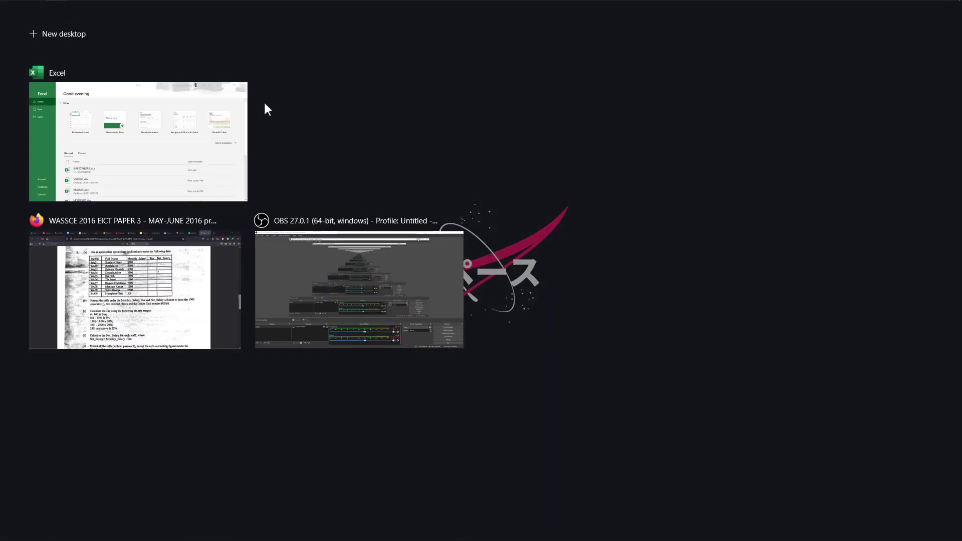
right_click(176, 150)
click(199, 160)
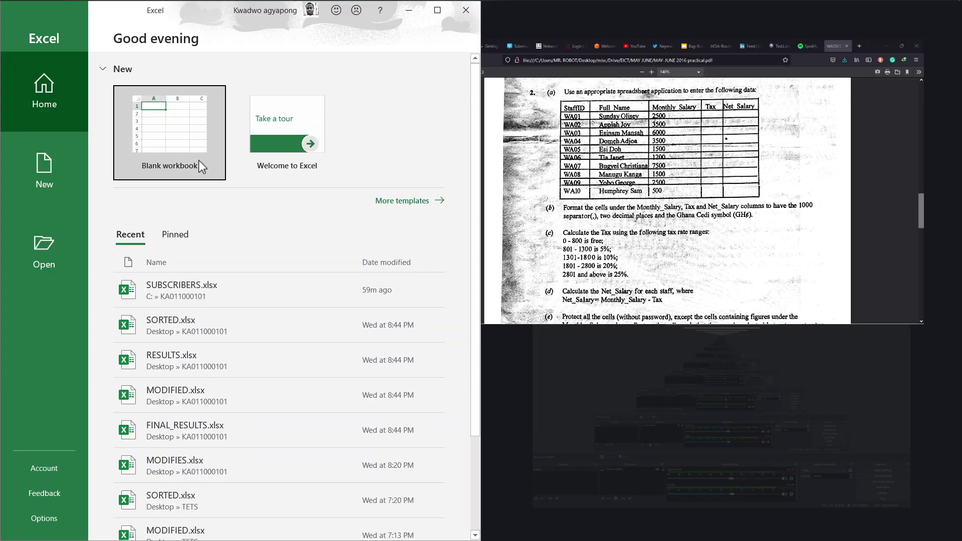
click(680, 172)
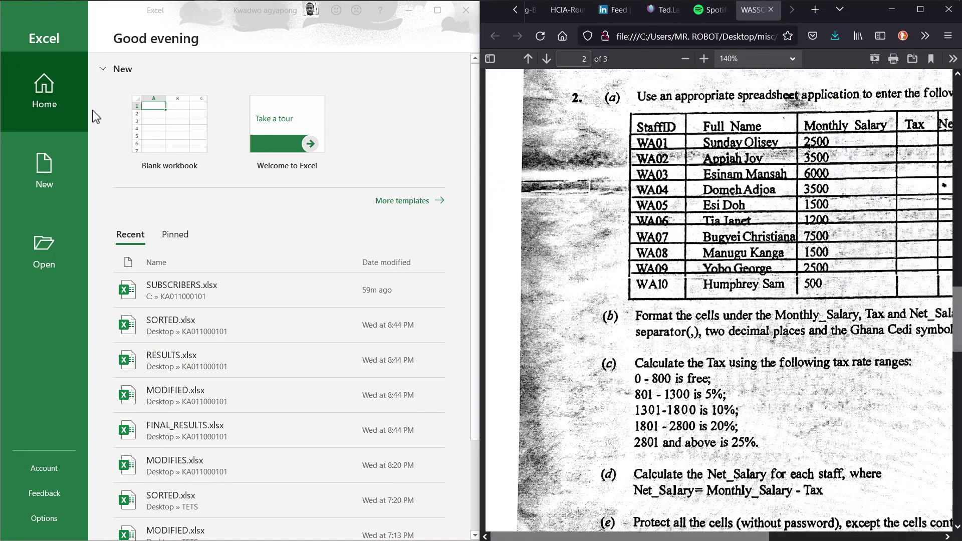
Create a blank workbook, dismiss the Office updates notice, and select cell A1
click(160, 140)
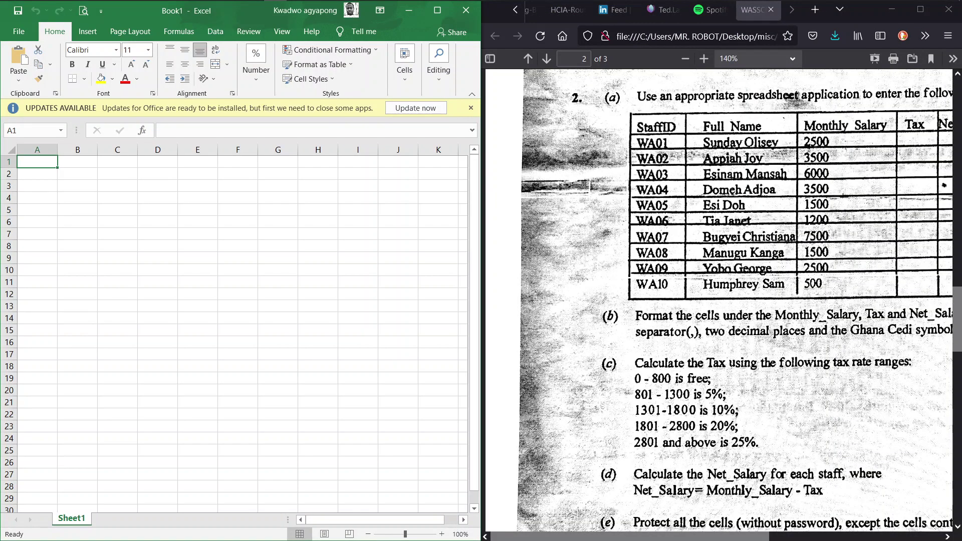
click(470, 108)
click(699, 288)
scroll(698, 288, down, 3)
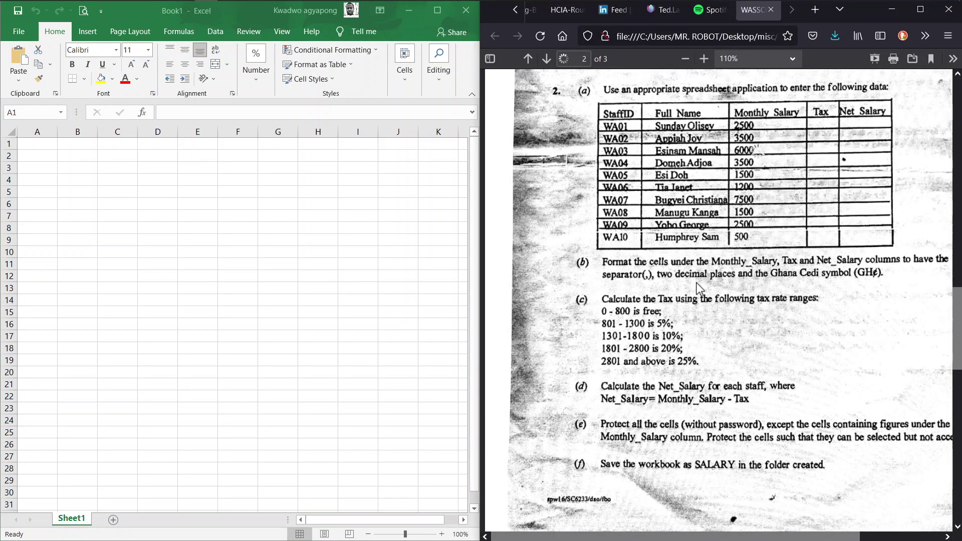
scroll(699, 288, up, 2)
scroll(698, 288, right, 4)
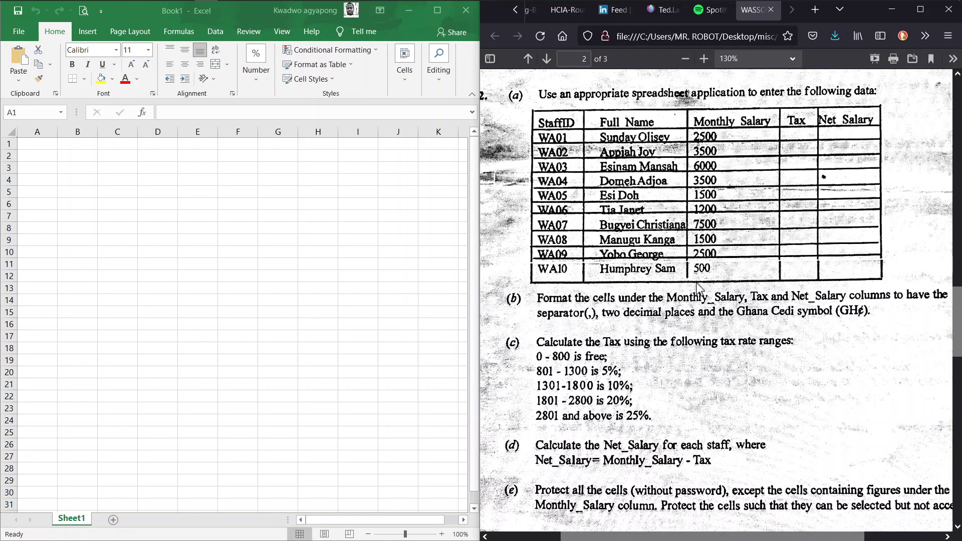
click(39, 146)
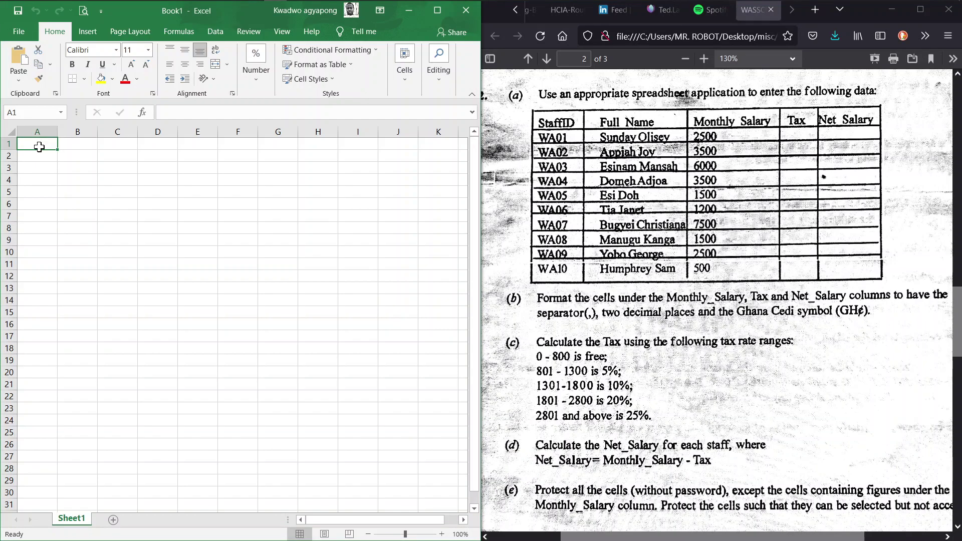
Enter headers StaffID, Full Name, Monthly Salary, Tax and Net Salary in A1:E1, autofitting column C
text(StaffID)
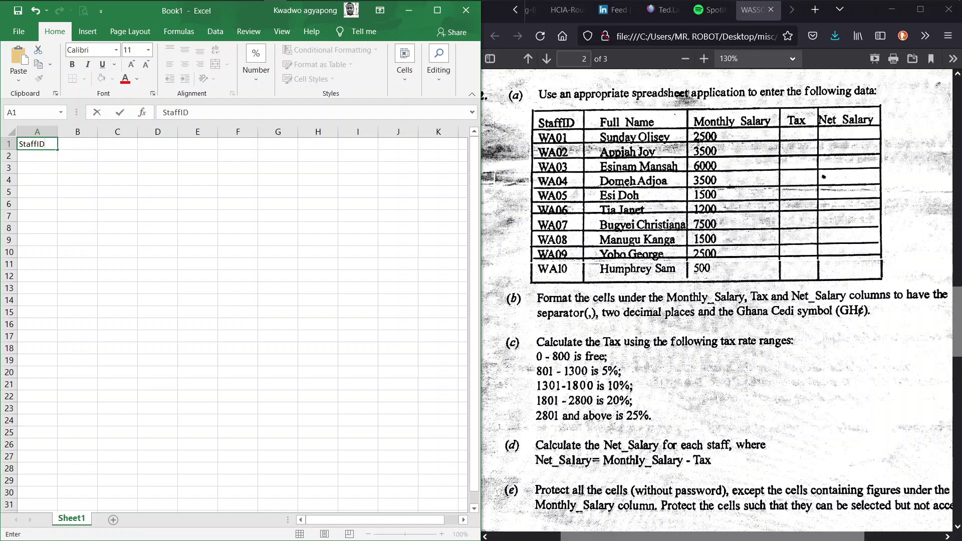
key(Tab)
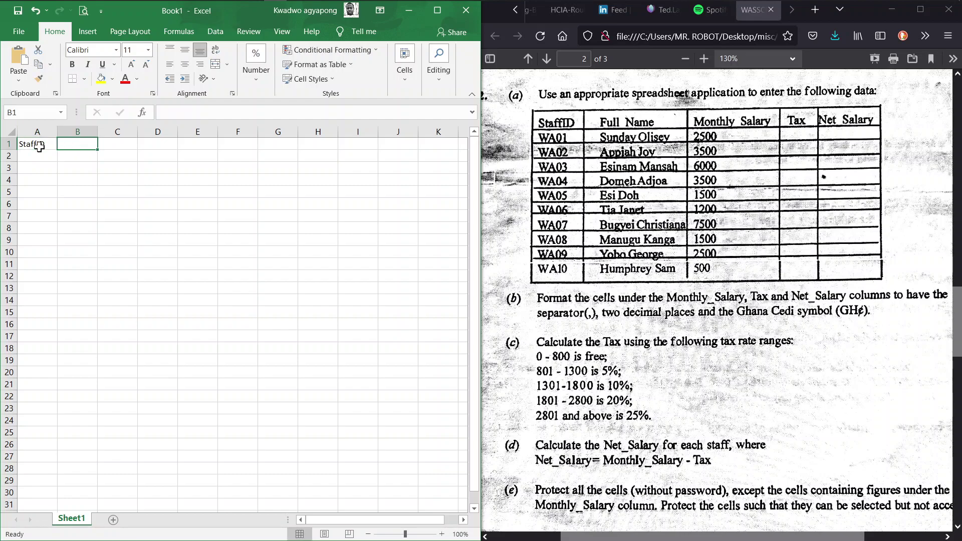
text(Full )
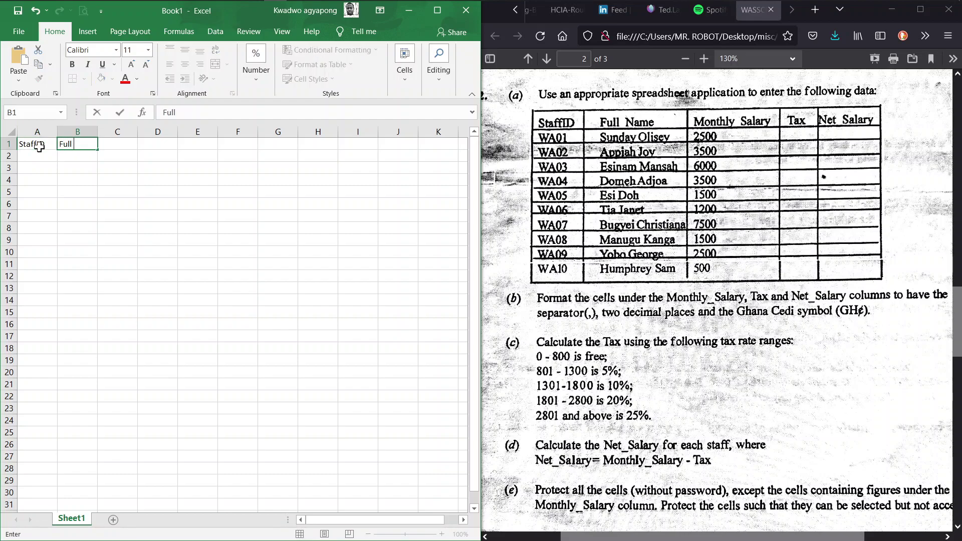
text(Name)
key(Tab)
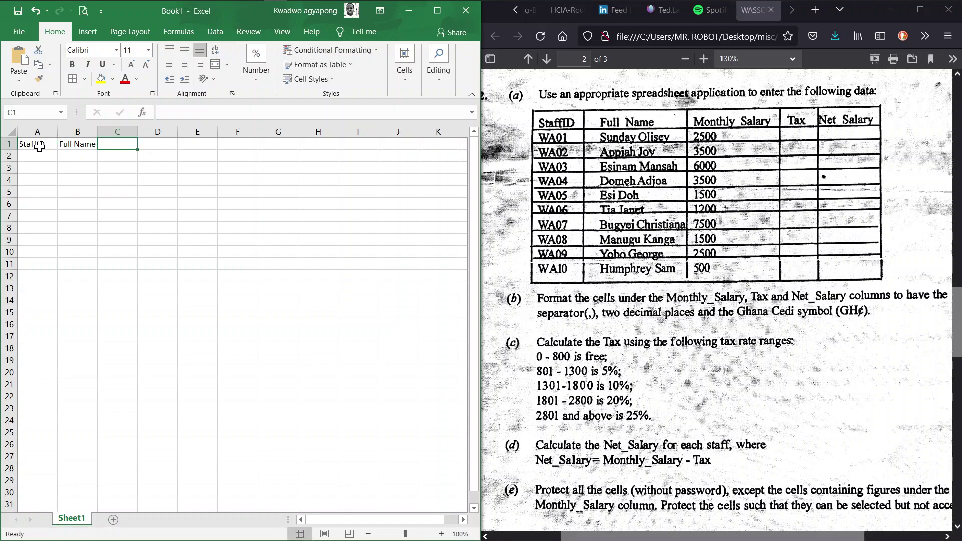
text(Monthly Salary)
key(Tab)
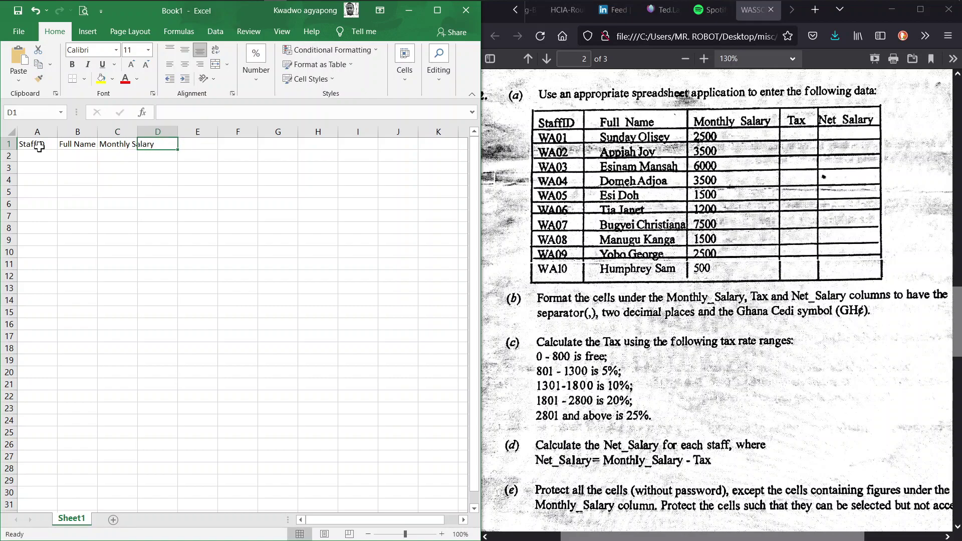
text(Tax)
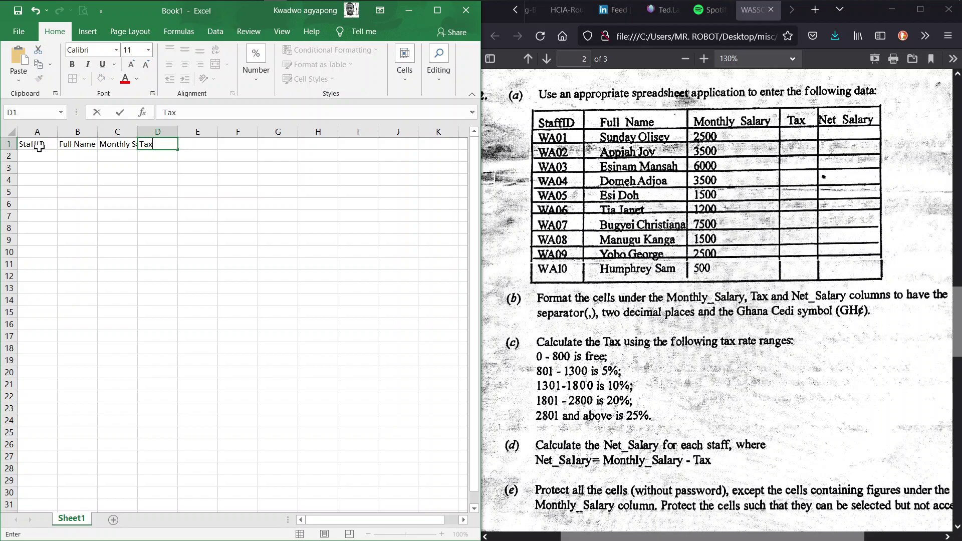
key(Tab)
text(Net )
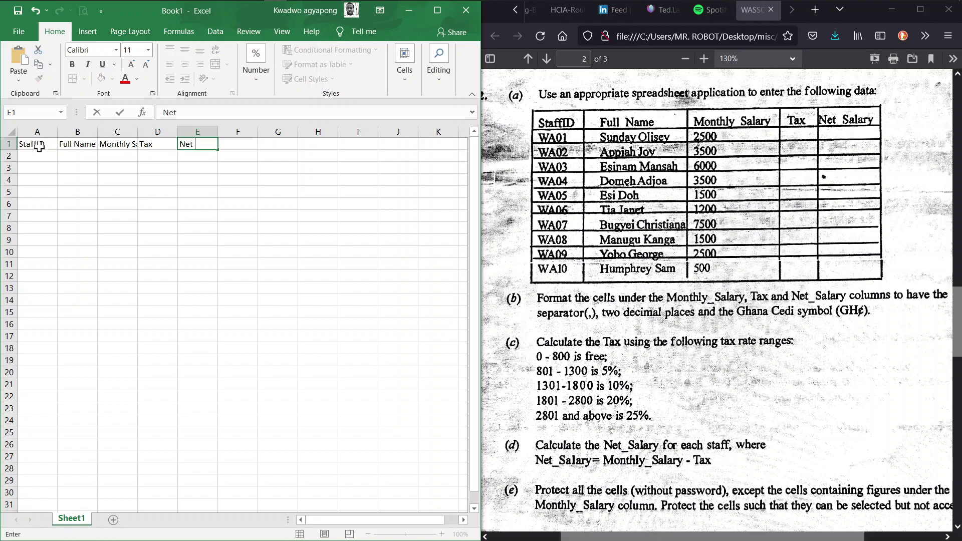
text(Salary)
key(Return)
double_click(138, 132)
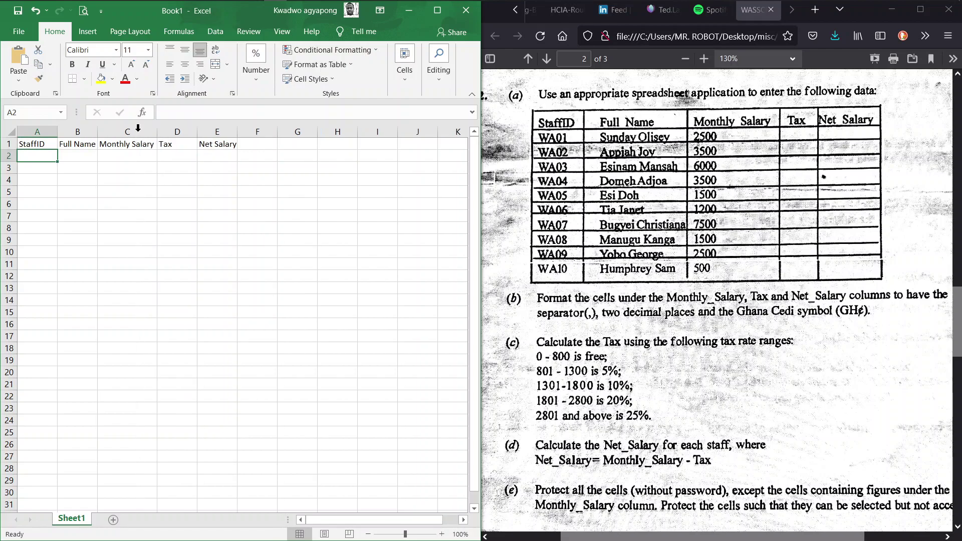
Fill staff IDs WA01–WA10 down column A, centre them, and paste the full names into column B
double_click(98, 132)
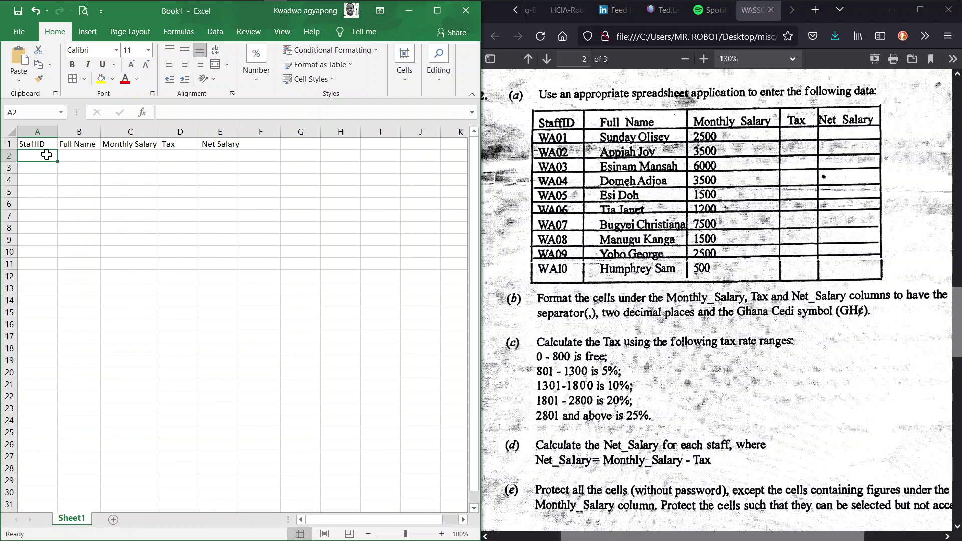
text(WA01)
key(Return)
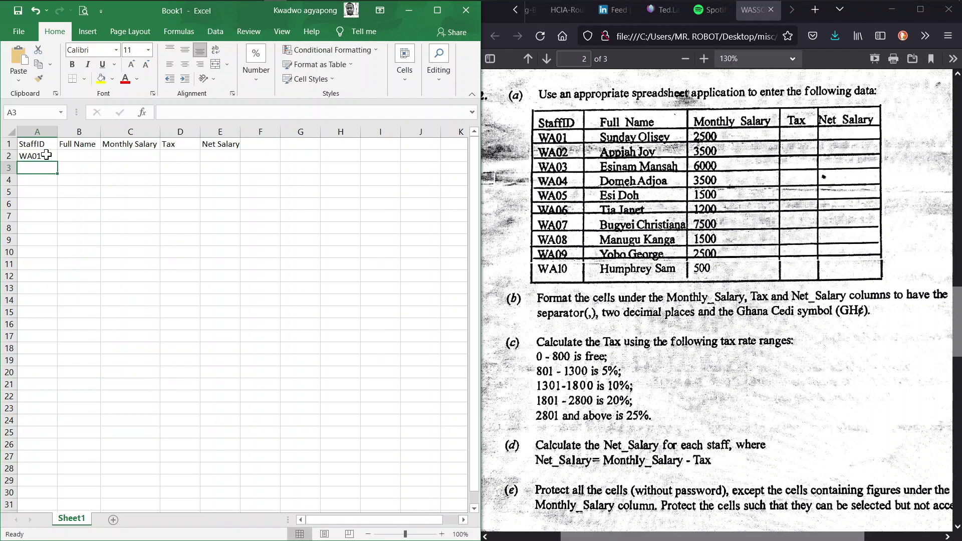
text(WA010)
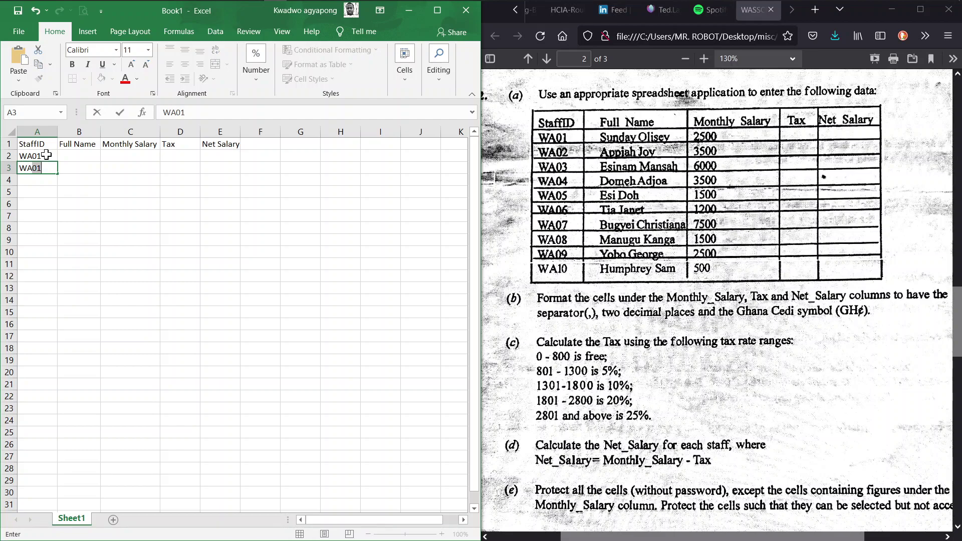
text(2)
key(Return)
click(54, 171)
drag(58, 173, 55, 271)
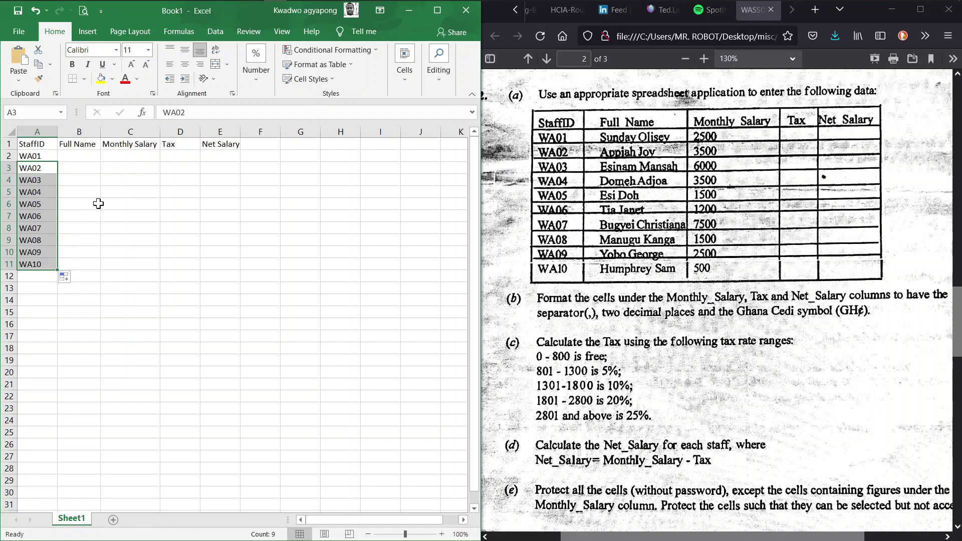
click(42, 131)
click(184, 50)
click(184, 64)
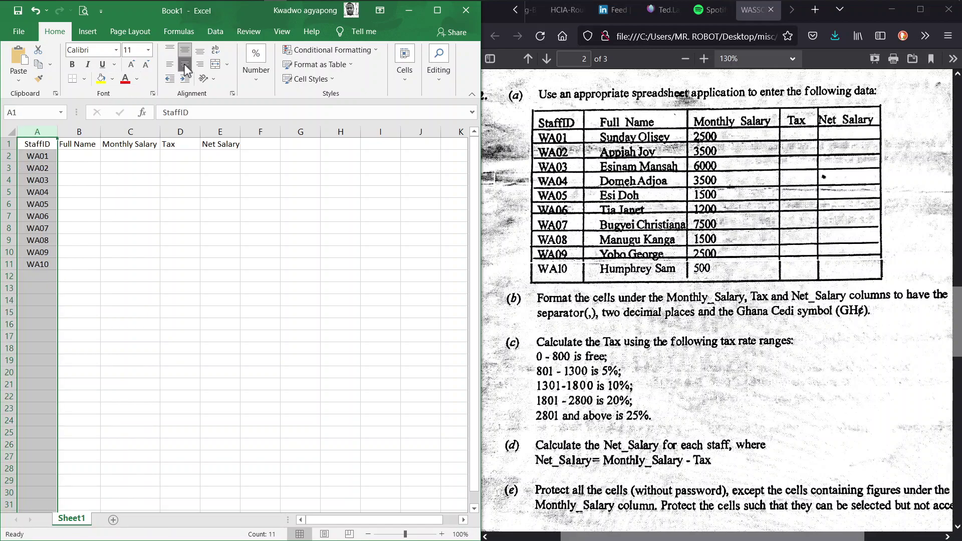
click(75, 156)
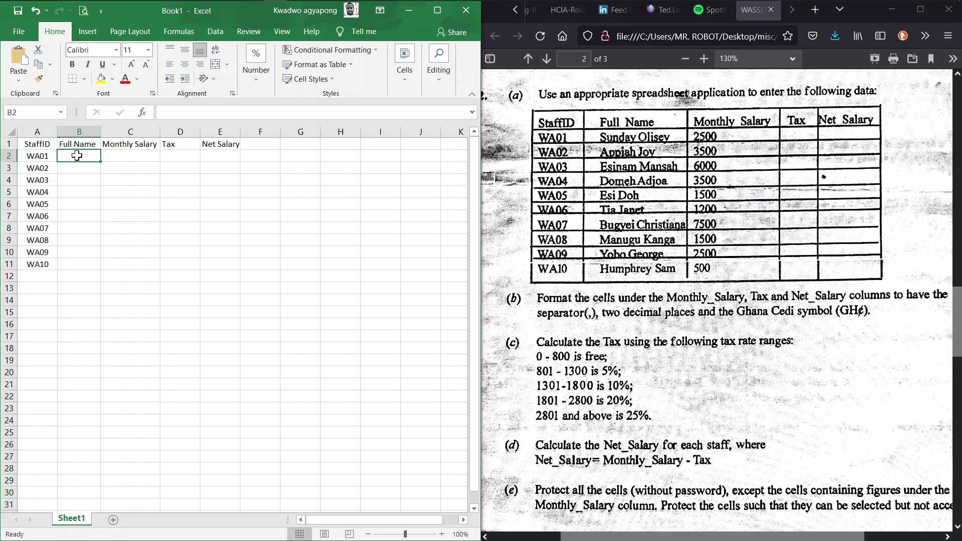
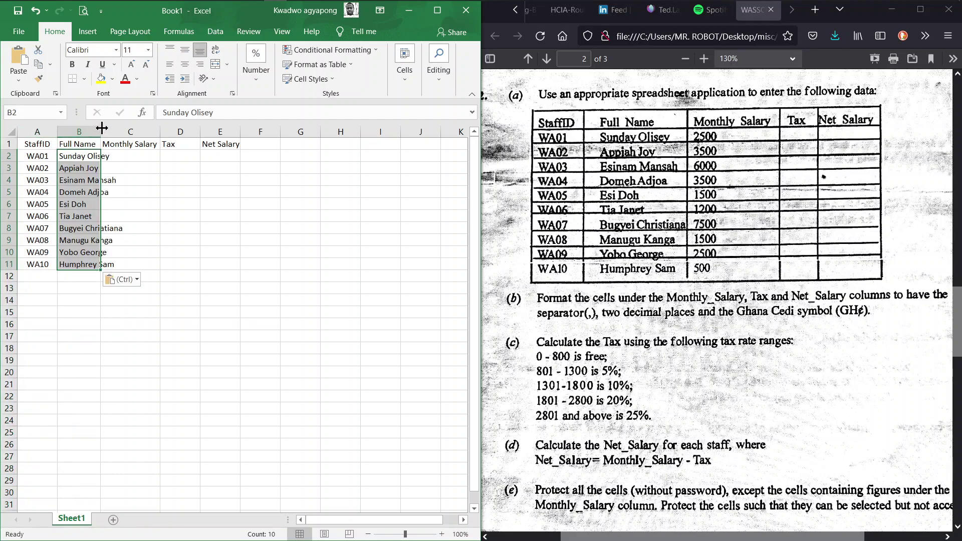
double_click(101, 129)
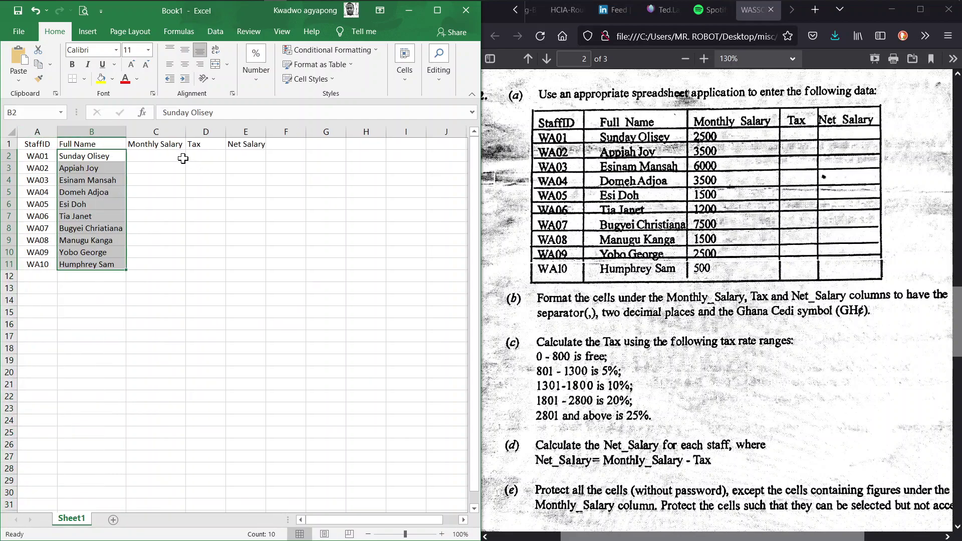
Enter monthly salaries 2500, 3500, 6000, 3500, 1500, 1200, 7500, 1500, 2500, 500 in C2:C11
click(164, 152)
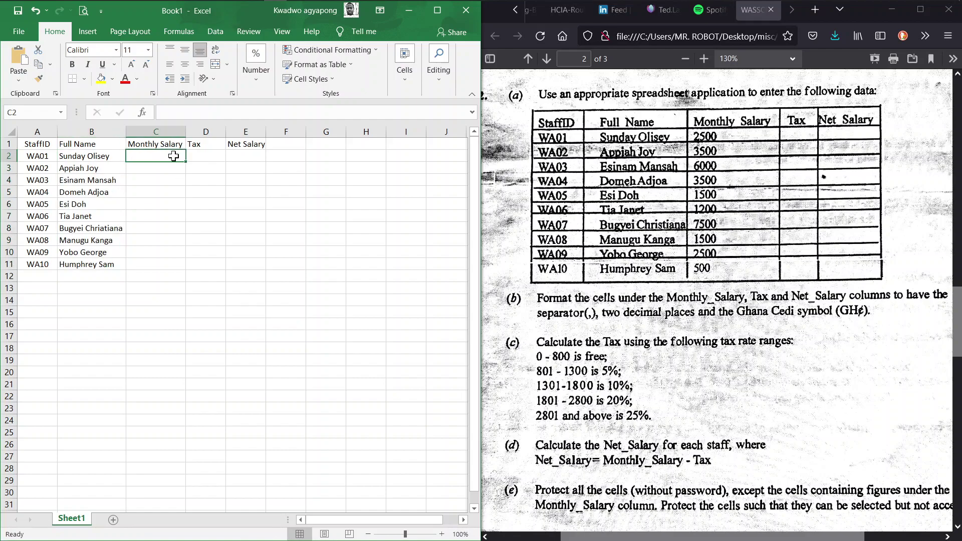
text(2500)
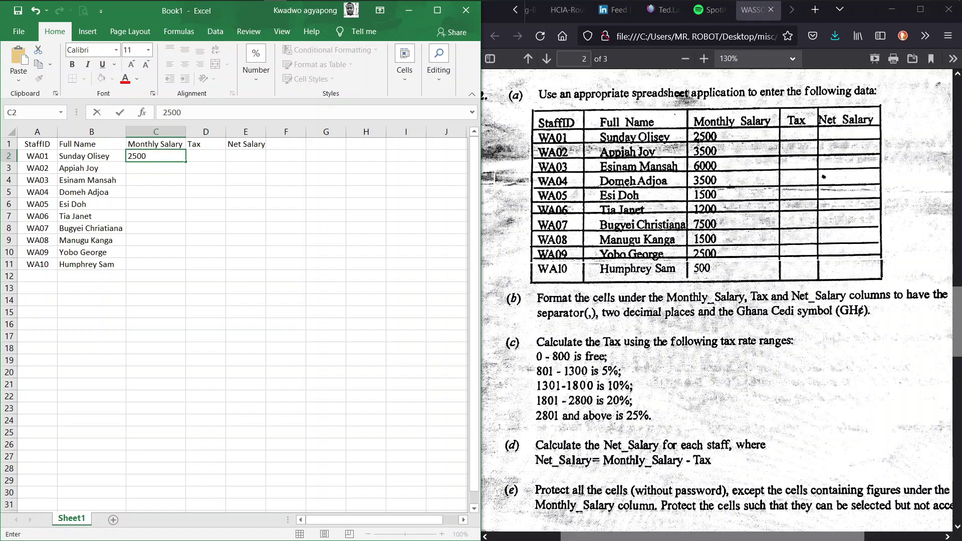
key(Return)
text(3500)
key(Return)
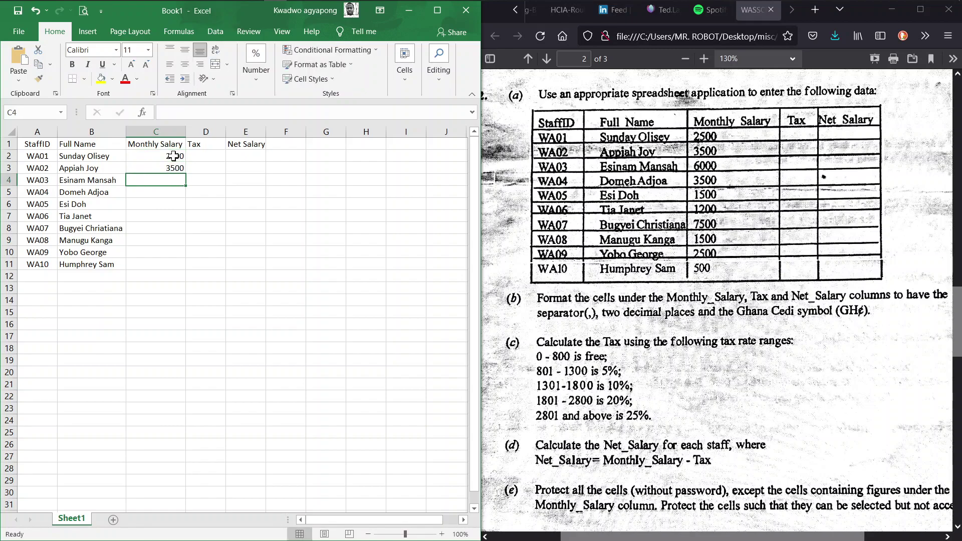
text(6000)
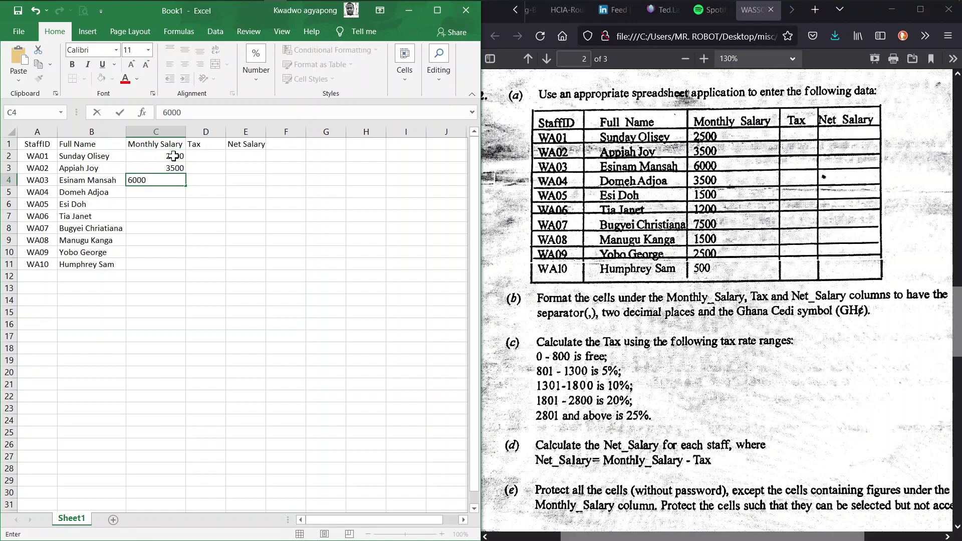
key(Return)
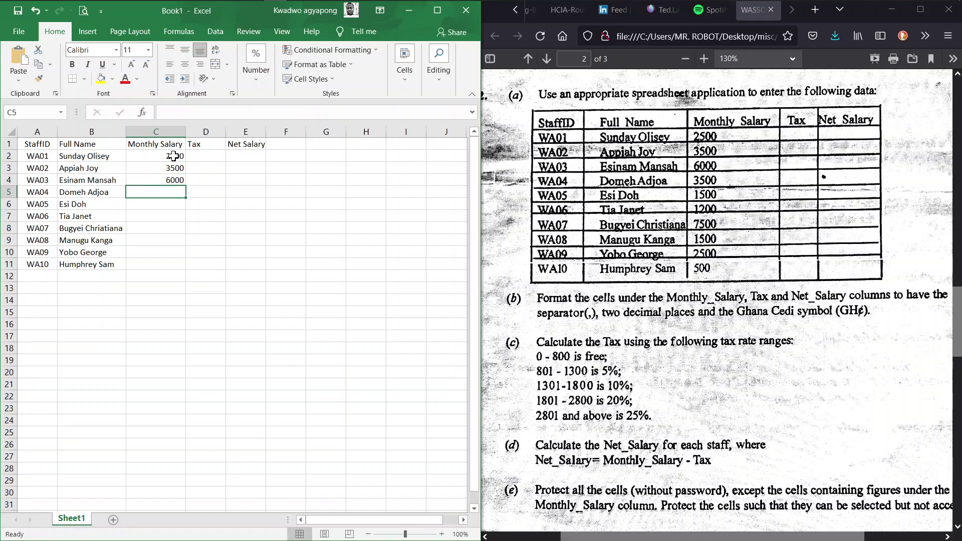
text(3500)
key(Return)
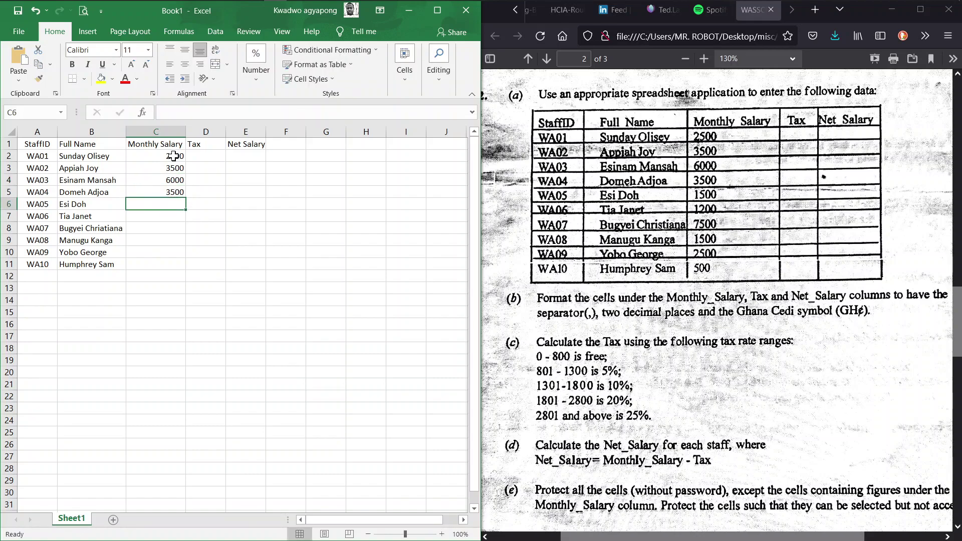
text(1500)
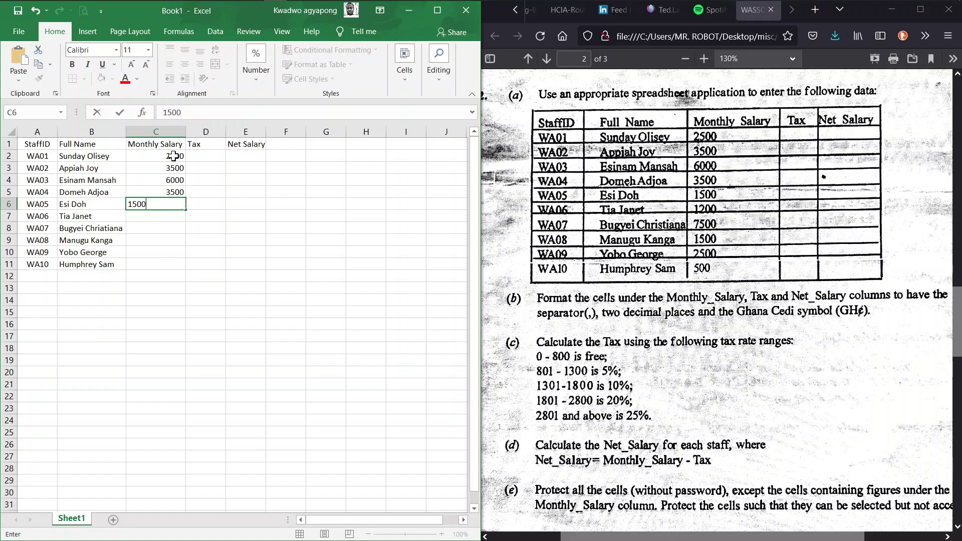
key(Return)
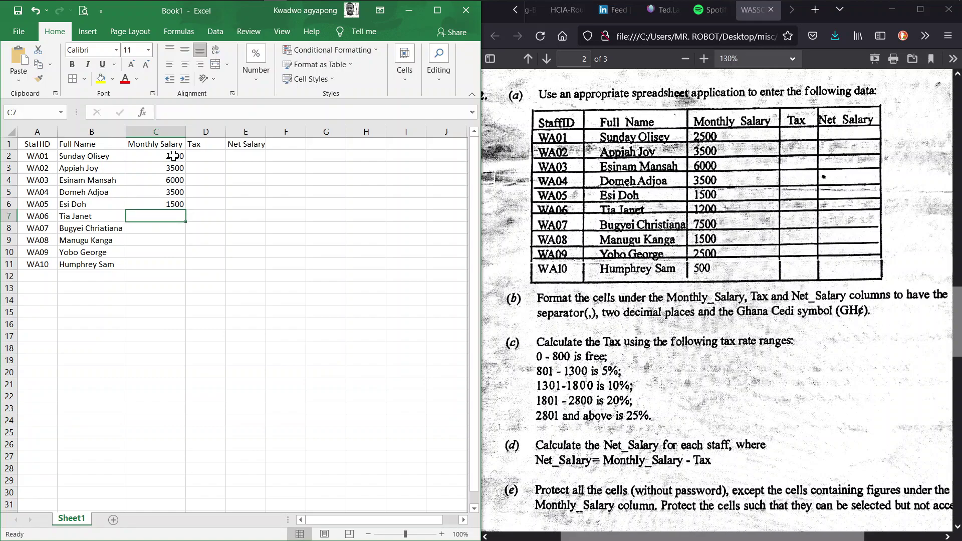
text(1200)
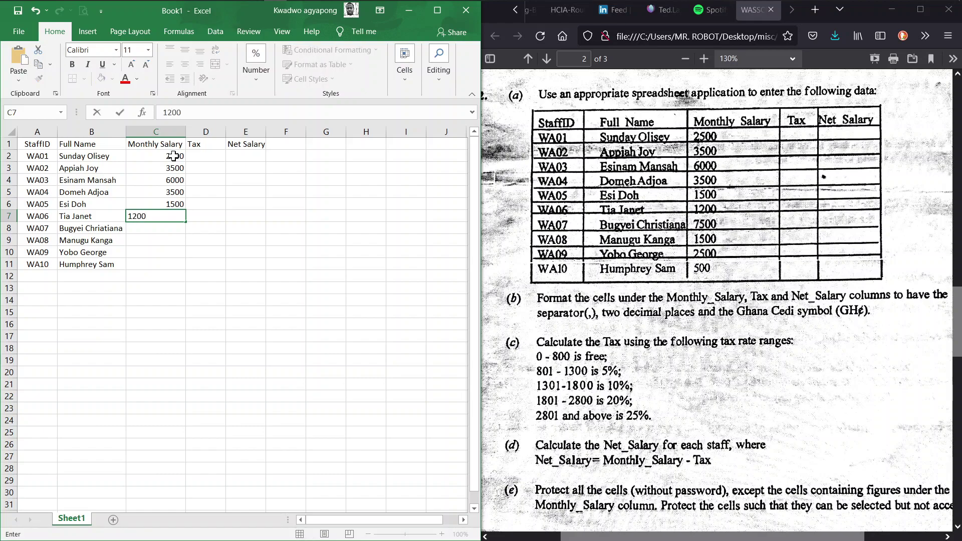
key(Return)
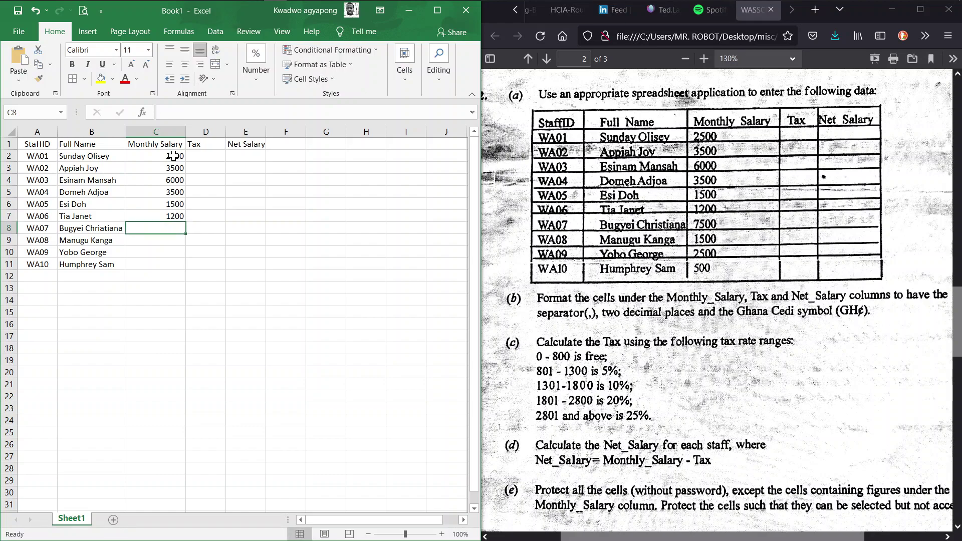
text(7500)
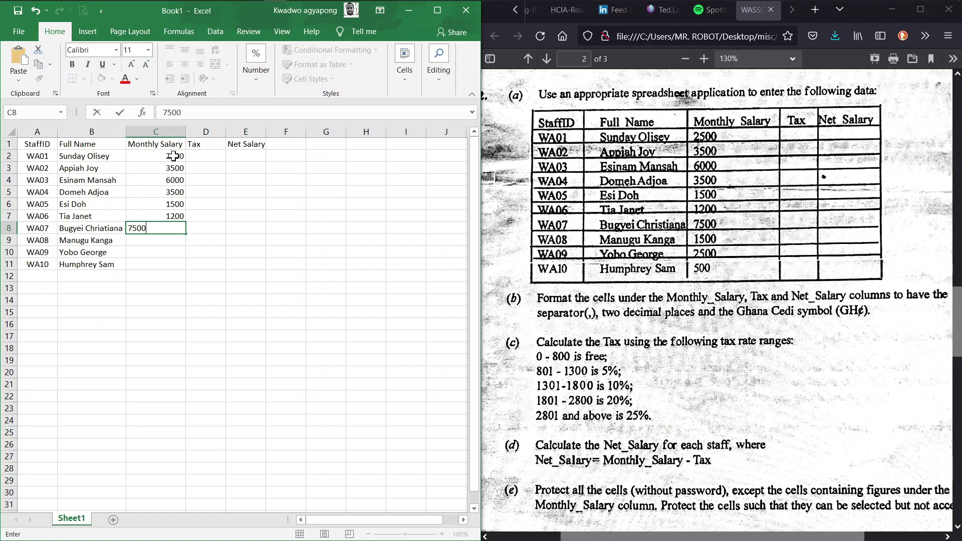
key(Return)
text(1500)
key(Return)
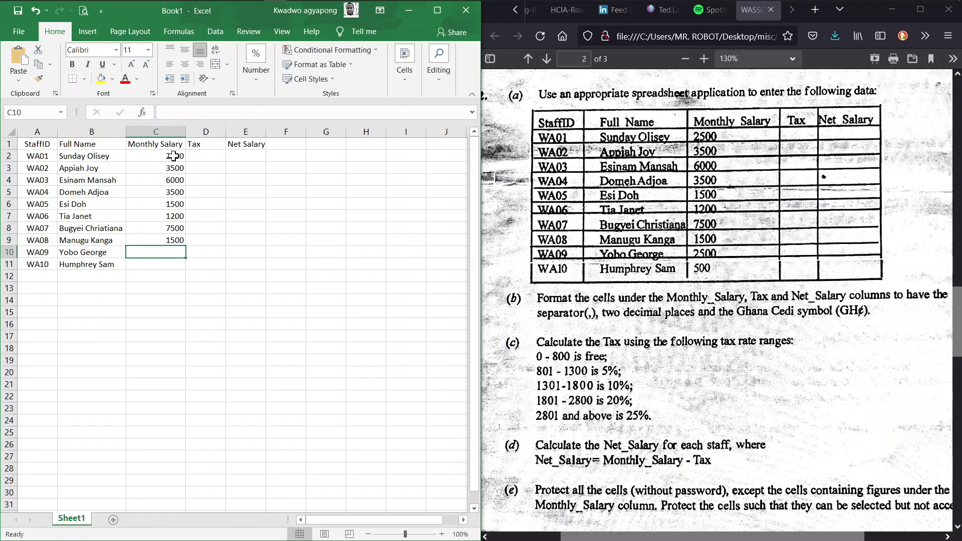
text(2500)
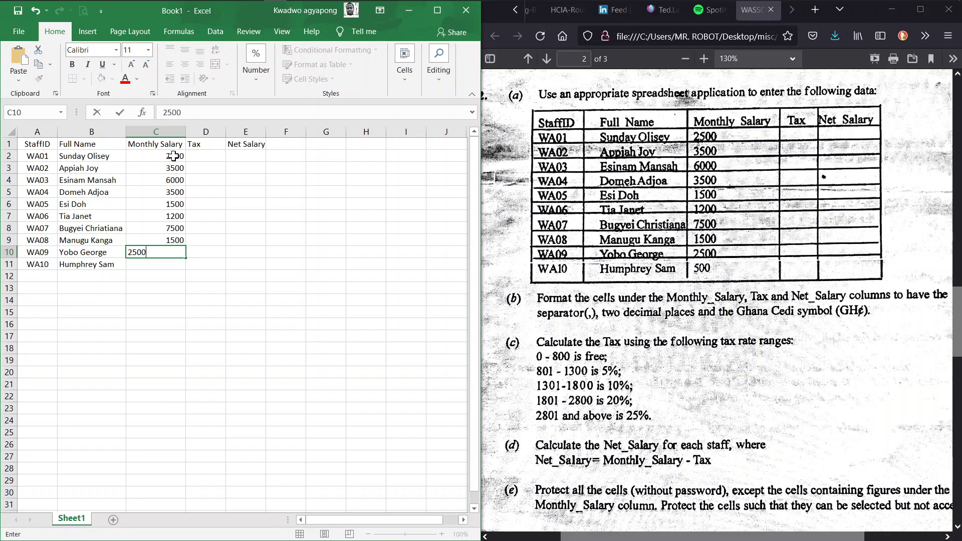
key(Return)
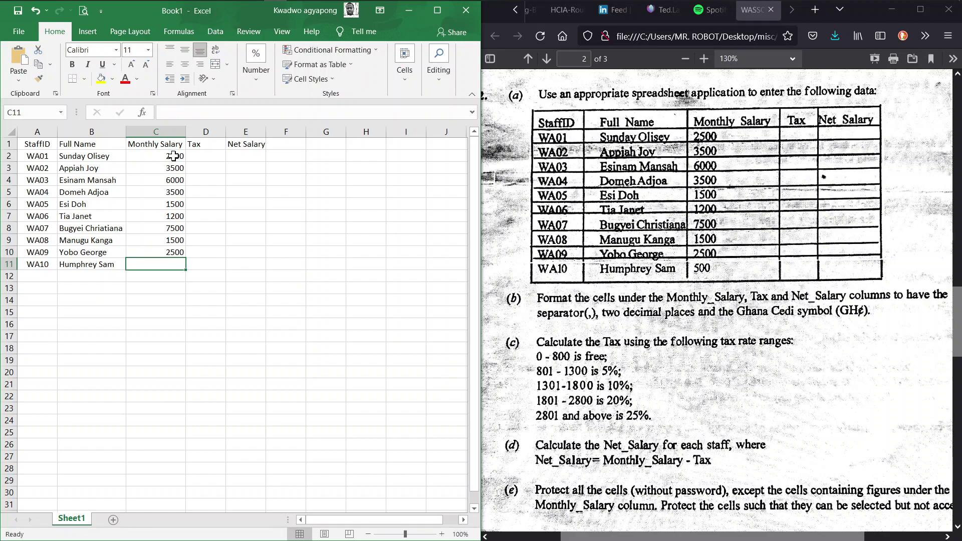
text(500)
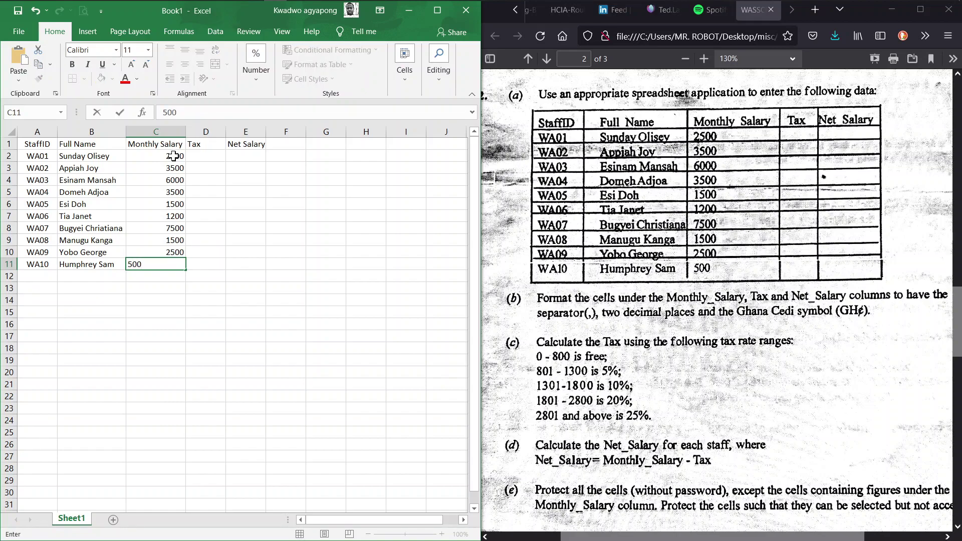
key(Return)
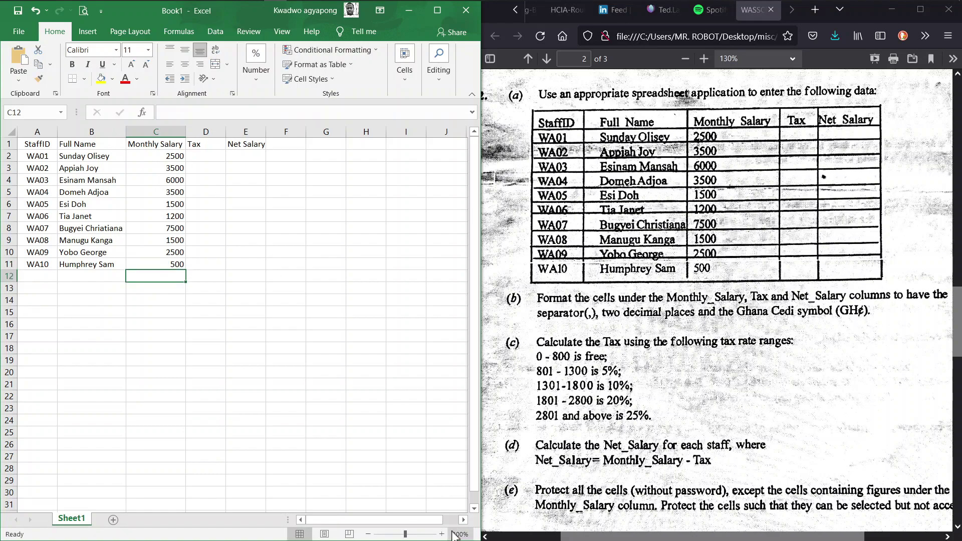
Zoom to 140% and apply All Borders to the staff table A1:E11
click(441, 534)
click(441, 534)
click(442, 534)
click(442, 534)
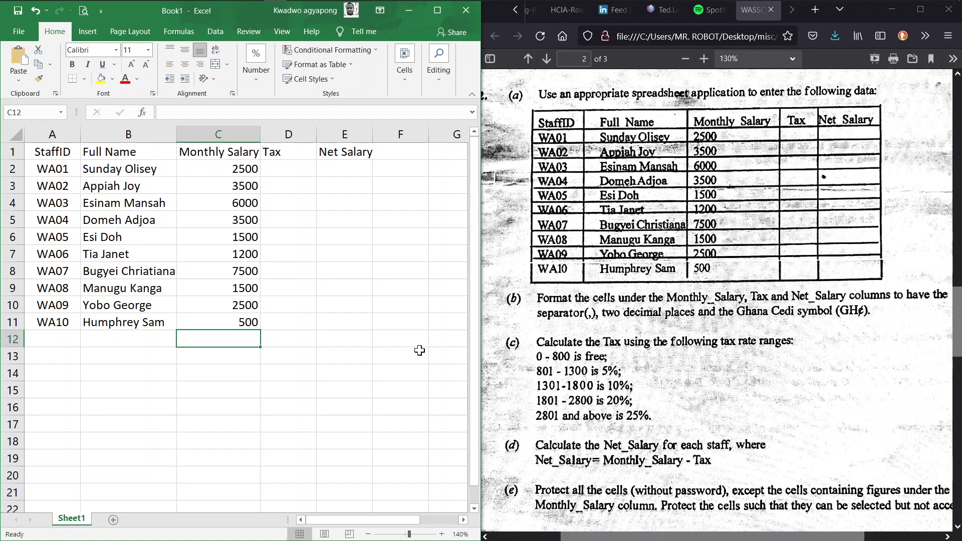
click(44, 153)
drag(44, 153, 371, 325)
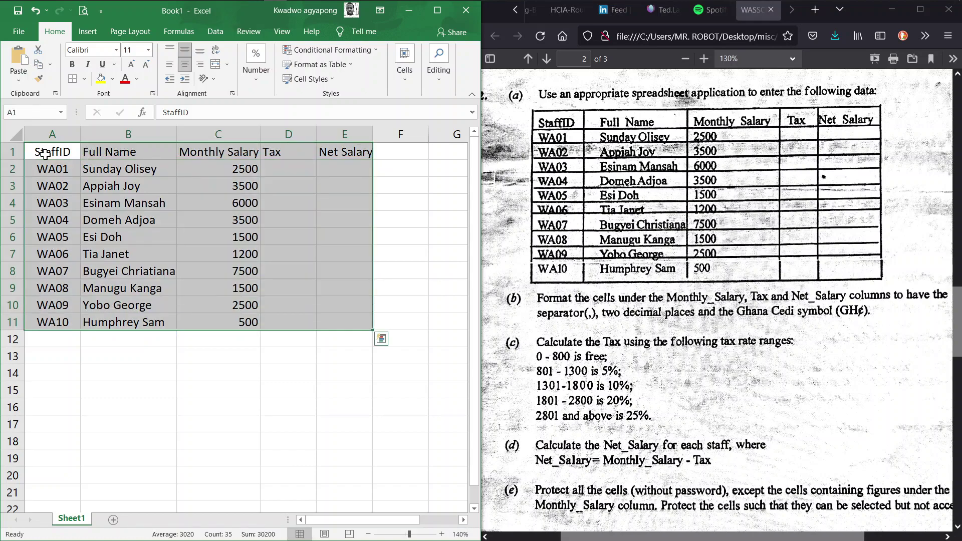
click(84, 79)
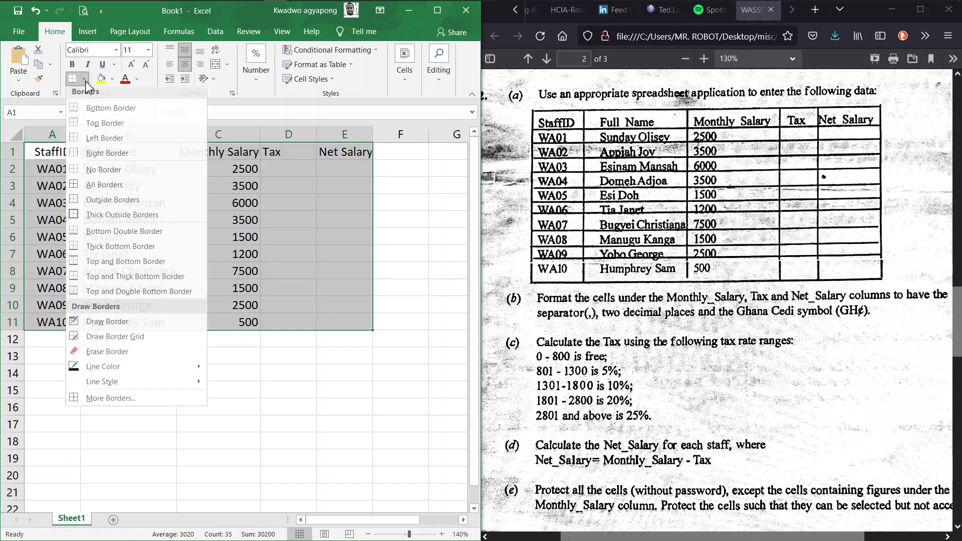
click(97, 190)
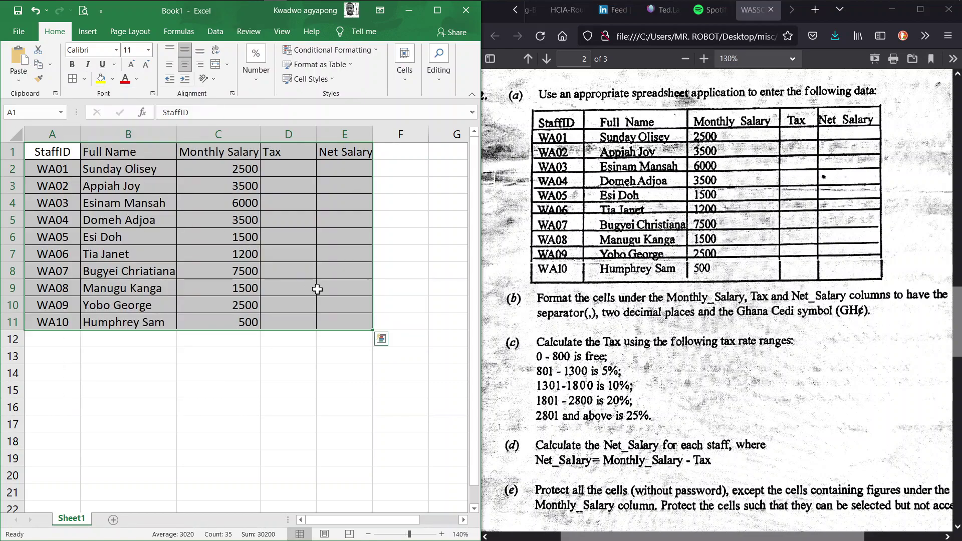
click(419, 259)
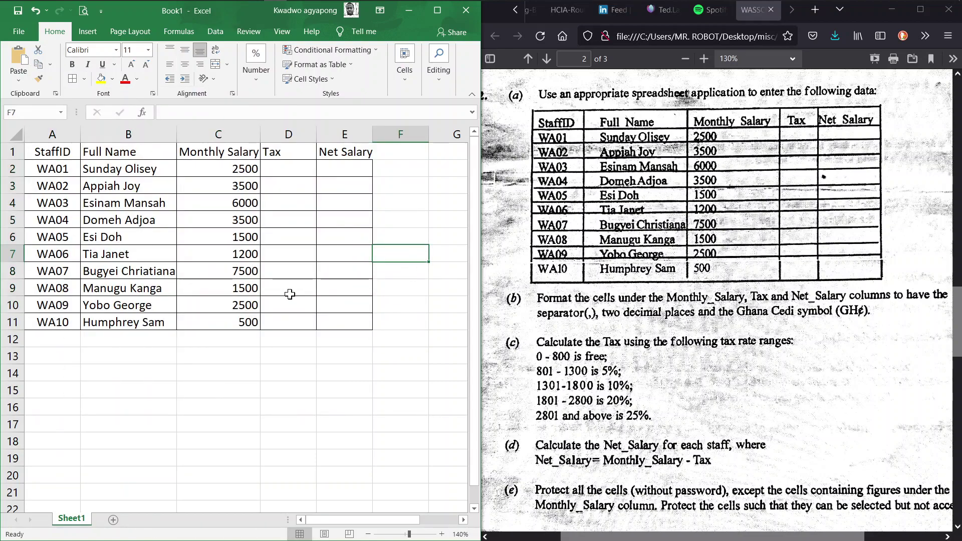
Review the question paper, then select columns C through E in Excel
click(591, 324)
scroll(592, 325, right, 1)
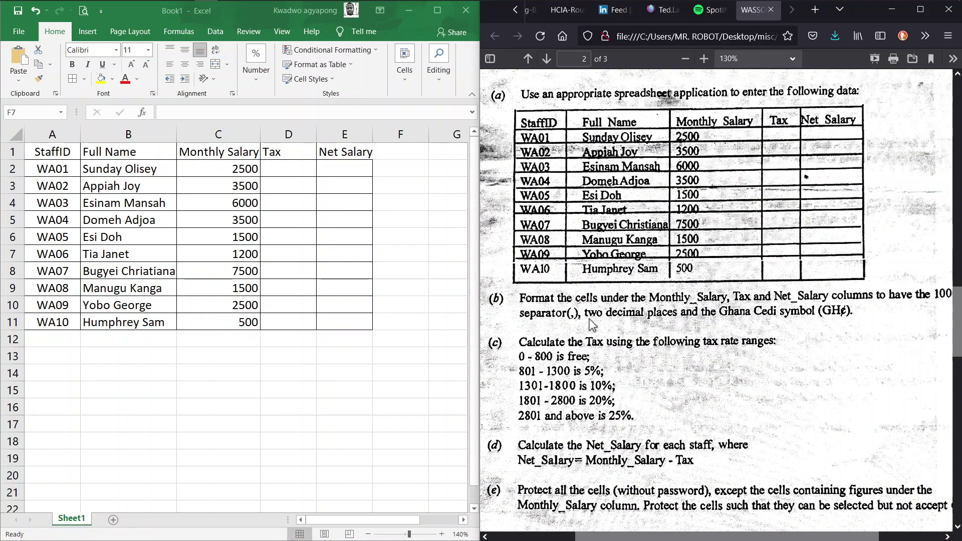
scroll(592, 326, right, 3)
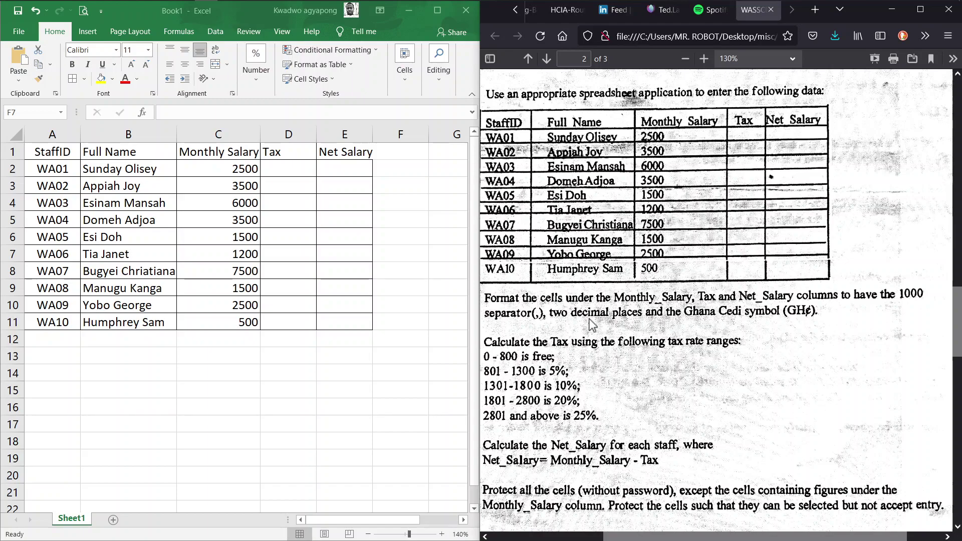
scroll(592, 326, left, 2)
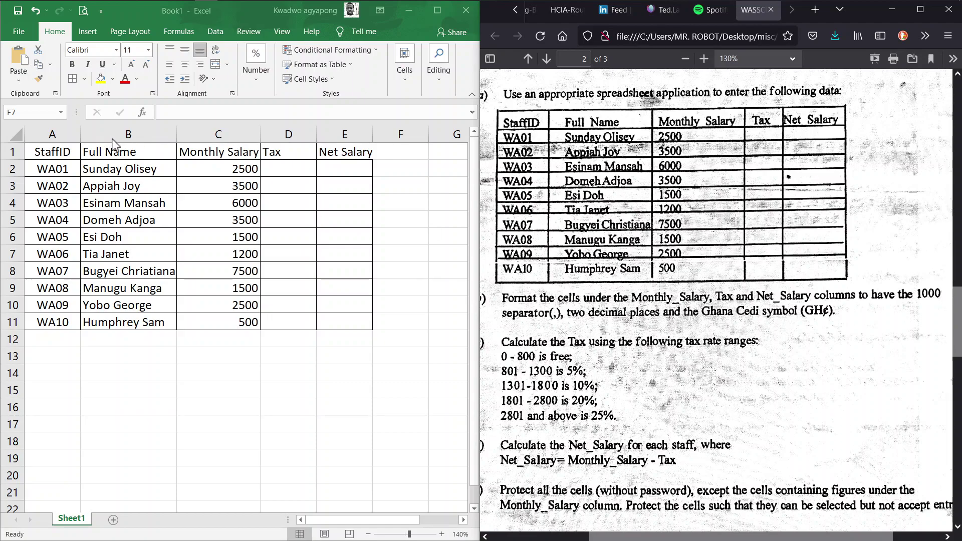
click(208, 135)
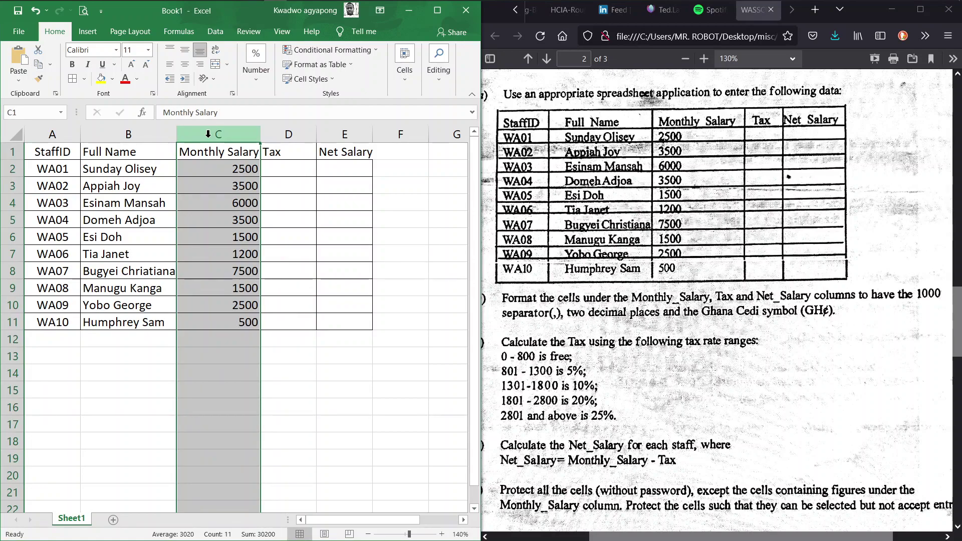
drag(208, 134, 345, 134)
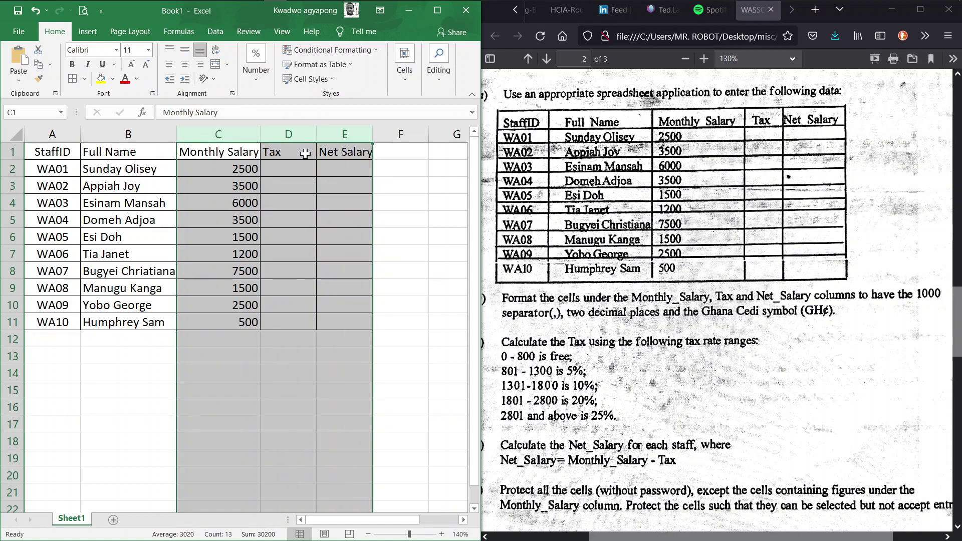
Maximise the Excel window and select the range C1:E11
click(436, 12)
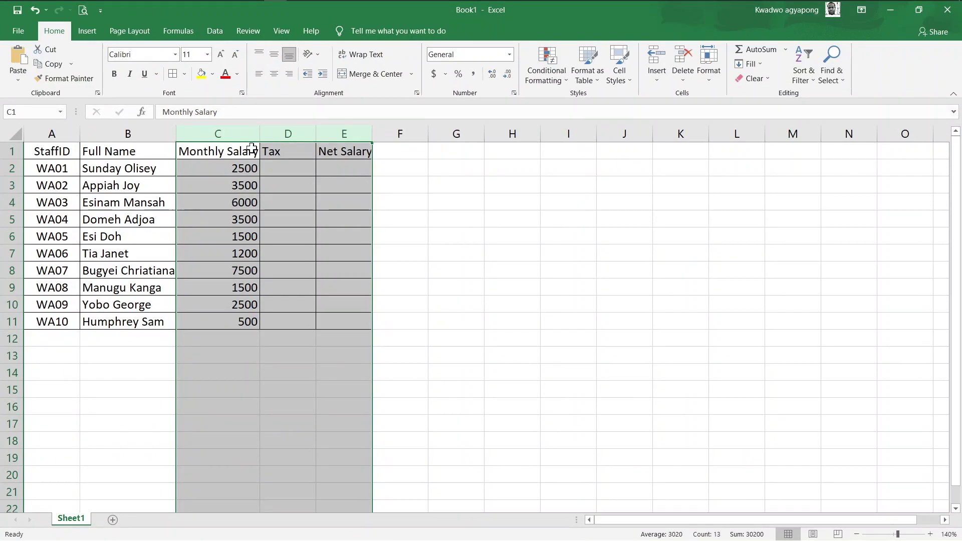
click(195, 150)
key(Down)
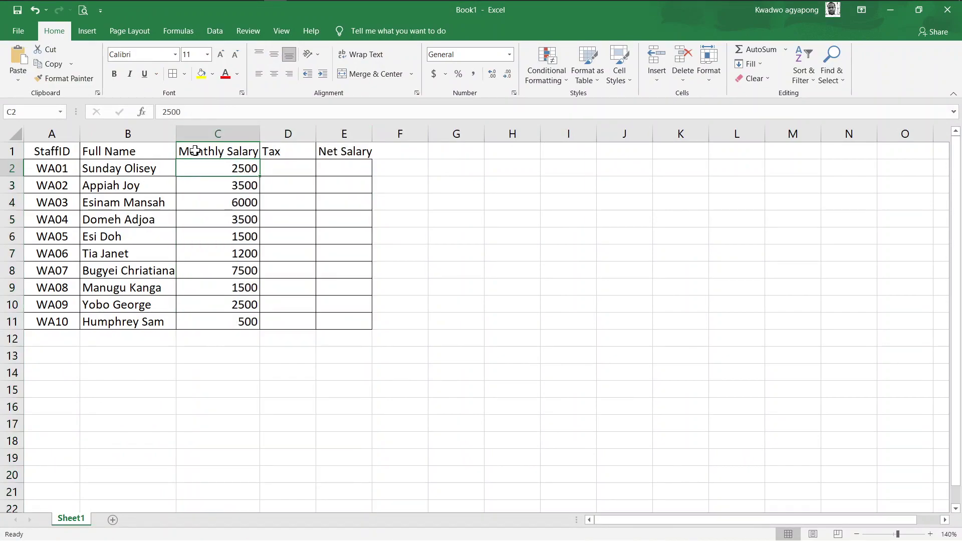
click(202, 150)
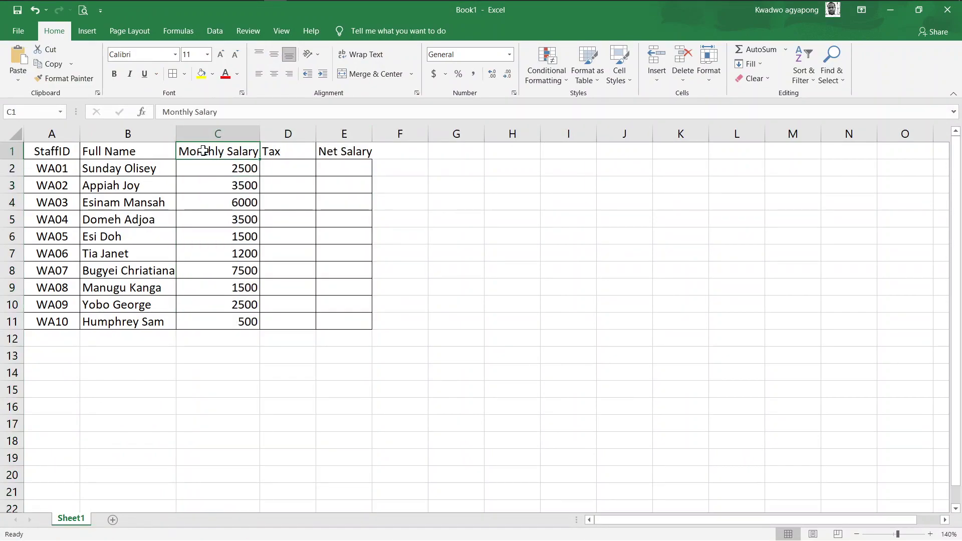
mouse_move(202, 150)
mouse_down()
mouse_move(377, 170)
mouse_move(371, 325)
mouse_up()
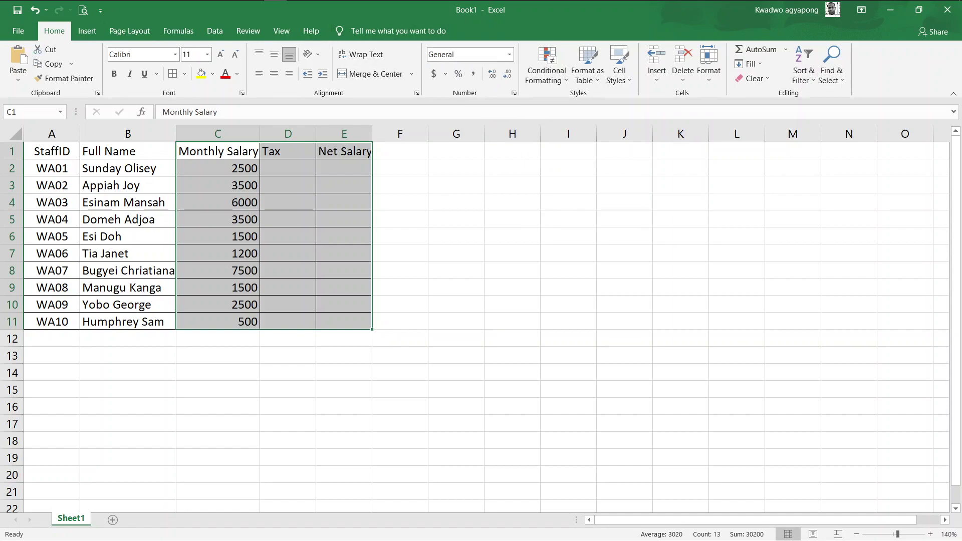
Format the selected cells as Currency with 2 decimal places and the GHC symbol
click(514, 92)
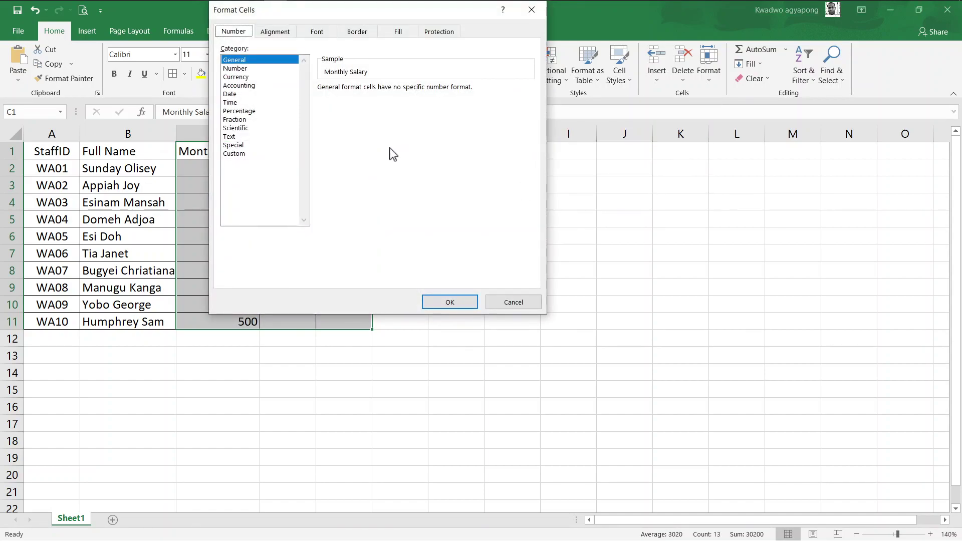
click(235, 78)
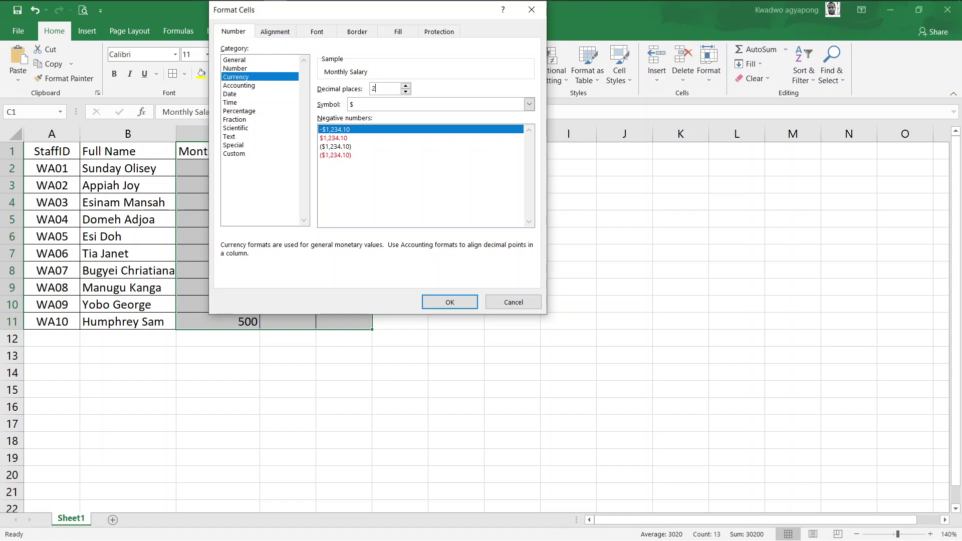
click(381, 88)
click(385, 107)
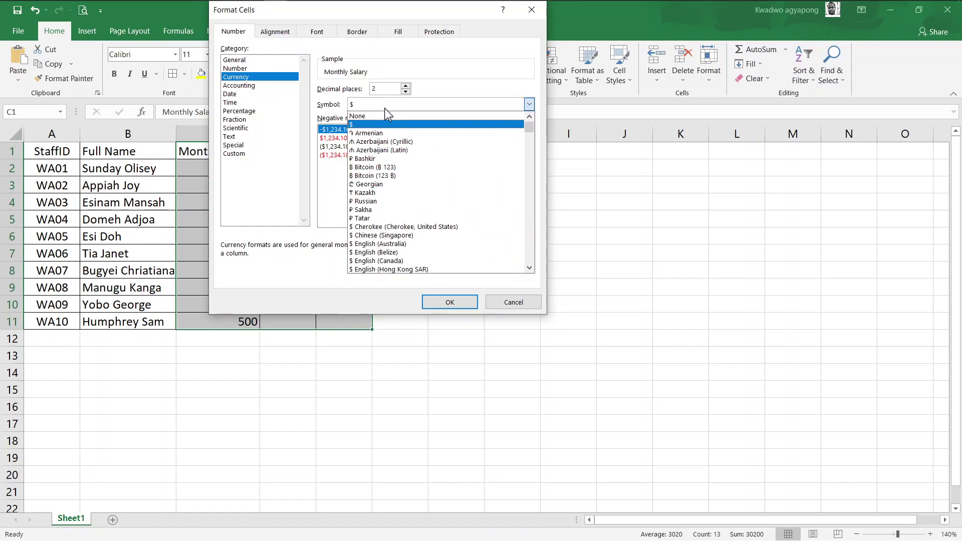
text(GHC)
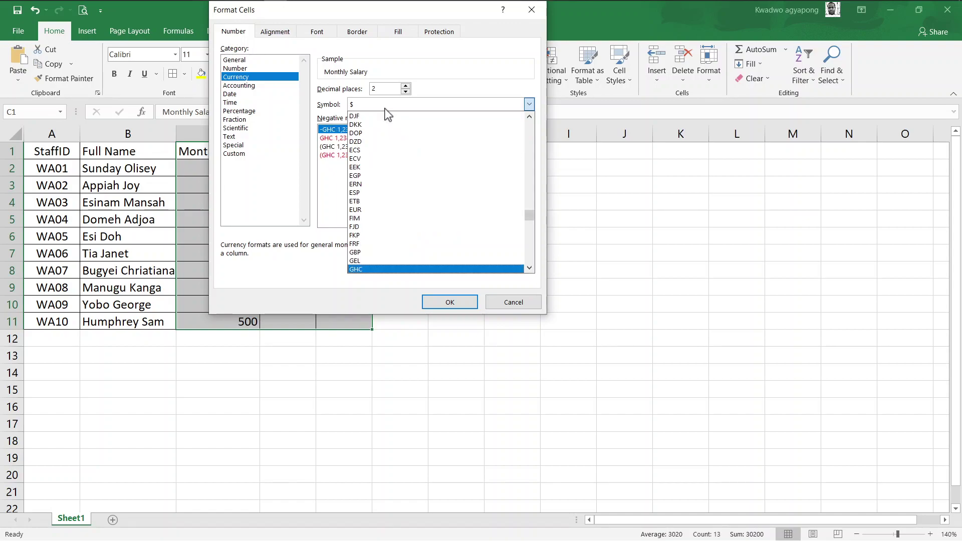
scroll(388, 115, down, 1)
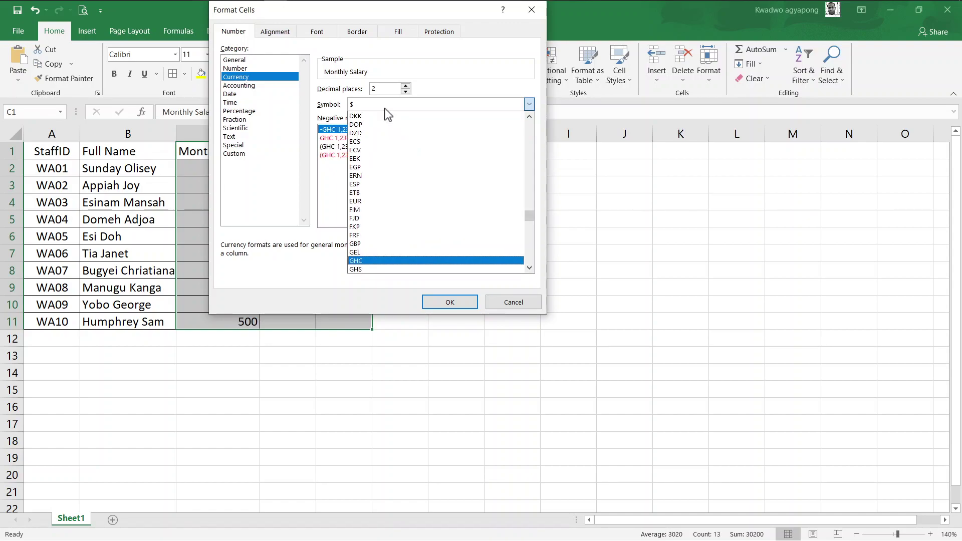
key(Down)
key(Up)
click(451, 304)
click(451, 302)
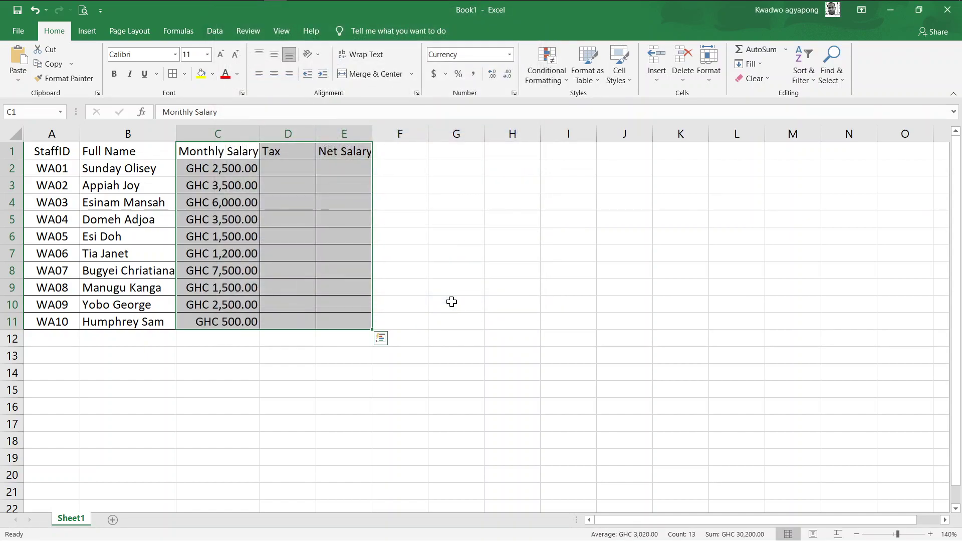
Select Tax cell D2 and bring up Task View showing all open windows
click(275, 164)
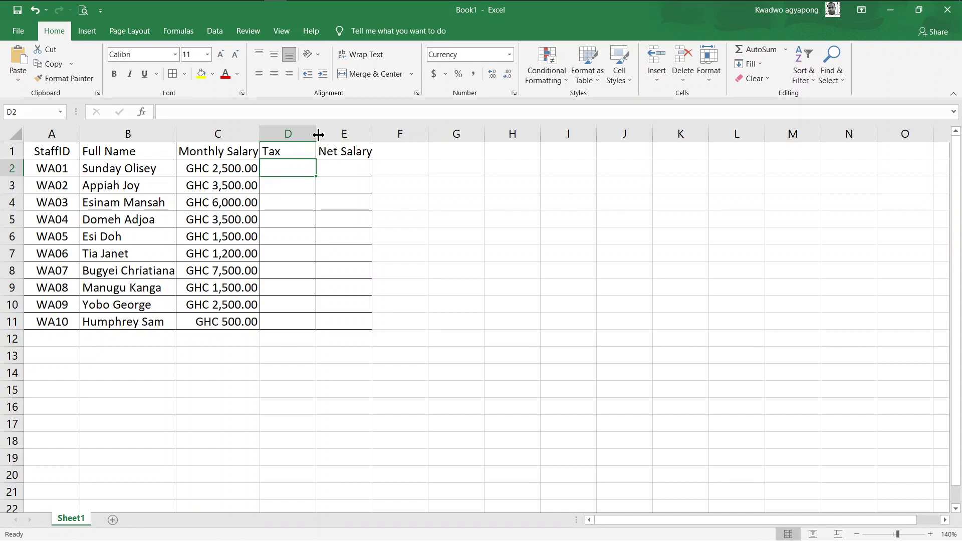
key(super+Tab)
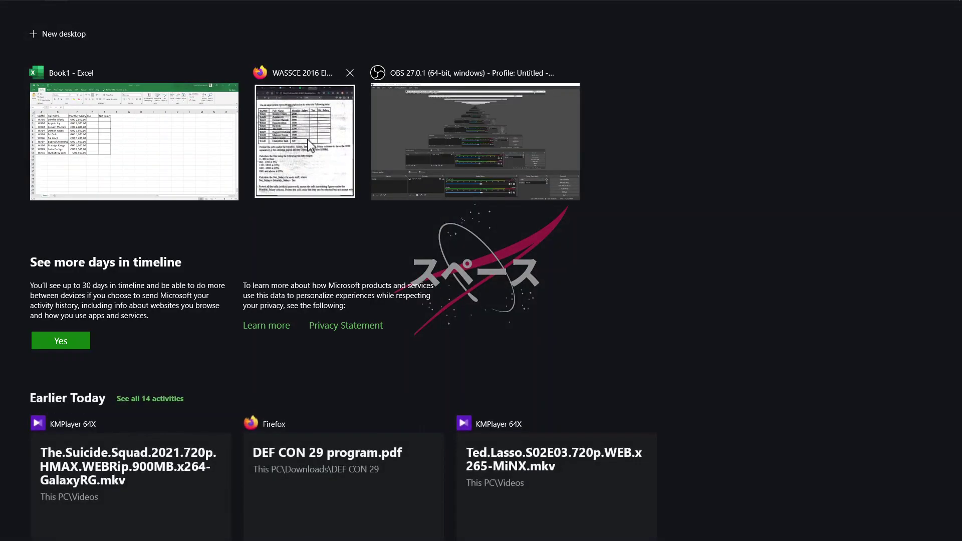
Show the exam PDF beside Excel, scrolled to the tax-rate ranges in items (b) to (f)
click(303, 140)
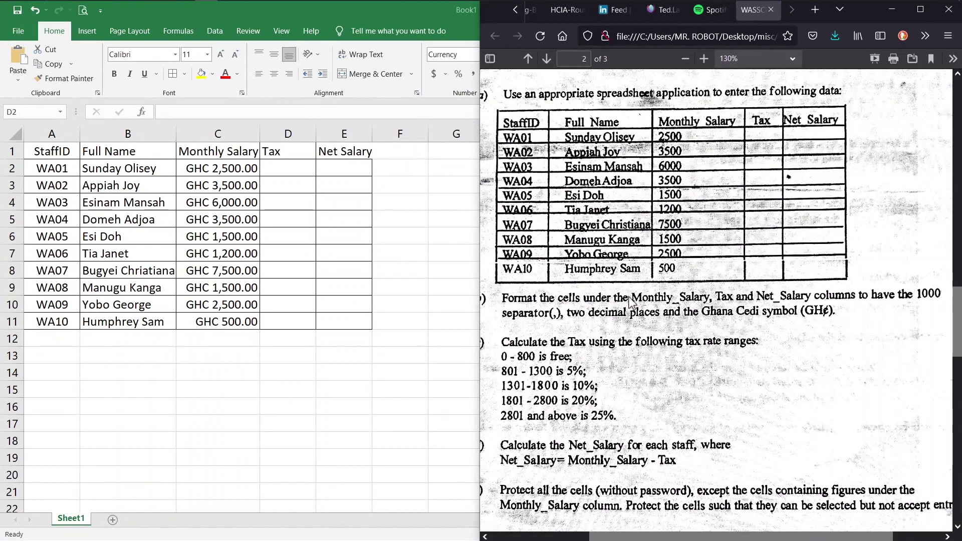
scroll(651, 296, down, 1)
scroll(652, 296, left, 1)
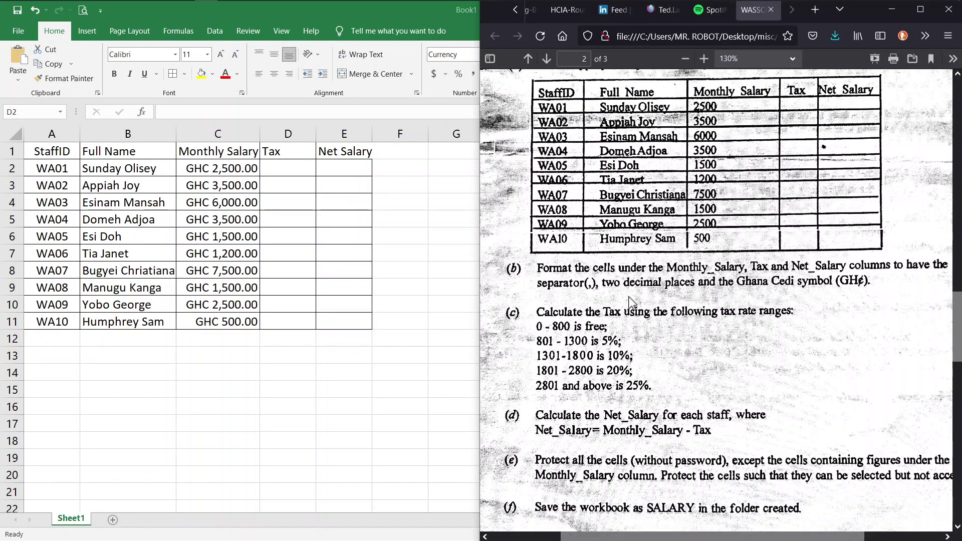
scroll(630, 301, down, 1)
scroll(631, 300, right, 1)
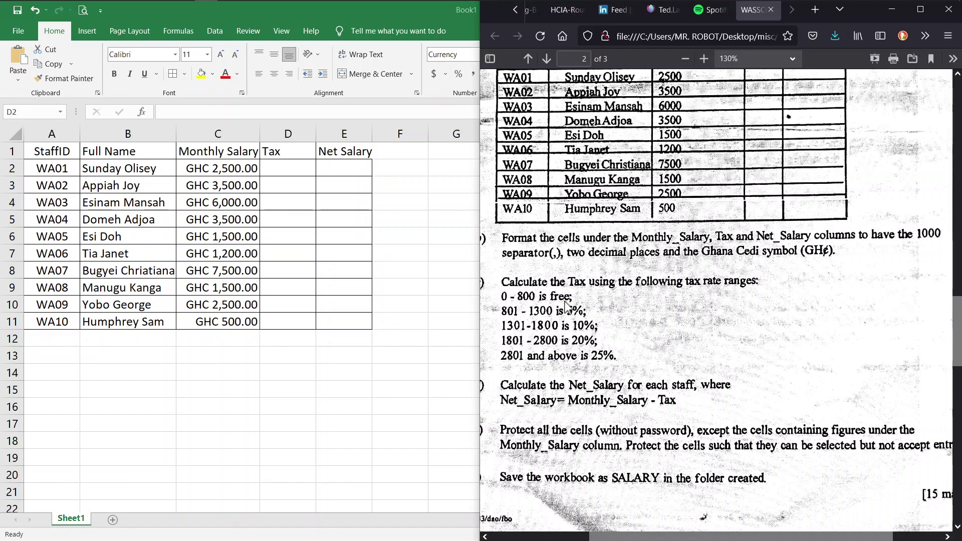
Bring Excel back full screen with the Tax cell D2 selected for editing
click(286, 169)
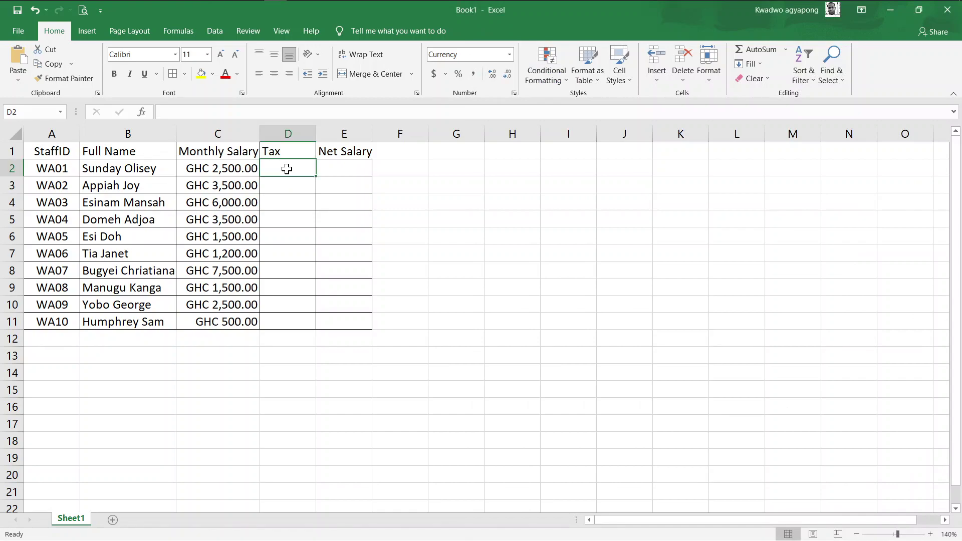
key(super+Tab)
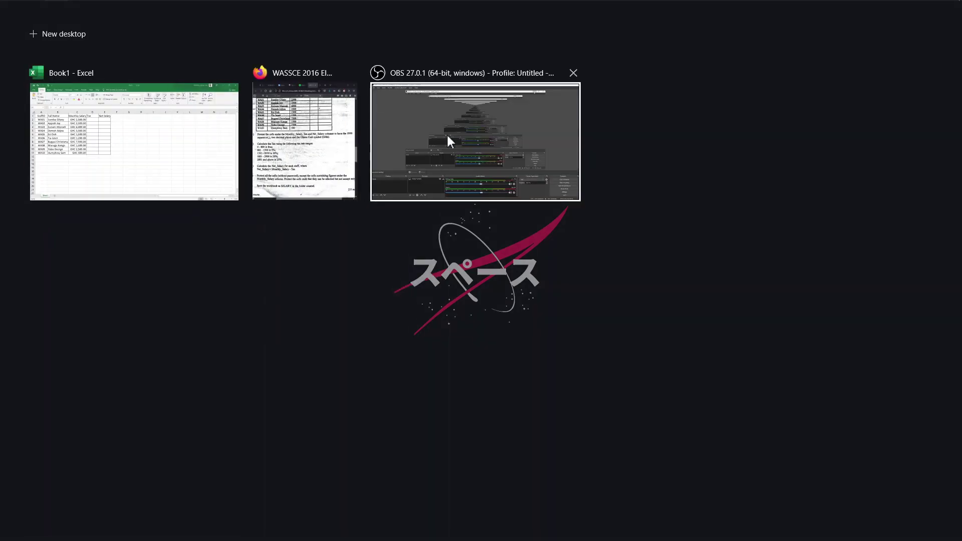
click(316, 148)
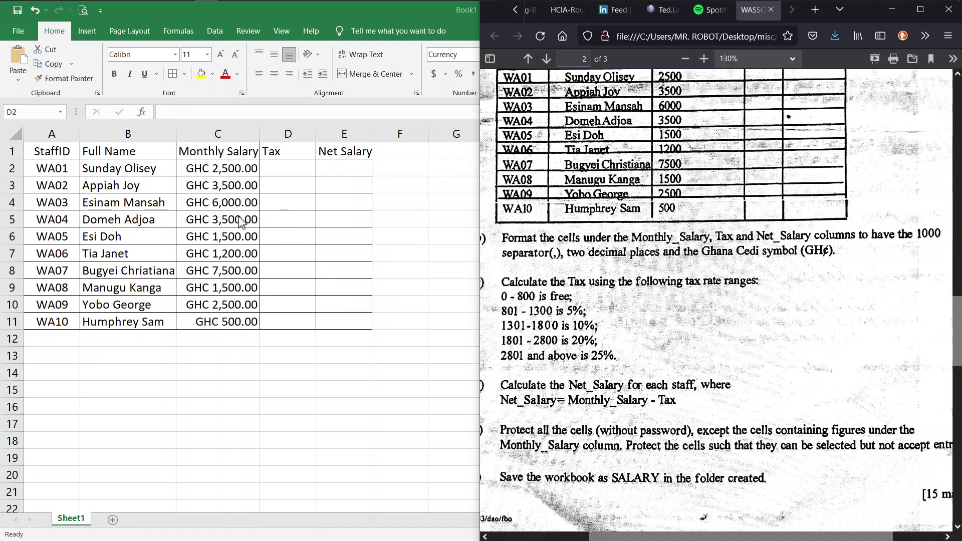
key(super+Up)
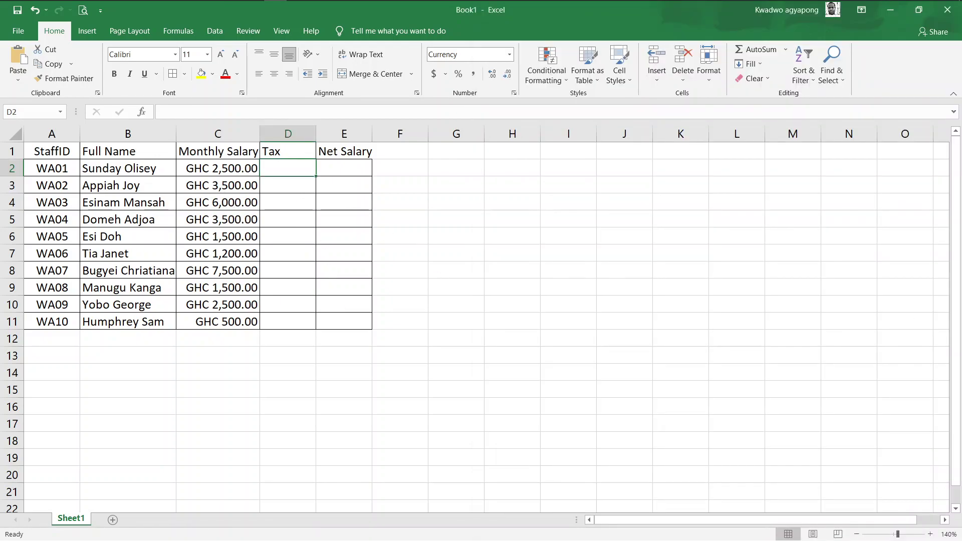
click(249, 111)
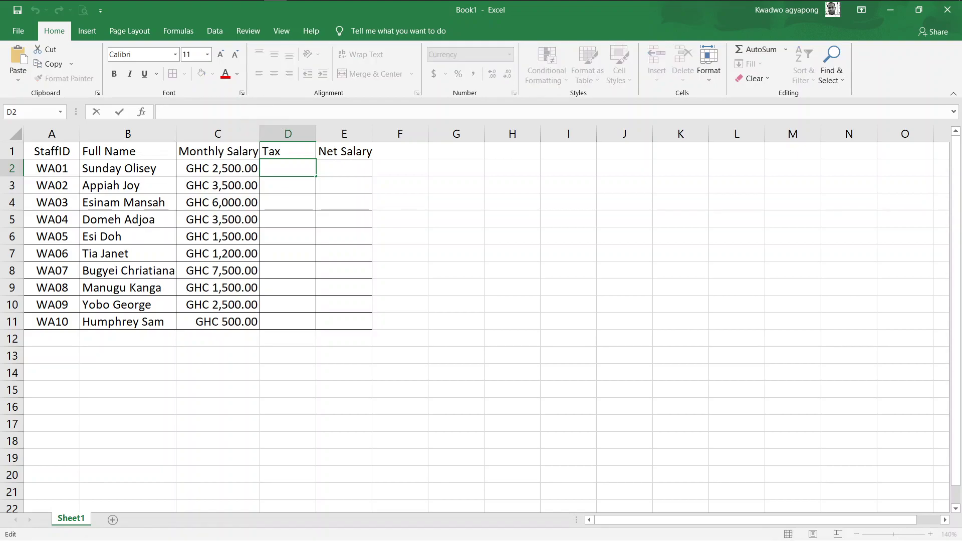
Snap Excel to the left half of the screen and the exam PDF to the right half
key(super+Tab)
right_click(143, 127)
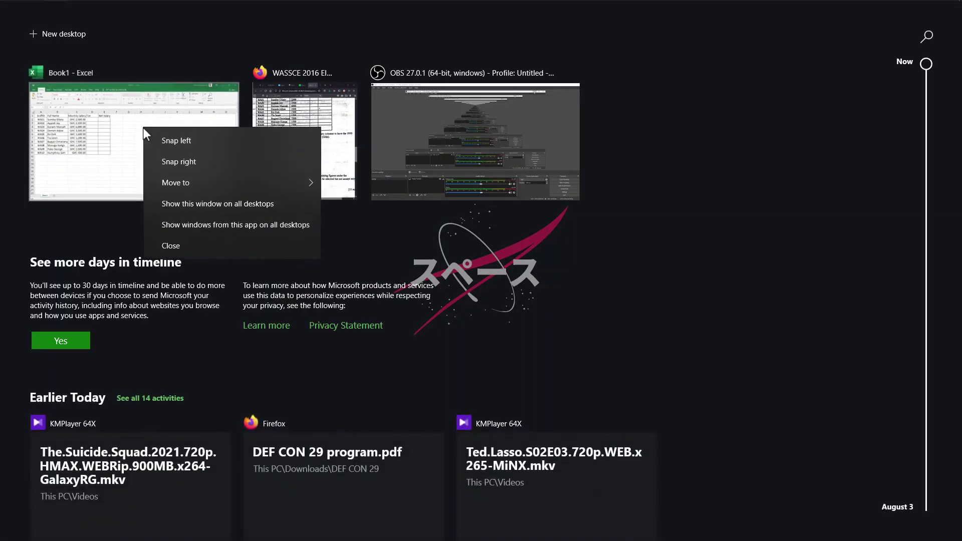
click(164, 144)
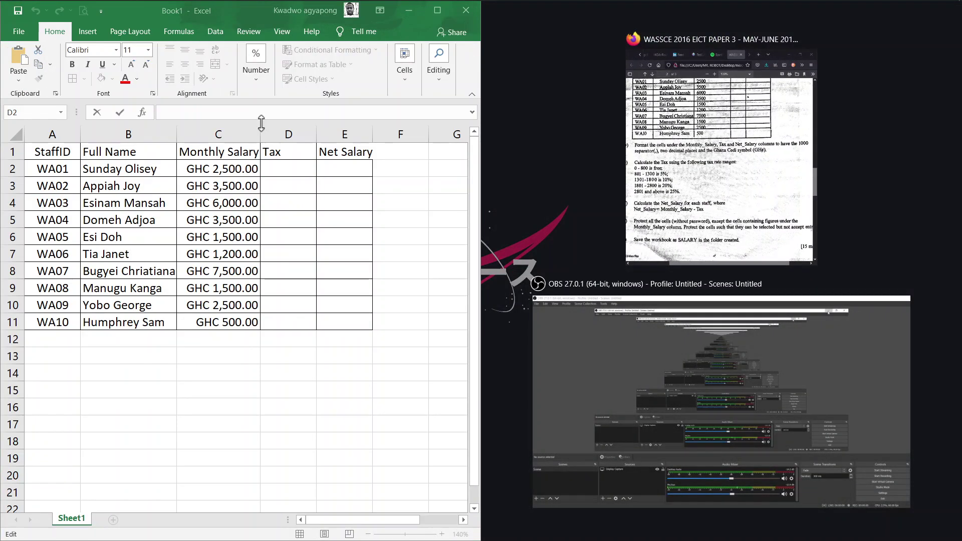
click(721, 151)
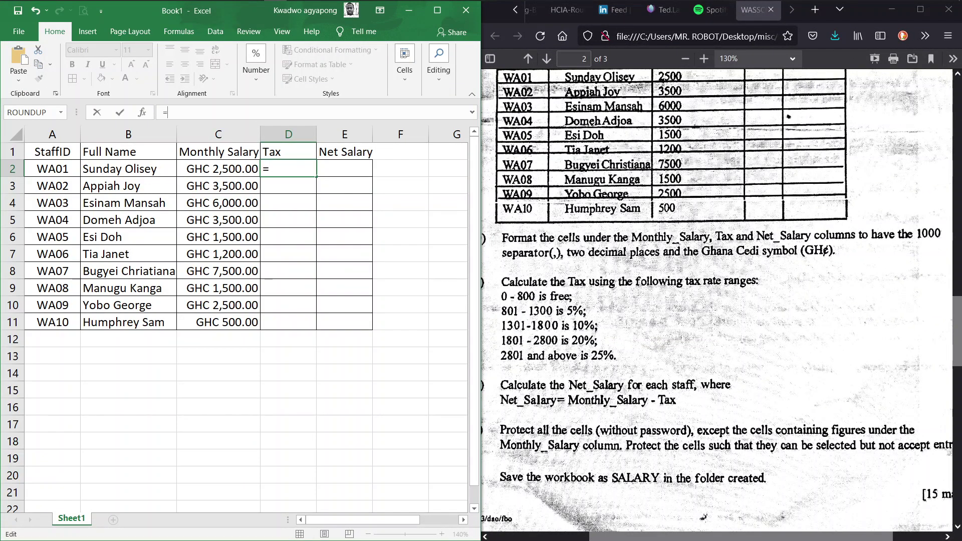
Type IF( after the = in D2, checking the PDF's tax ranges before continuing the formula
text(IF()
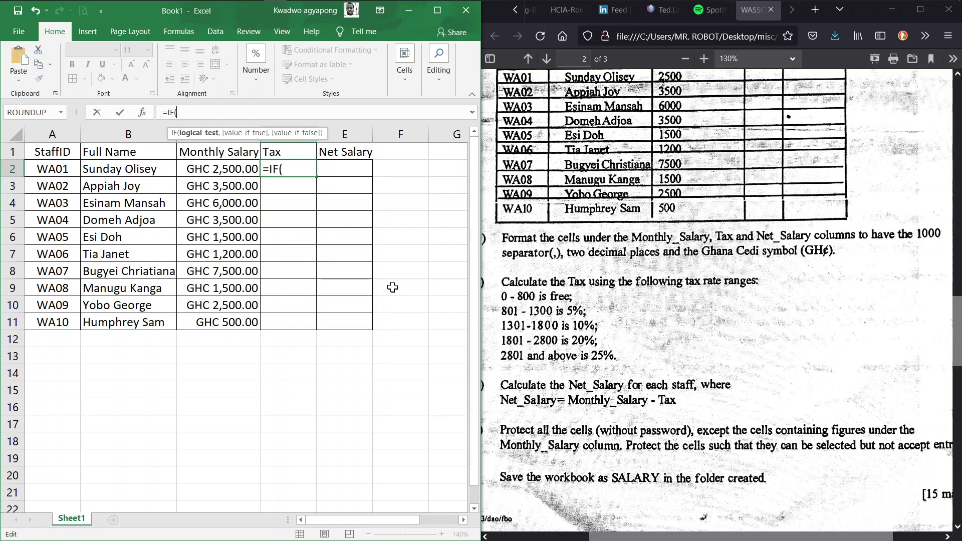
click(547, 337)
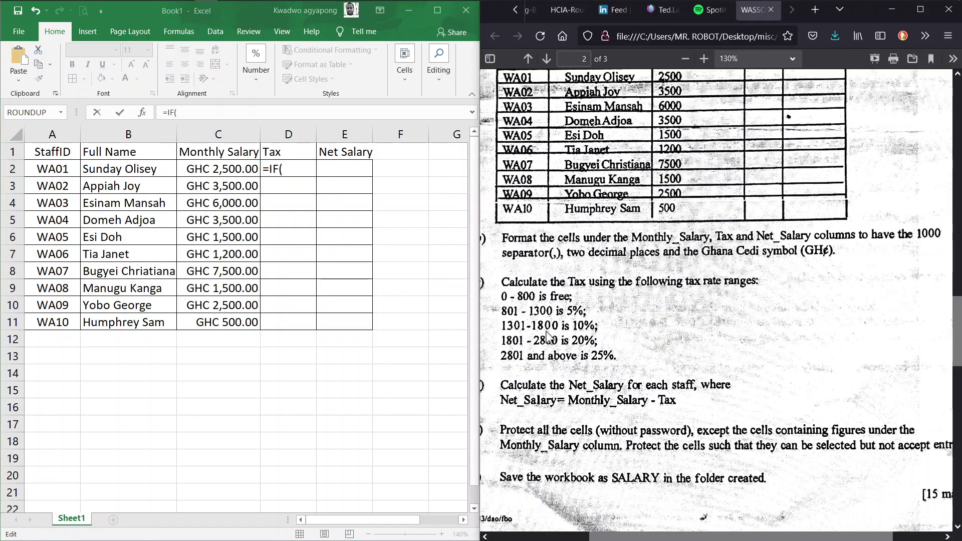
scroll(548, 336, left, 1)
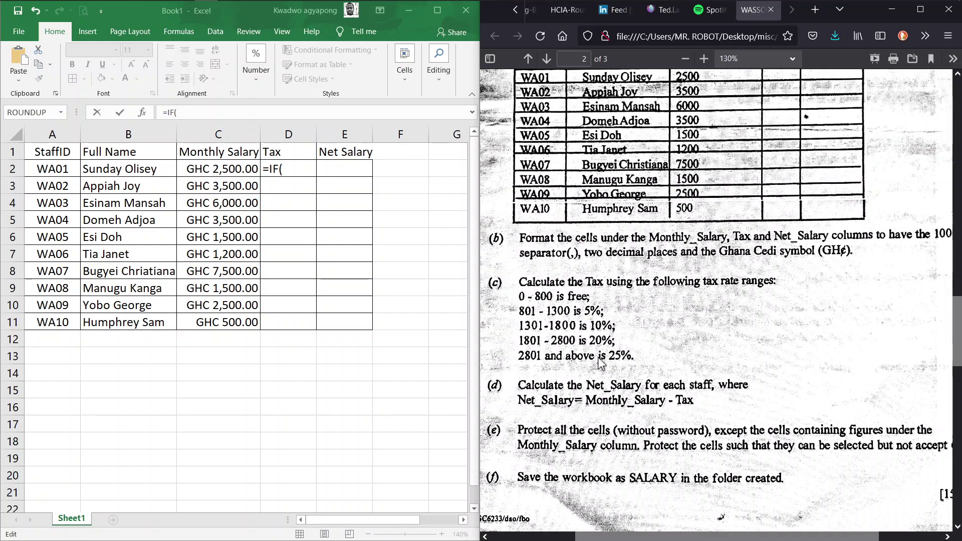
click(178, 112)
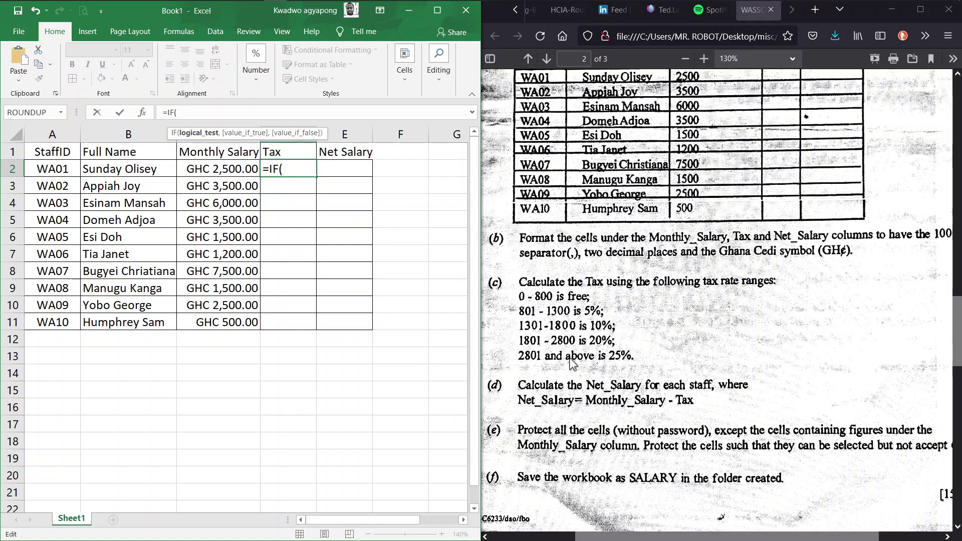
Enter the top tax bracket in D2 as IF(C2>=2801,C2*25%,
click(215, 169)
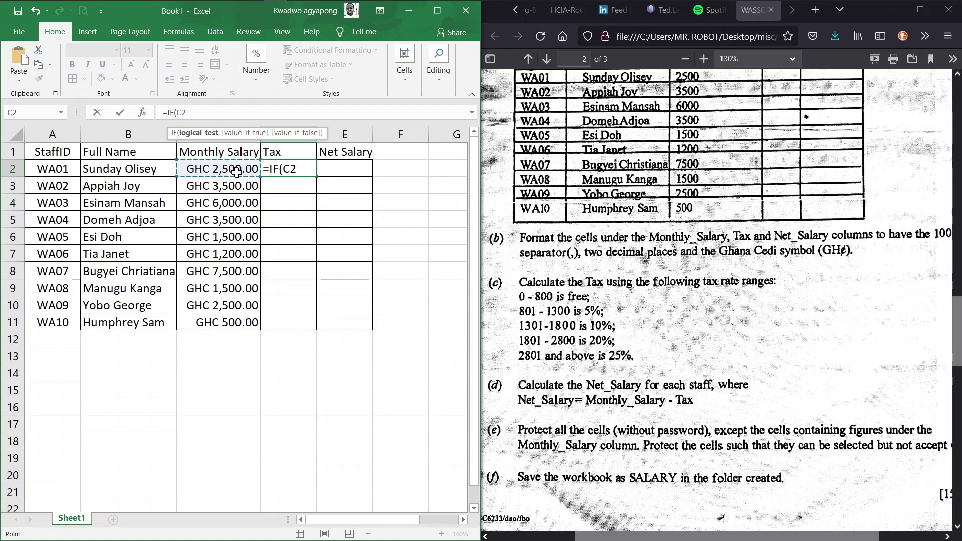
text(>)
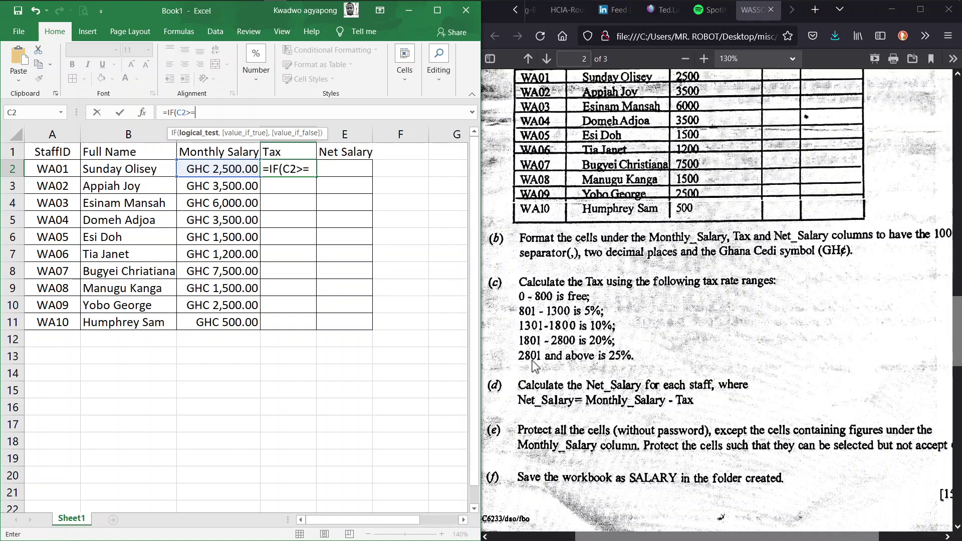
text(=2801)
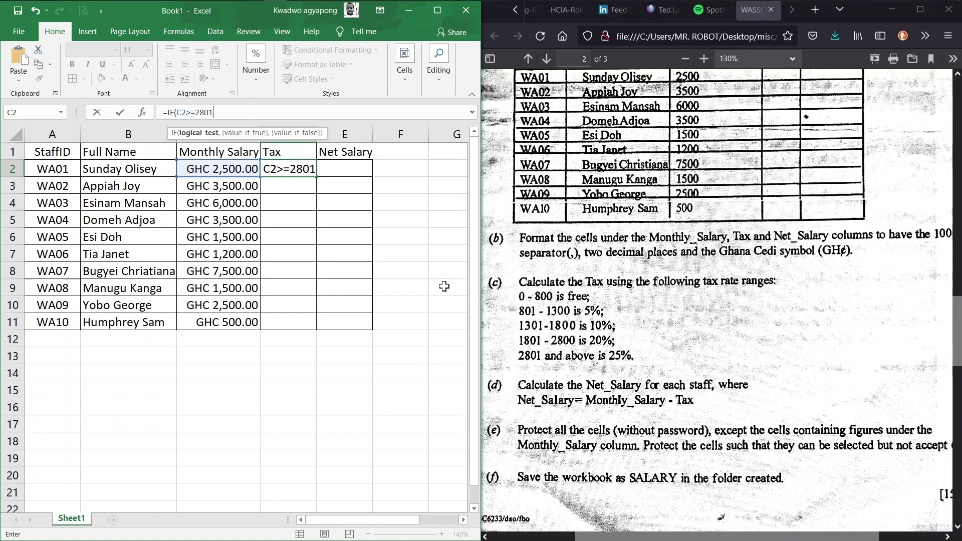
text(,)
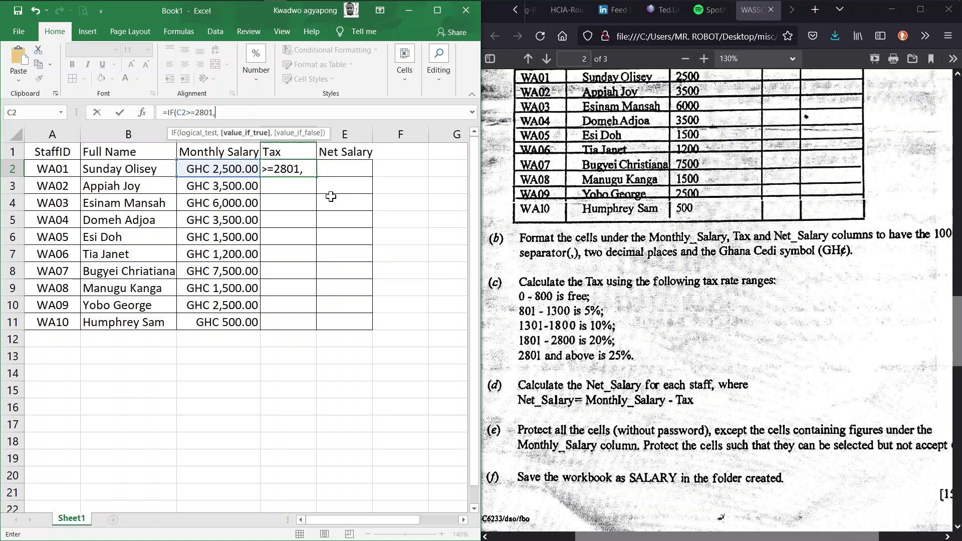
click(220, 169)
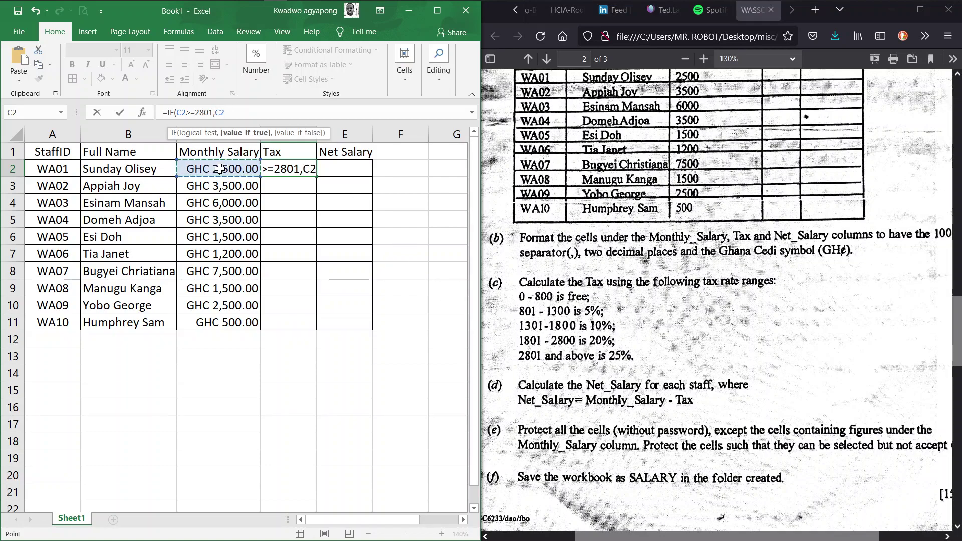
text(*25%)
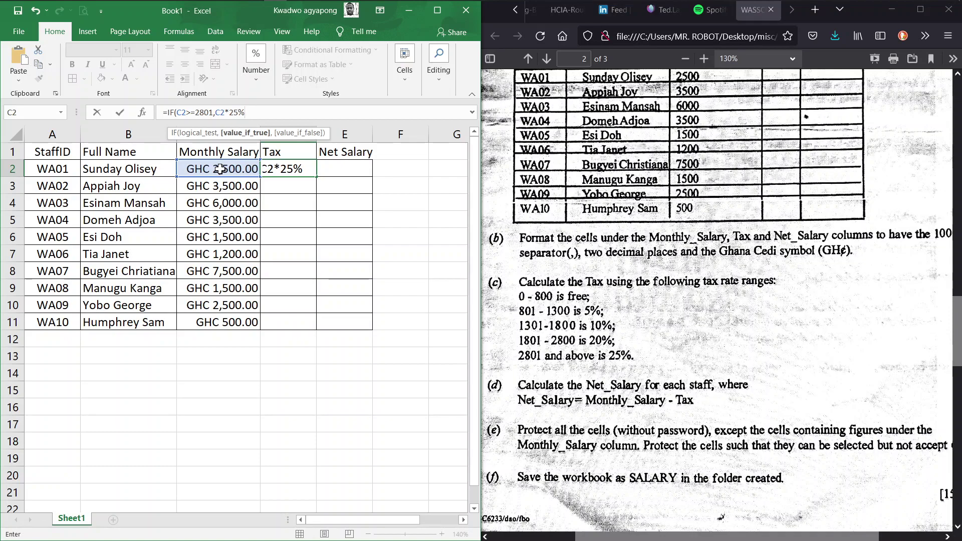
text(,)
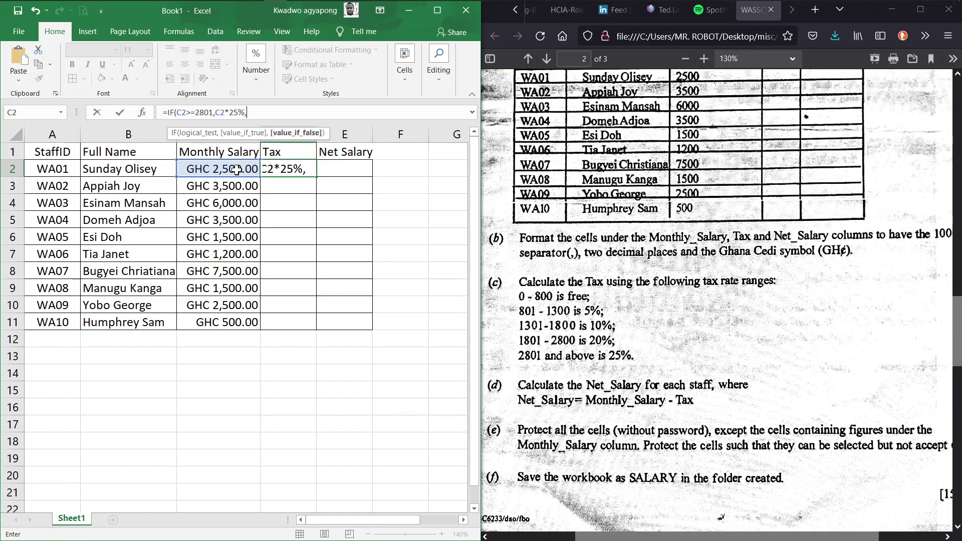
Nest the 20% bracket IF(C2>=1801,C2*20%, and open another IF(
text(IF()
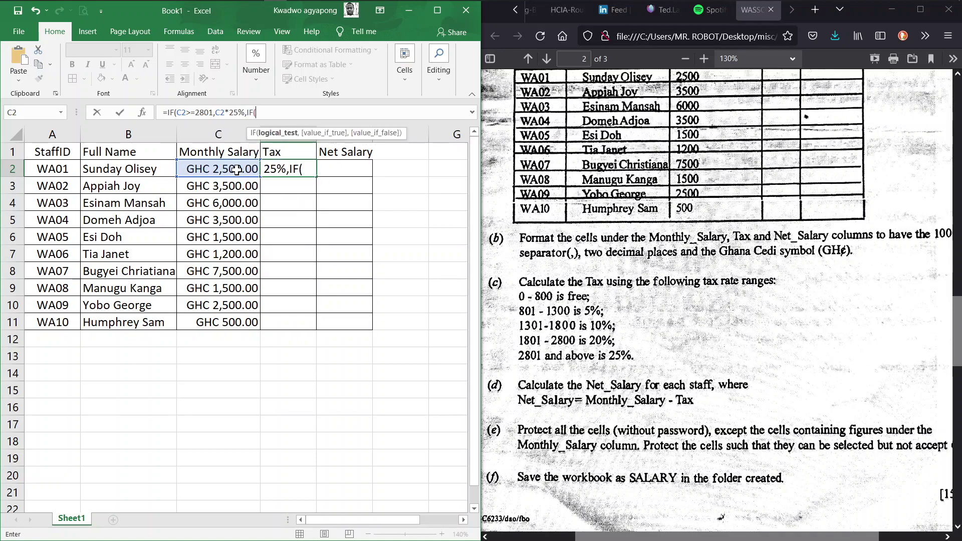
click(239, 173)
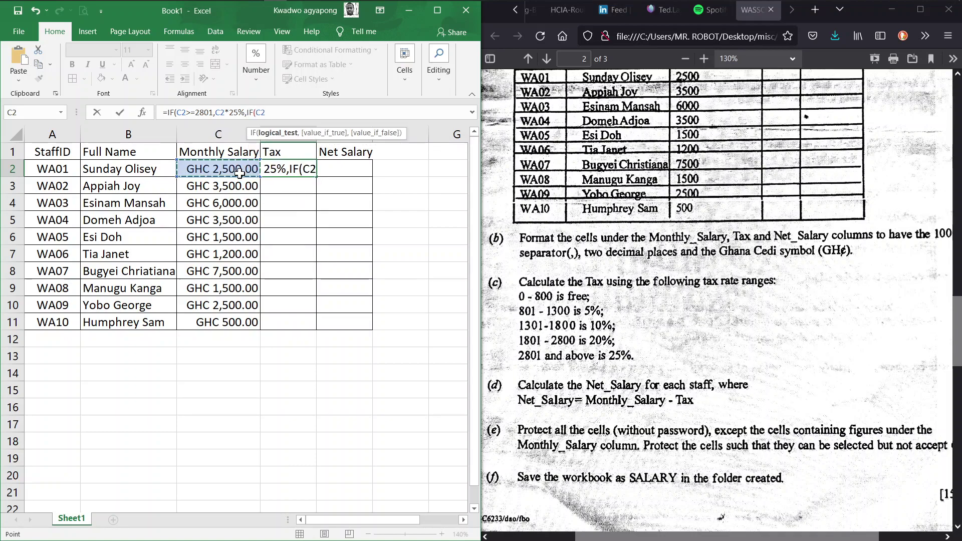
text(>=)
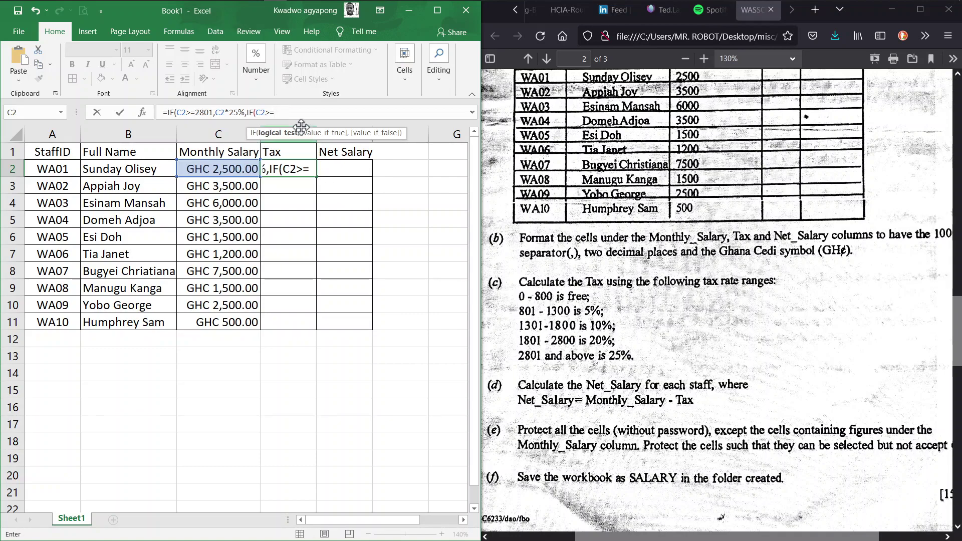
text(1801,)
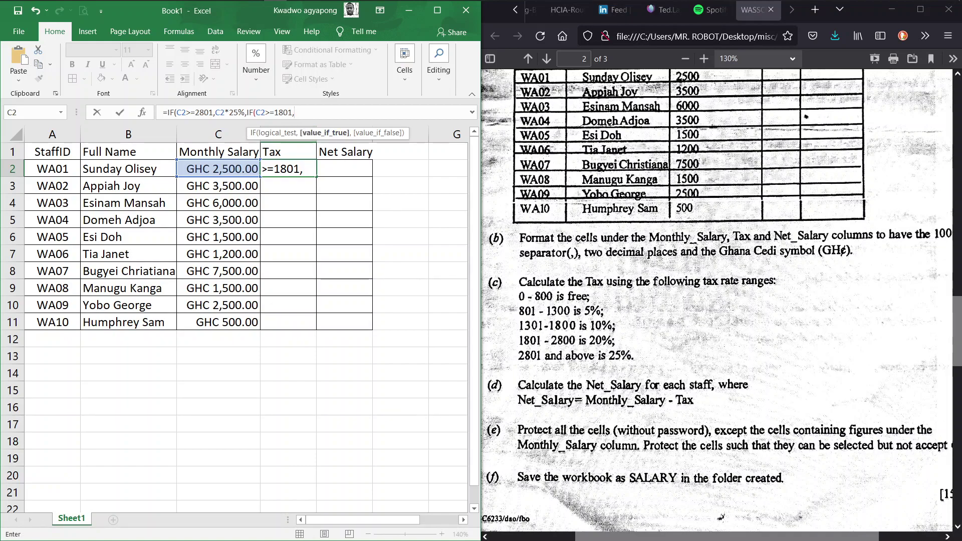
click(228, 168)
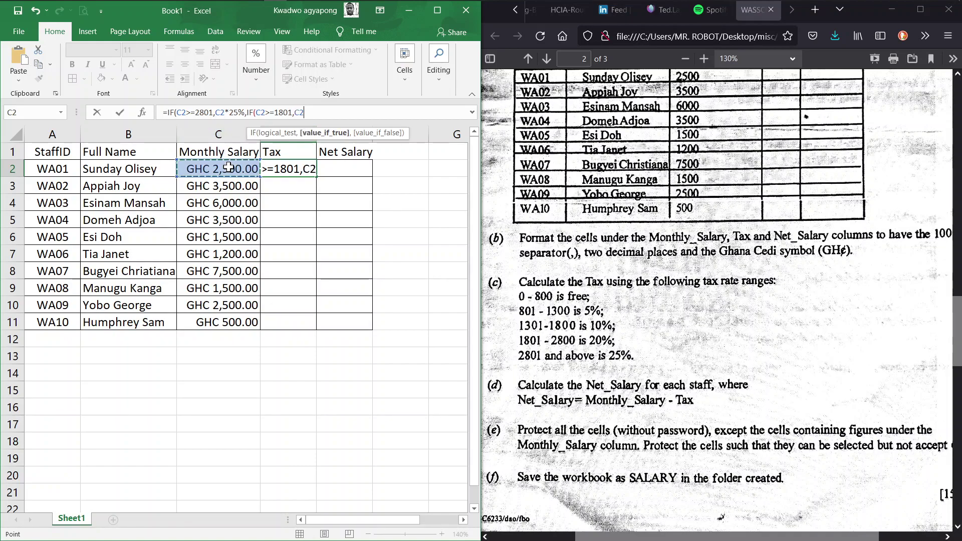
text(*20)
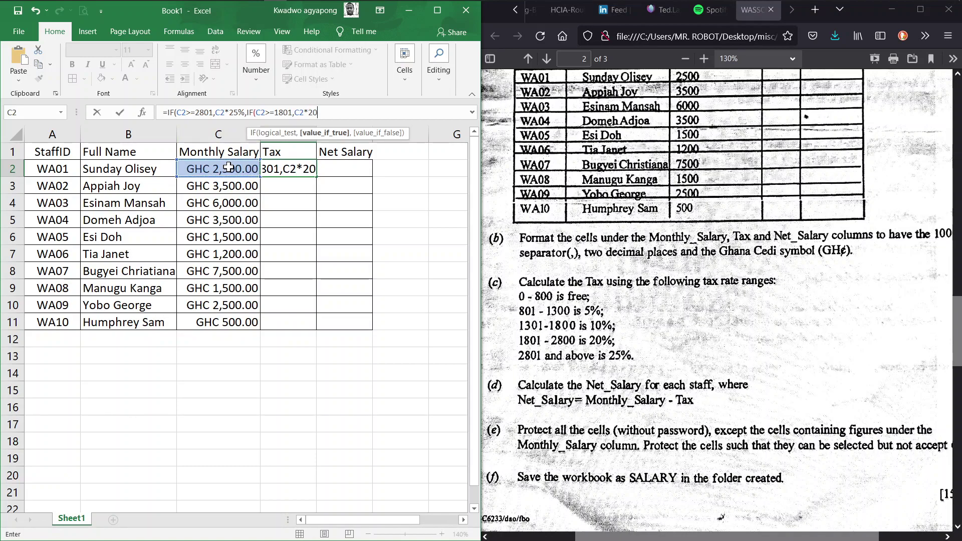
text(%)
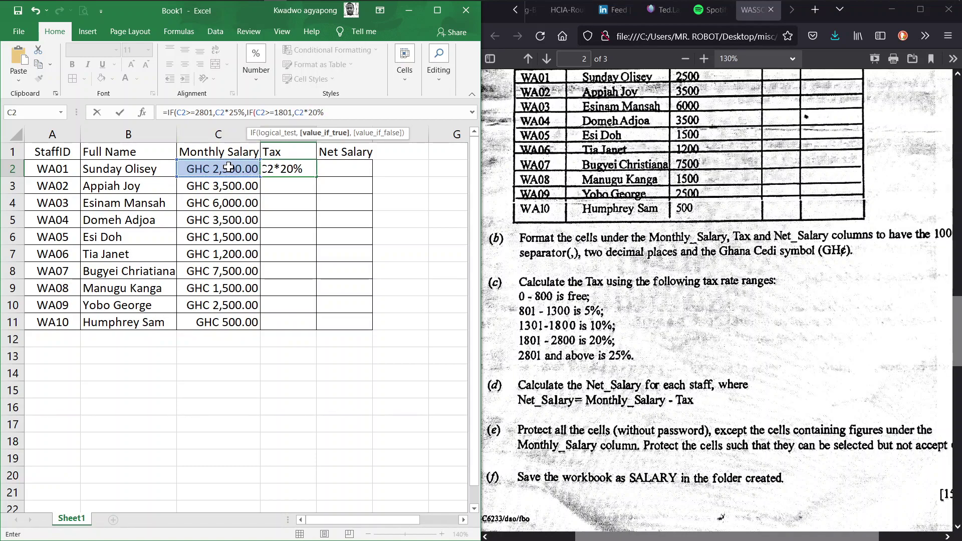
text(,)
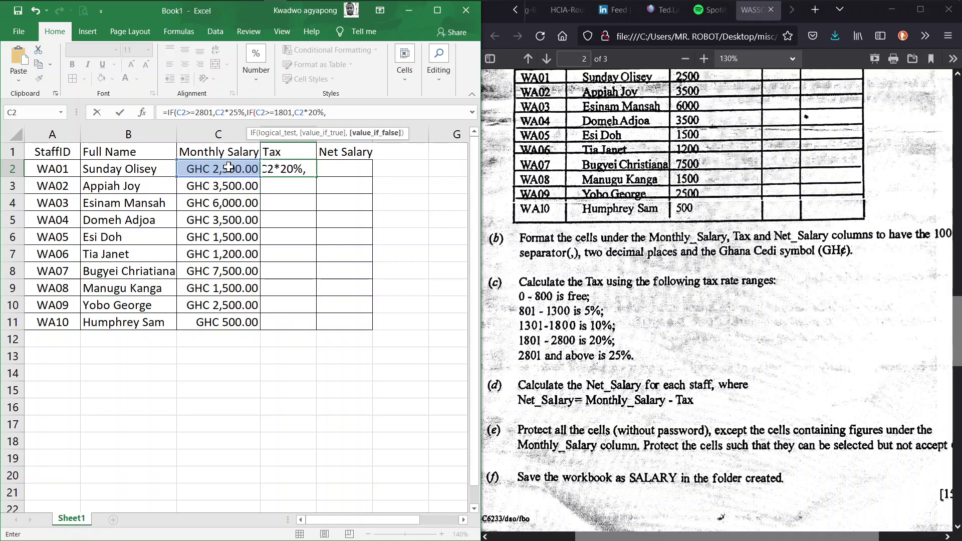
text(IF()
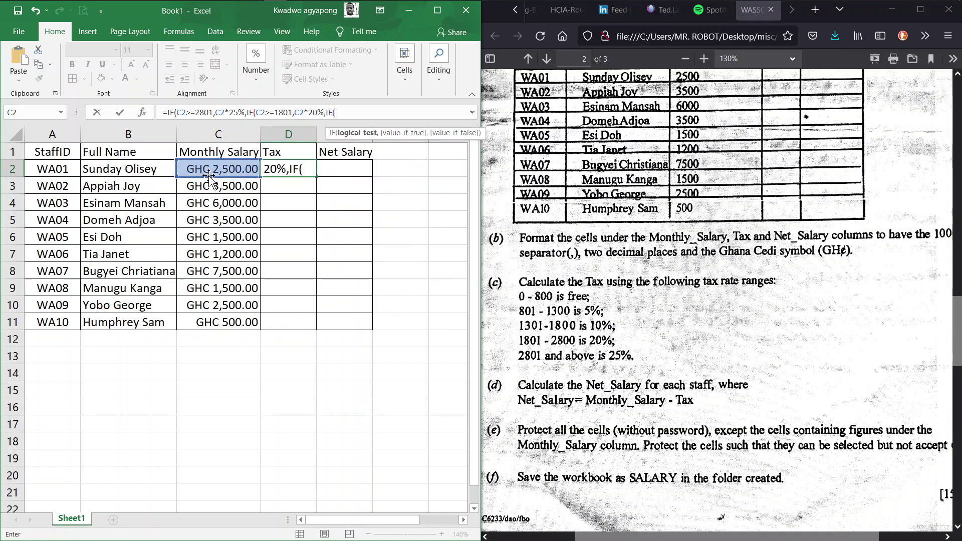
Add the 10% bracket IF(C2>=1301,C2*10%, and begin the nested IF(C2>=801, condition
click(219, 171)
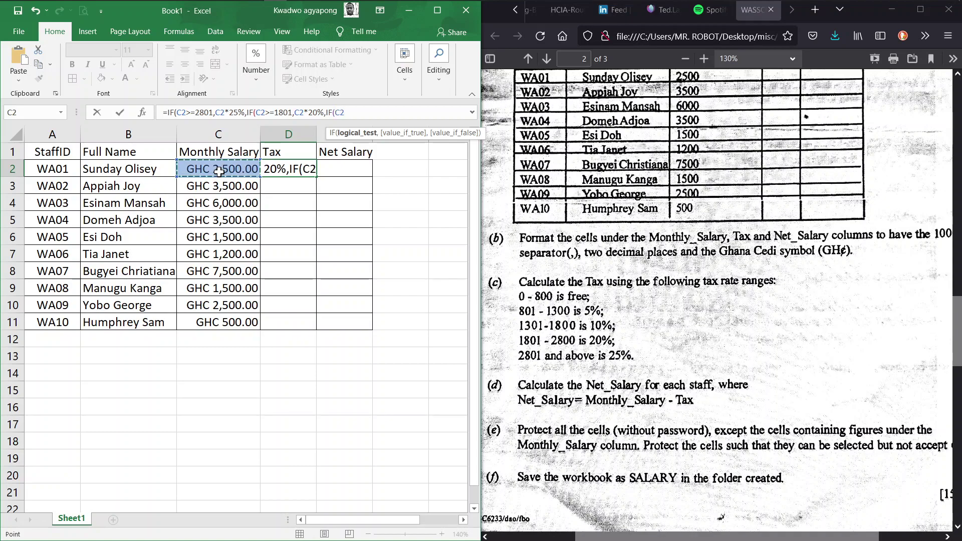
text(>=)
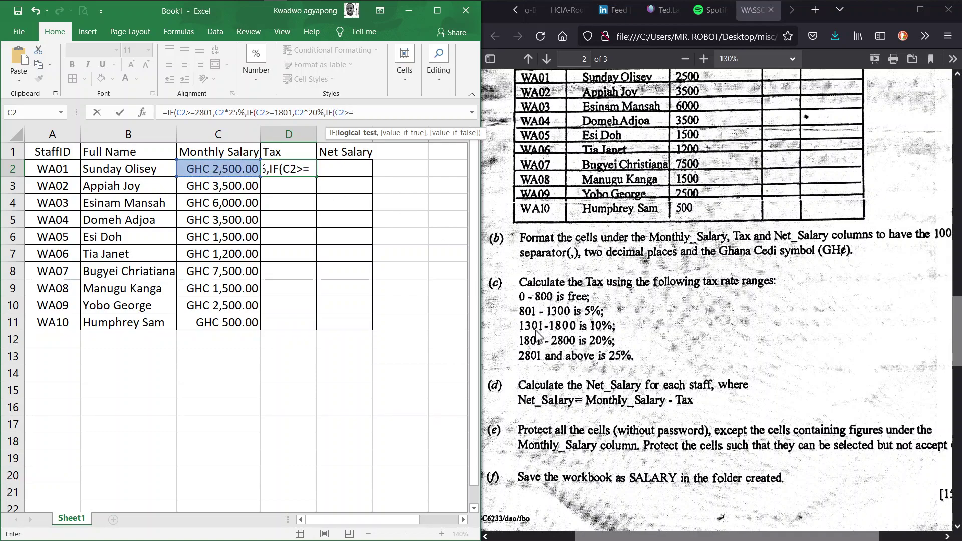
text(1301,)
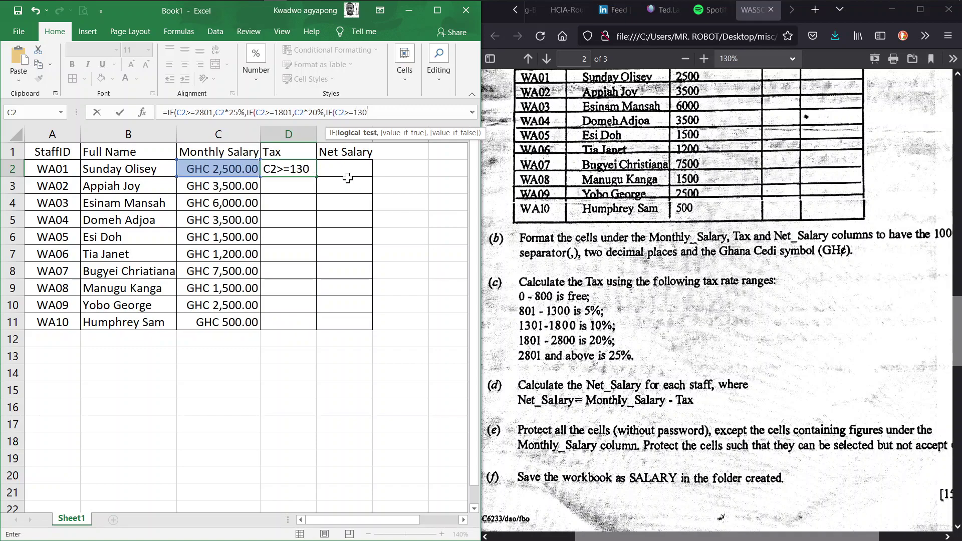
click(253, 171)
text(*)
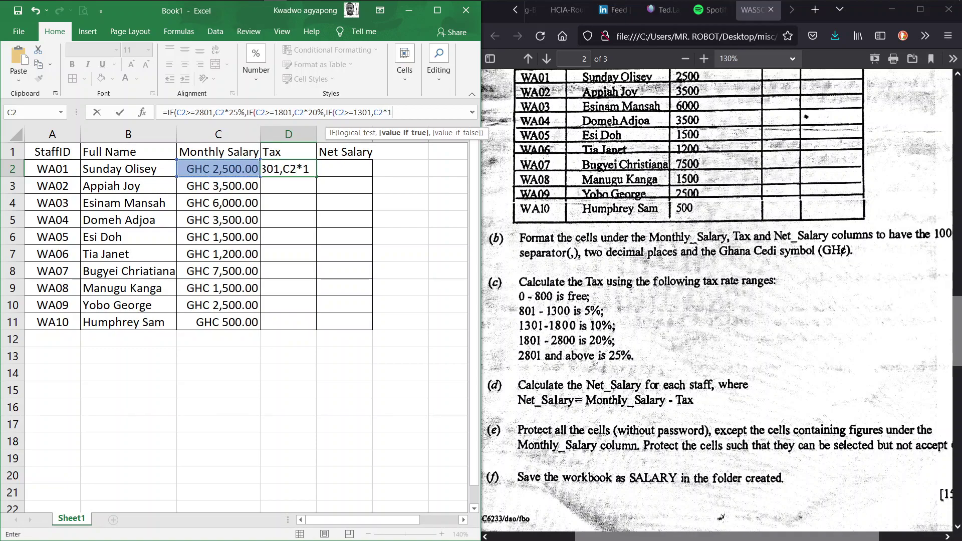
text(%,)
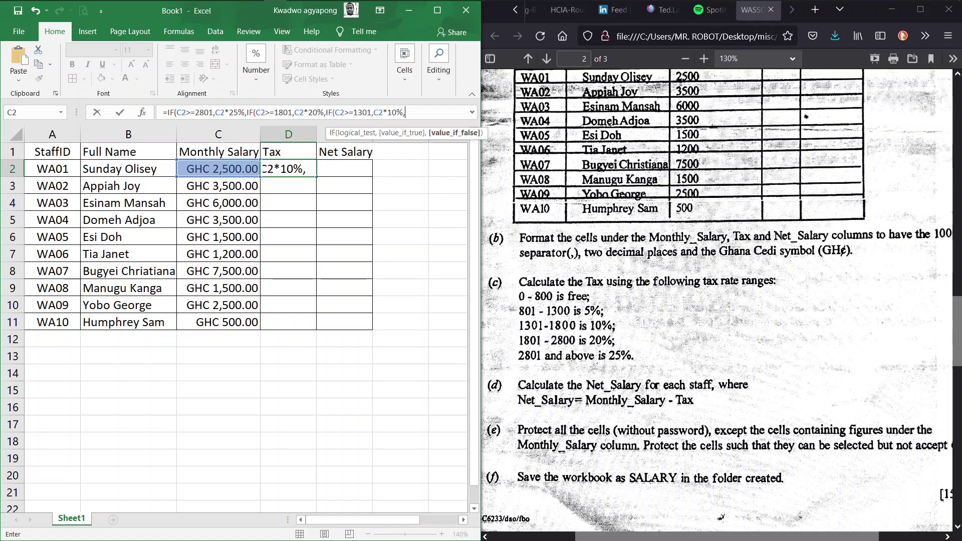
text(if)
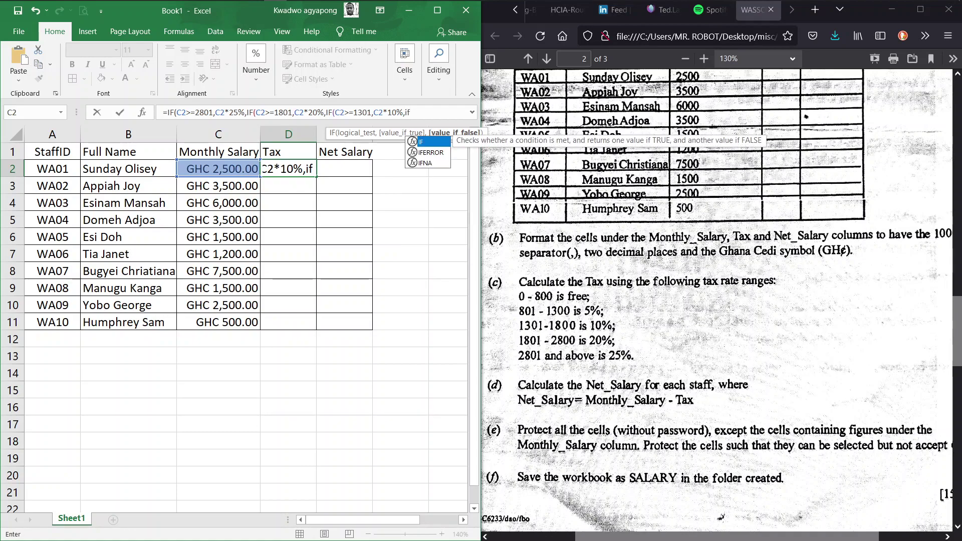
key(Tab)
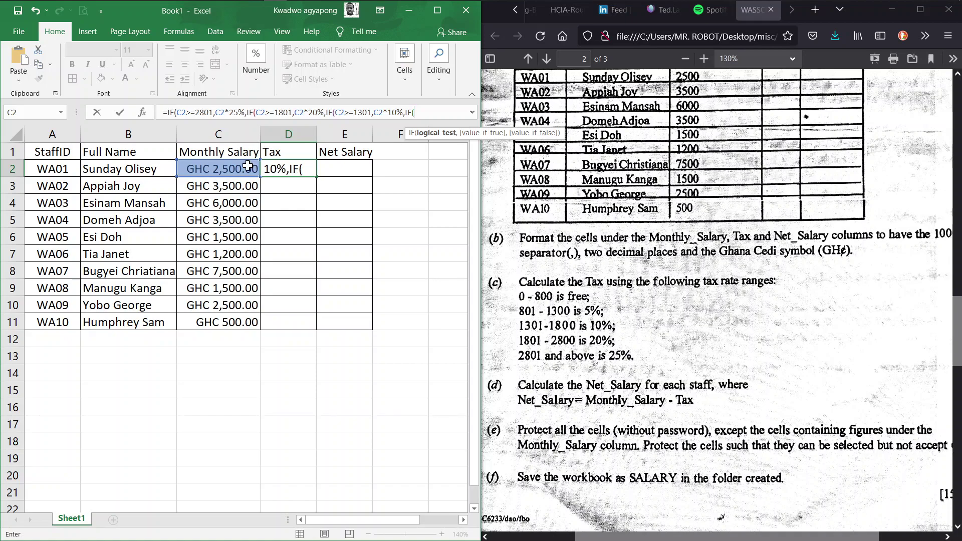
click(218, 170)
text(>)
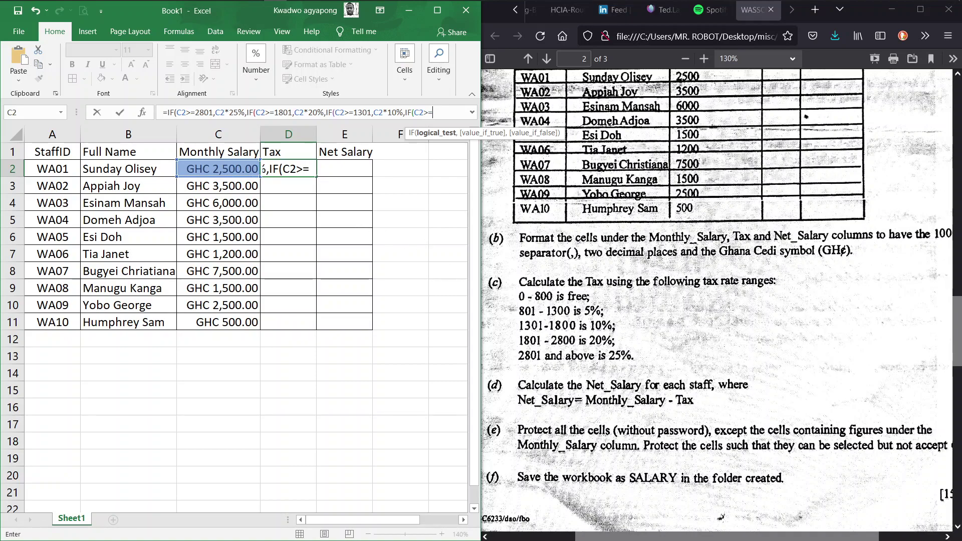
text(=801)
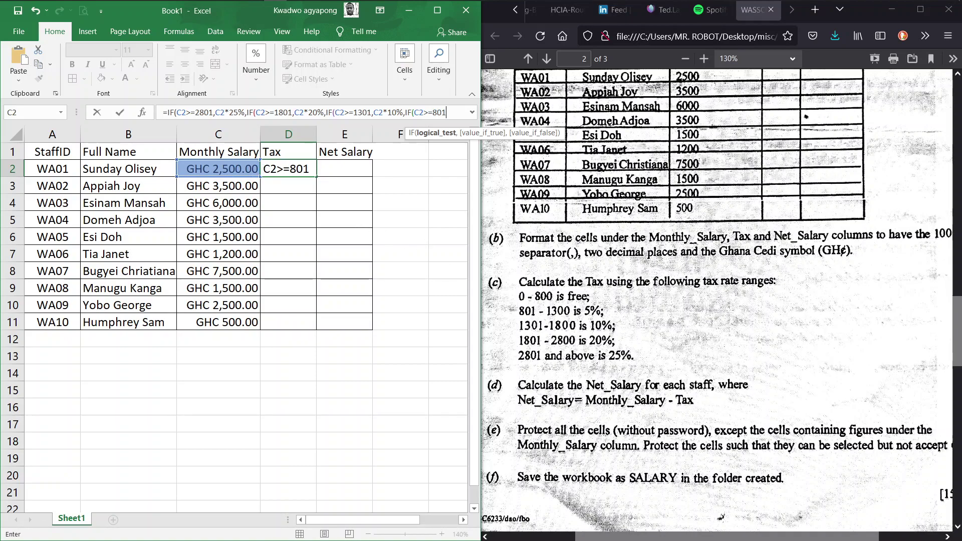
text(,)
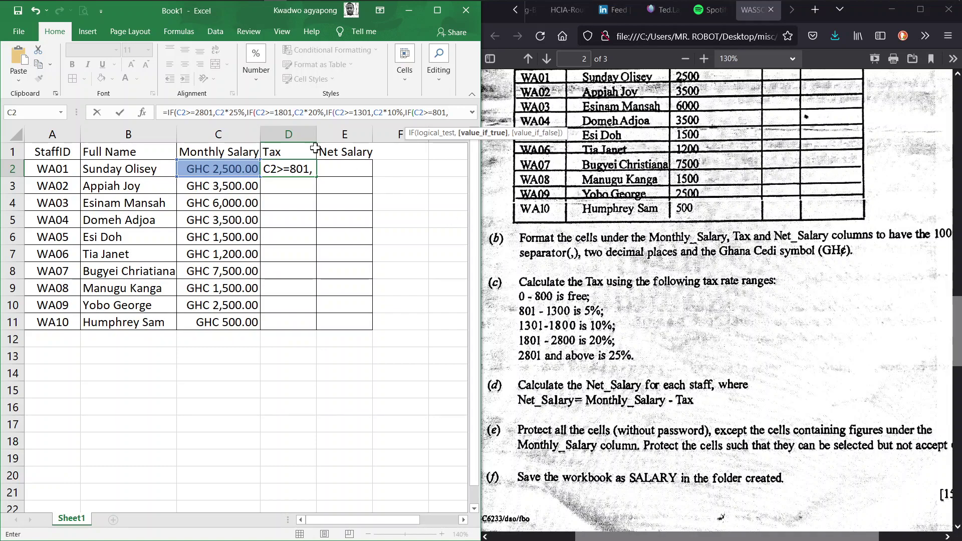
Add the 5% band C2*5% and remove an accidentally inserted cell reference
click(233, 167)
text(*)
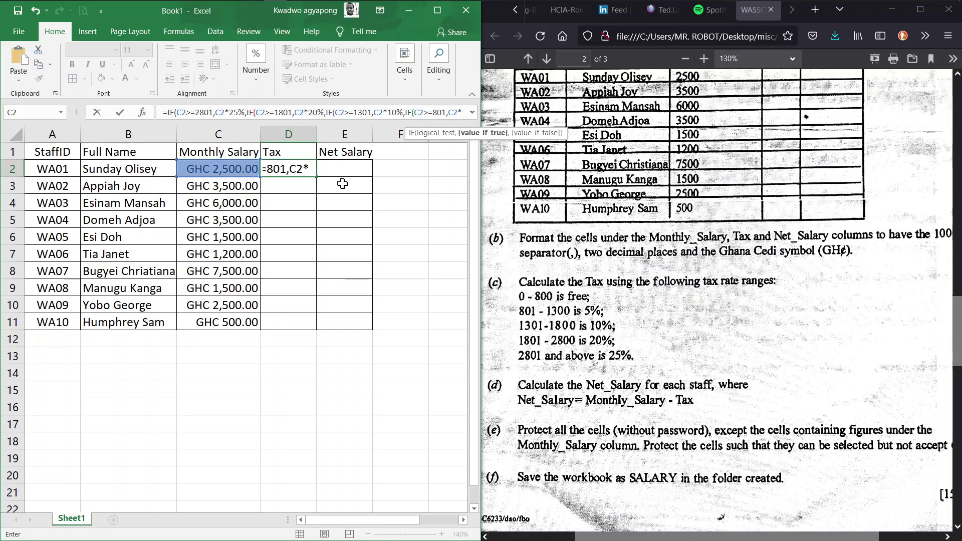
text(5)
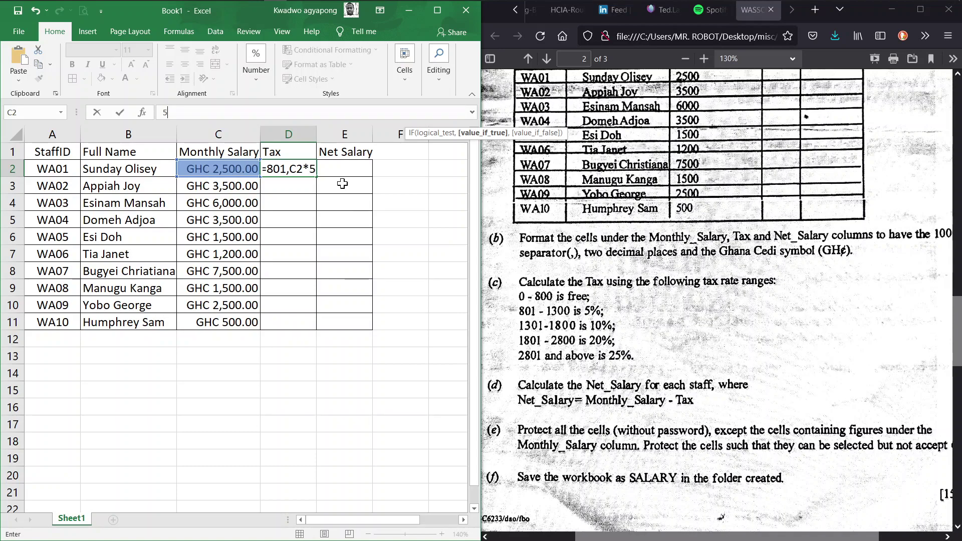
text(%)
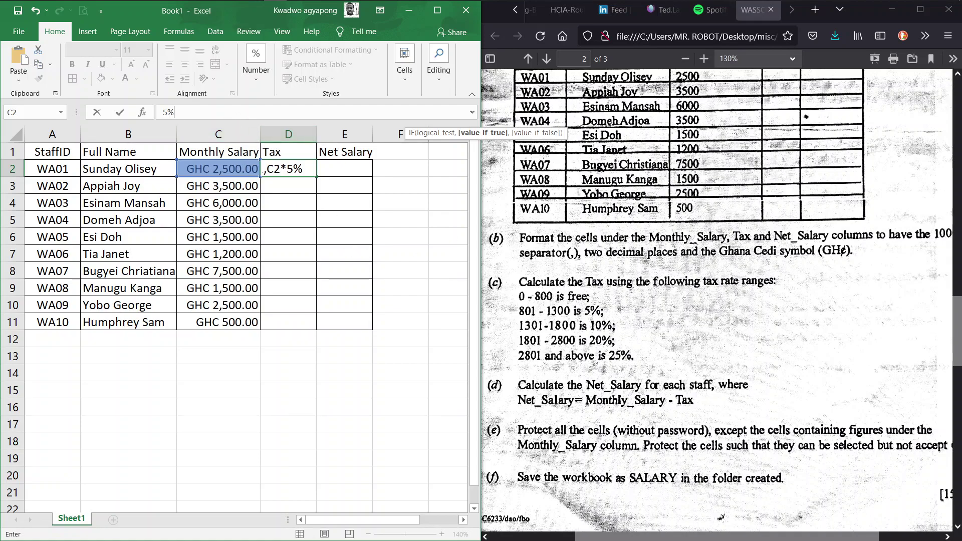
text(,)
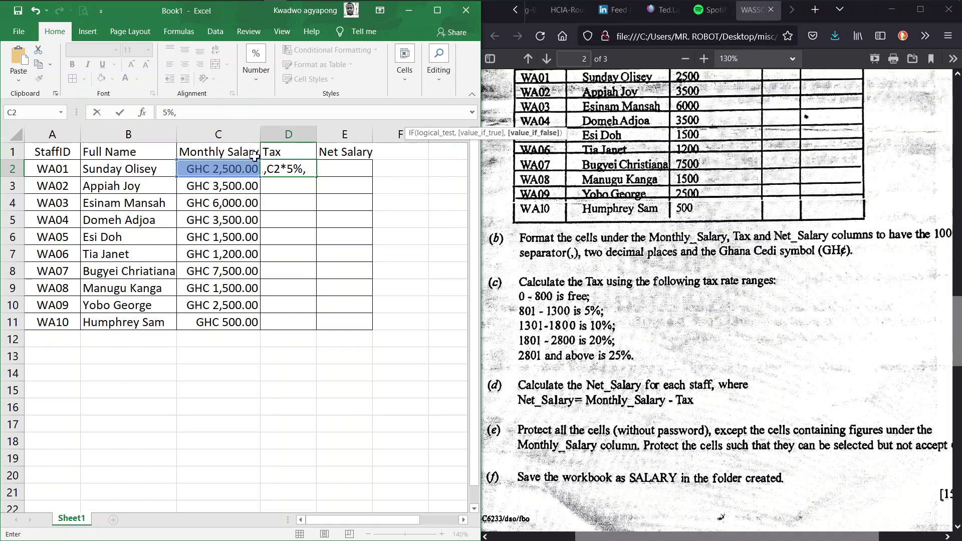
key(Left)
key(Left)
key(Left)
key(Right)
key(Right)
key(Right)
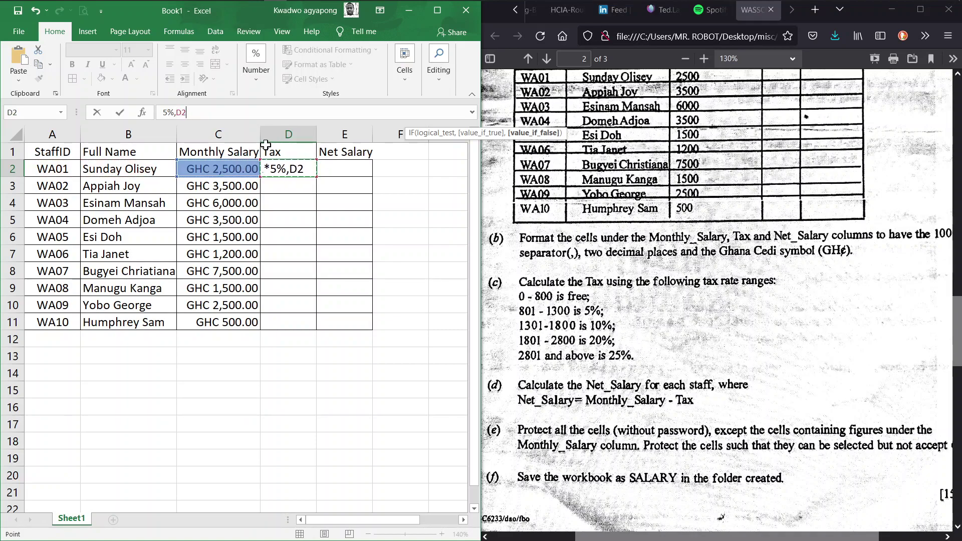
key(Right)
key(BackSpace)
key(BackSpace)
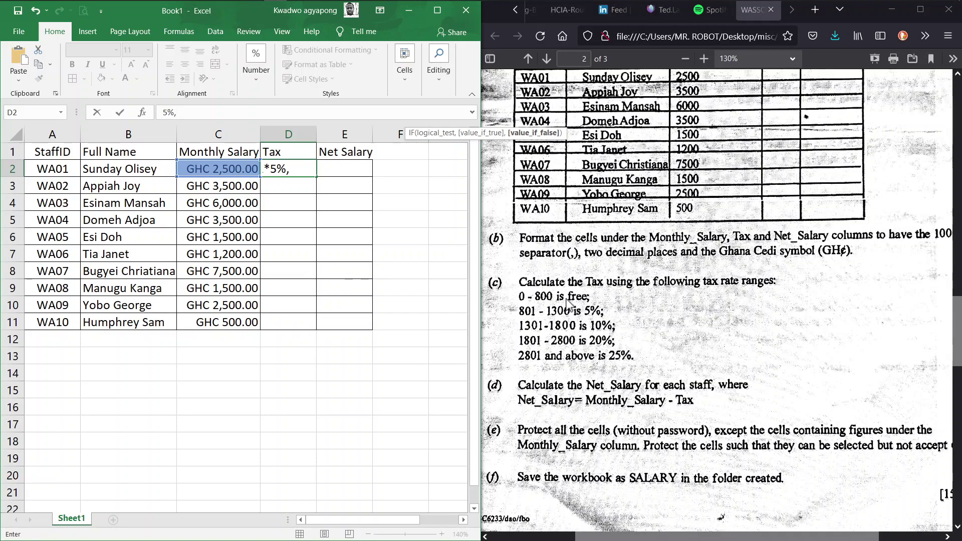
Finish the formula with 0 and the closing brackets, giving GHC 500.00 for WA01
key(F2)
text(0))
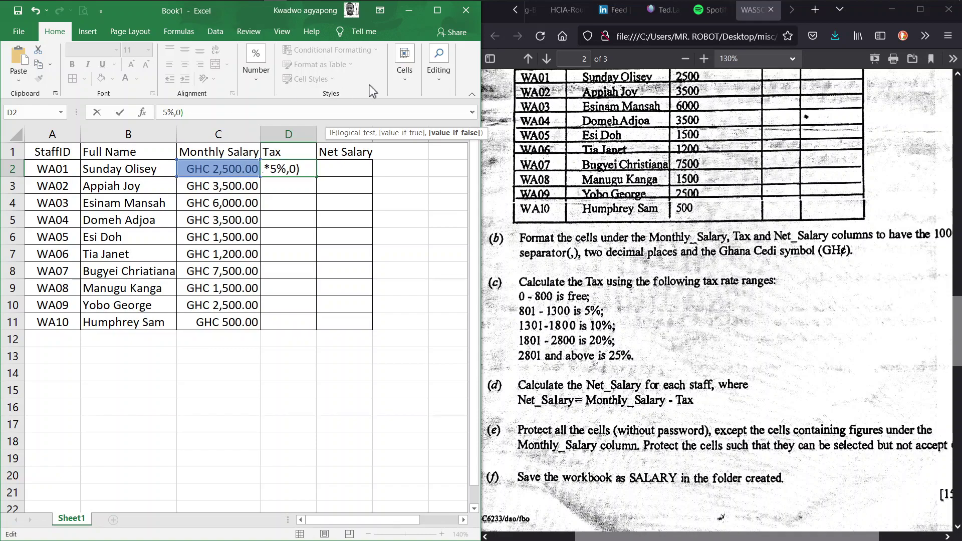
click(437, 10)
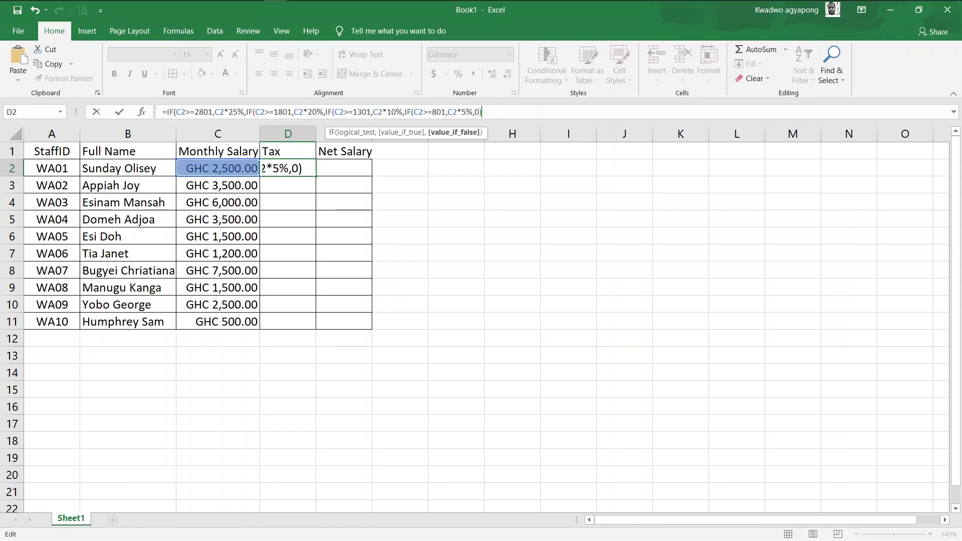
text()))
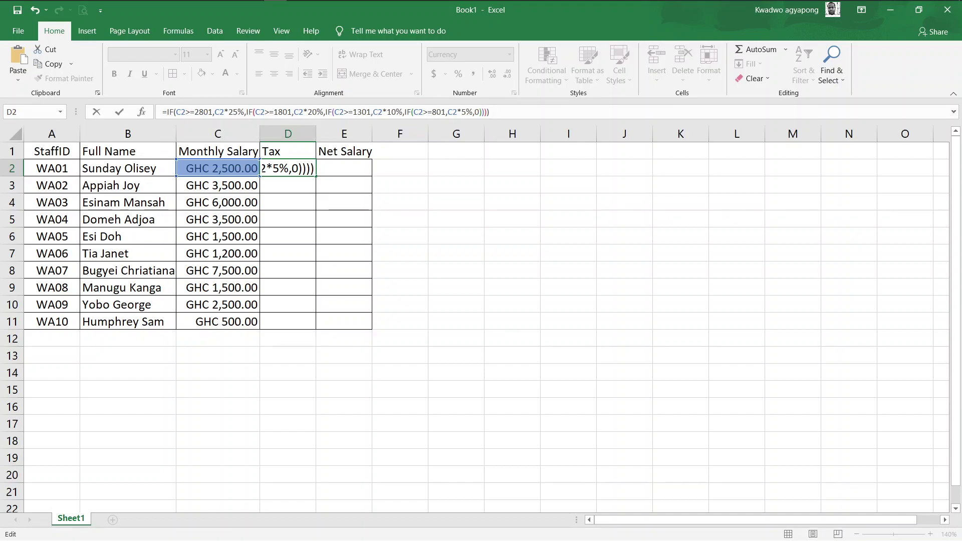
key(Return)
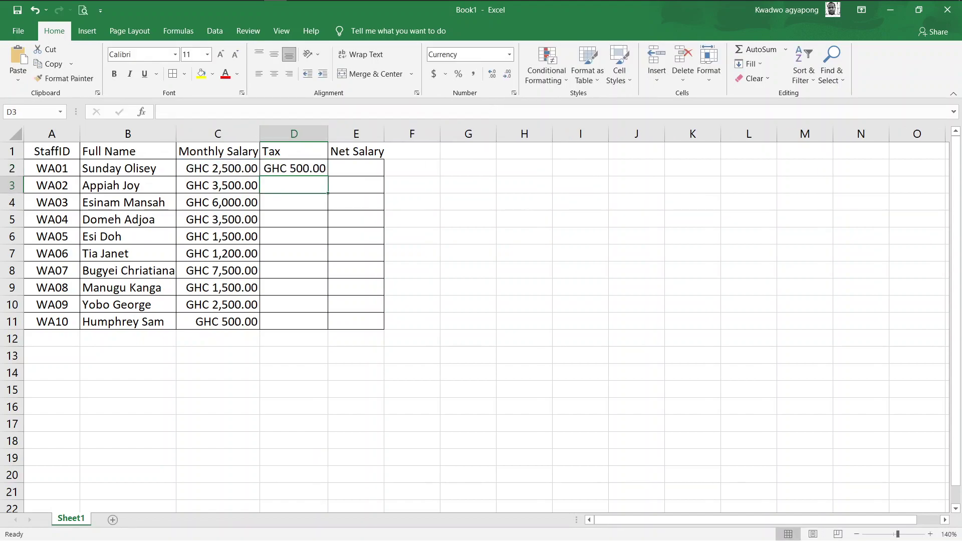
click(312, 170)
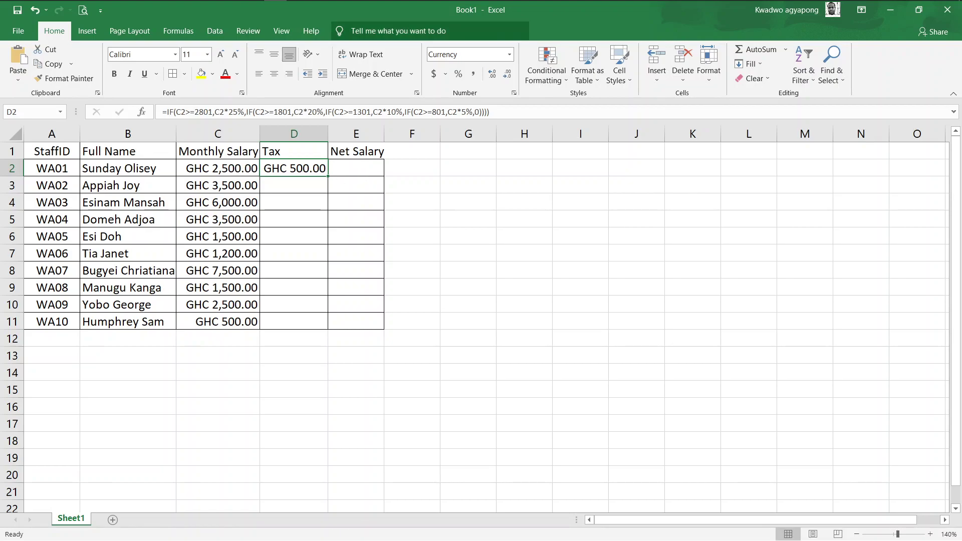
double_click(526, 6)
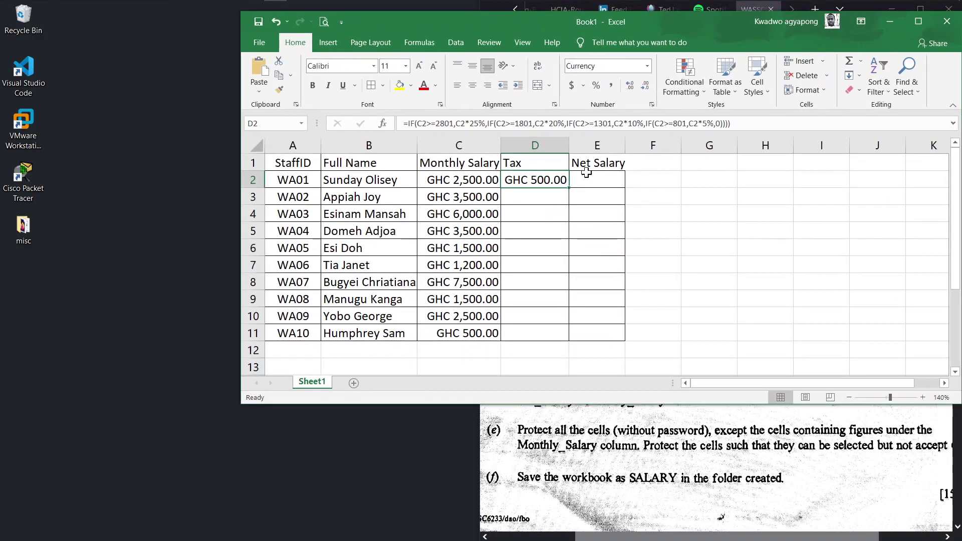
double_click(563, 23)
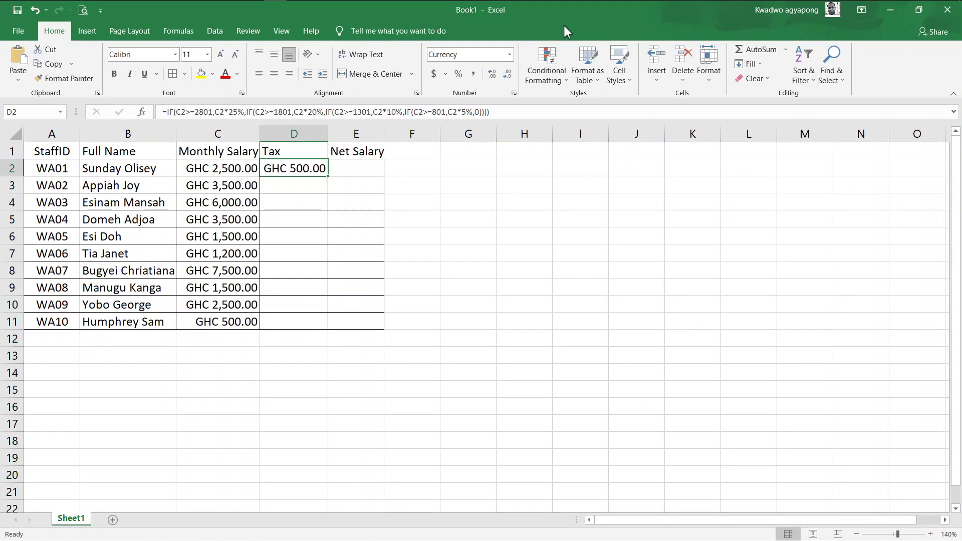
key(super+Tab)
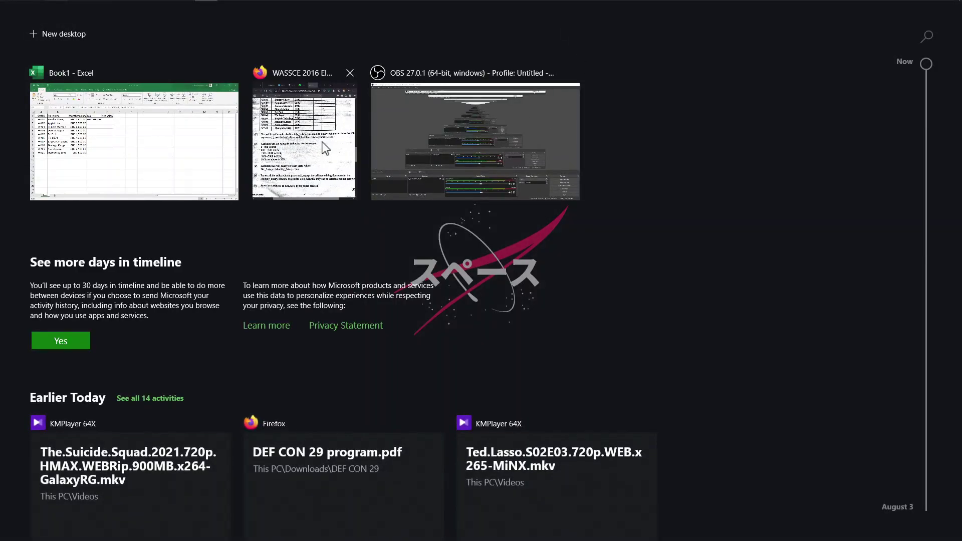
click(304, 140)
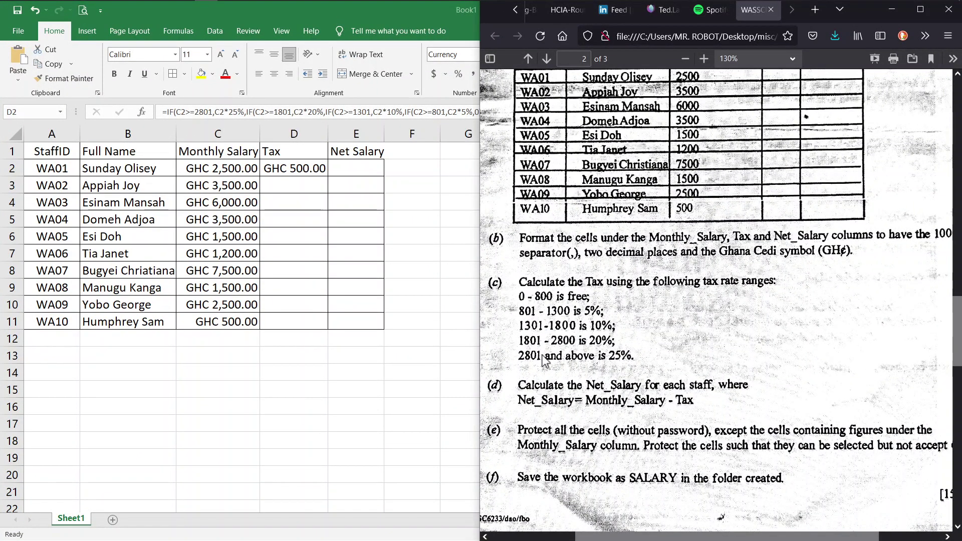
click(303, 176)
key(super+Up)
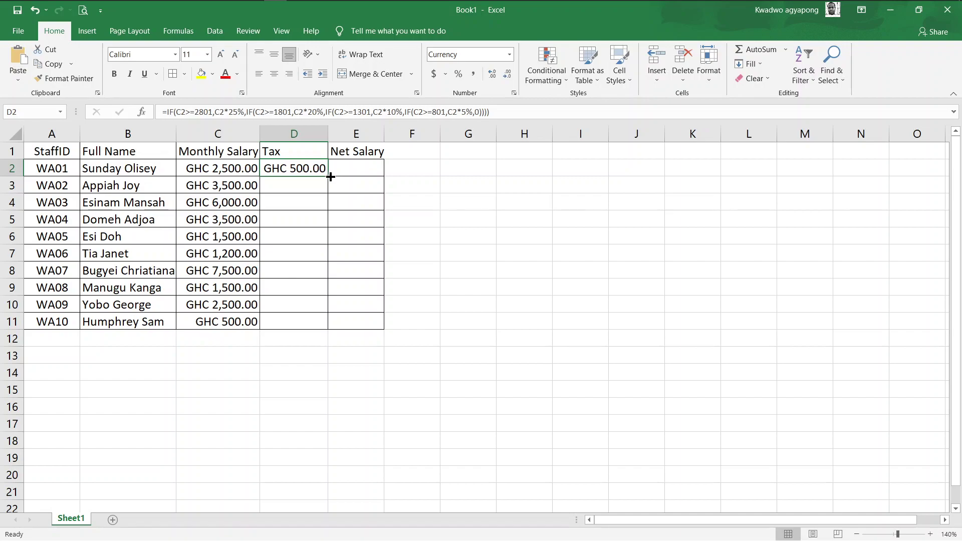
Fill the tax formula down D2:D11 and autofit column D
double_click(328, 178)
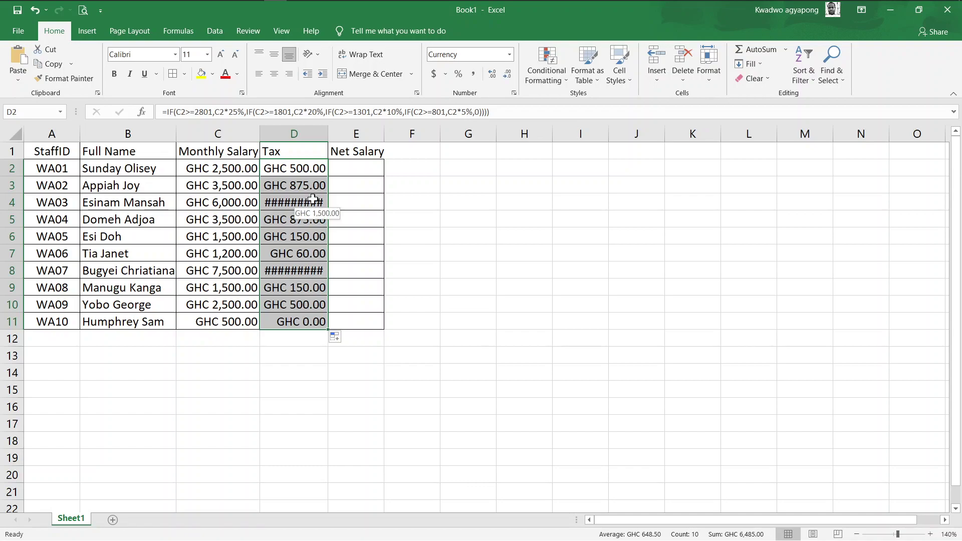
double_click(327, 133)
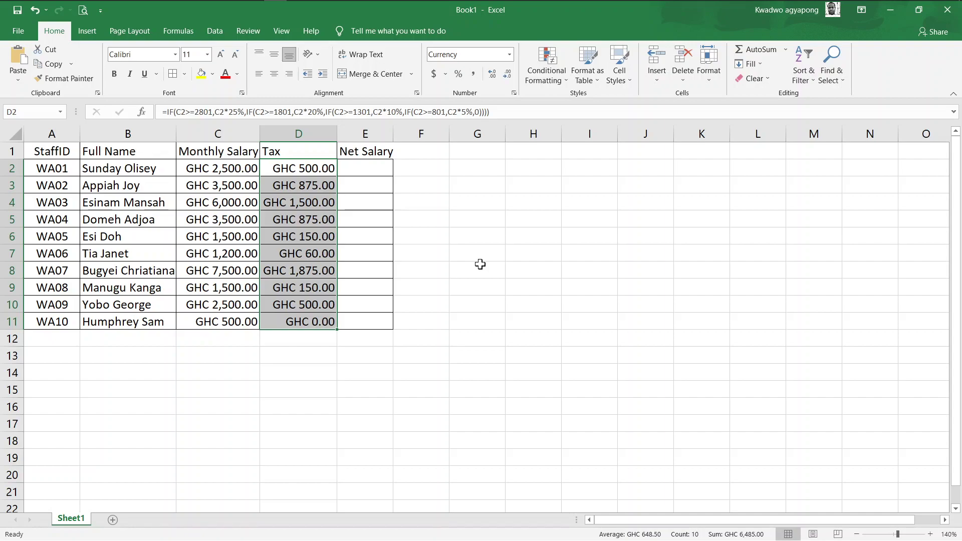
click(645, 260)
Show the sheet beside the exam PDF, then maximize Excel again
key(super+Tab)
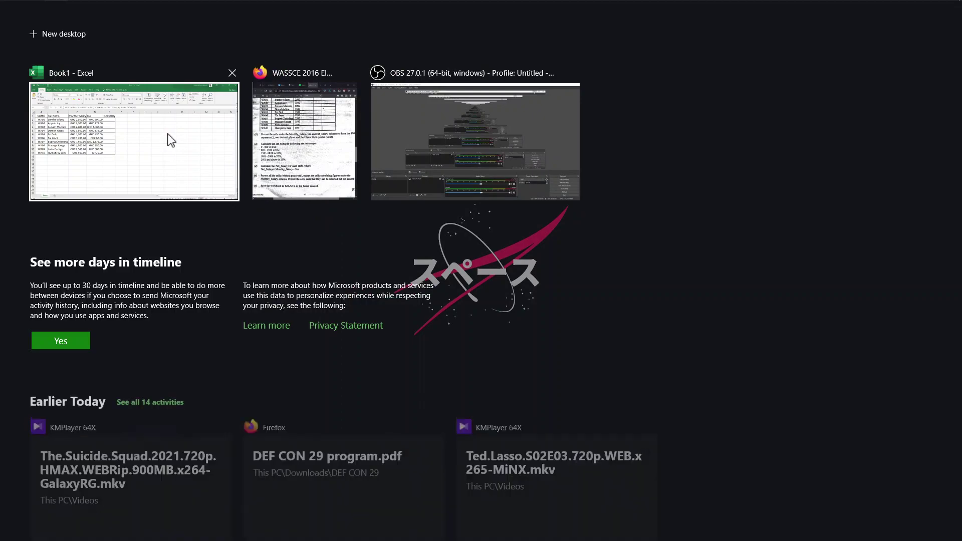
click(305, 141)
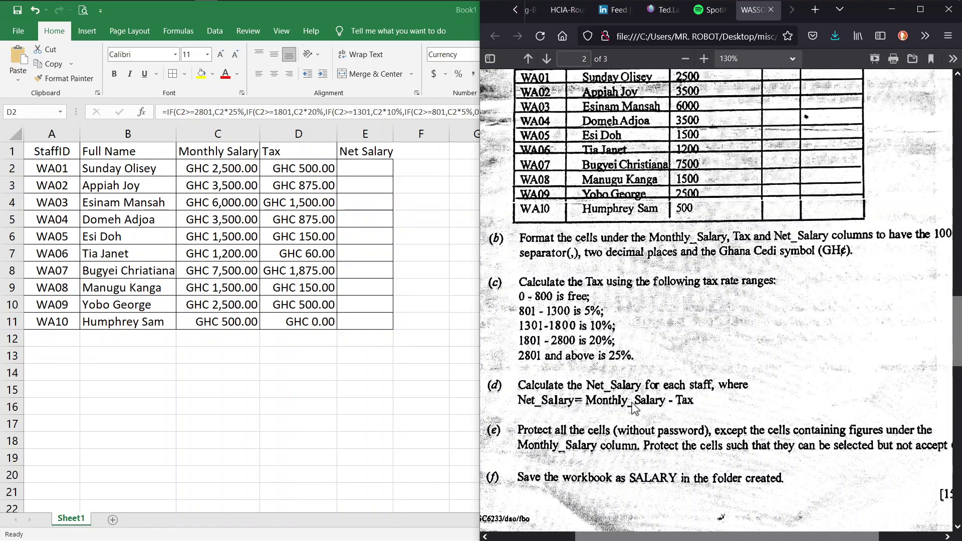
key(super+Up)
key(ctrl+shift+Down)
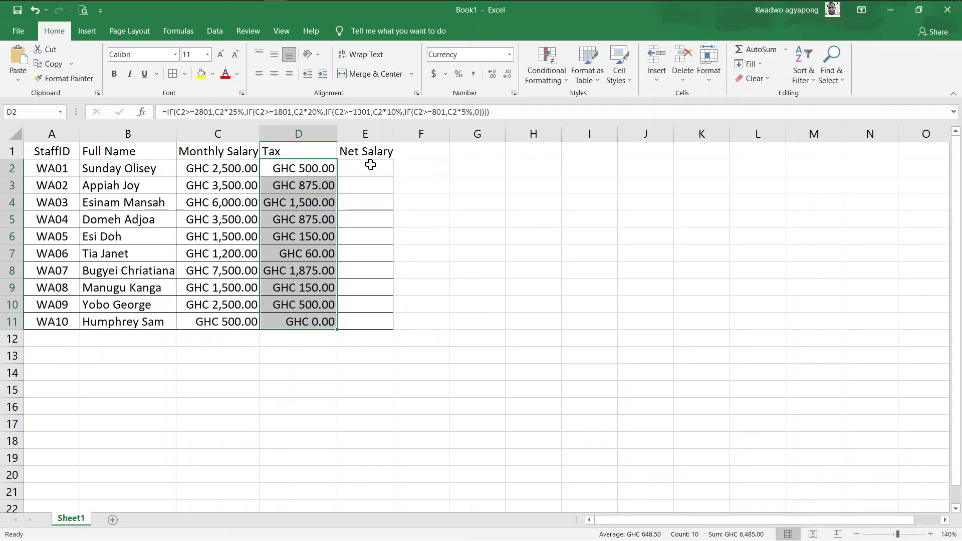
Enter =C2-D2 in the Net Salary cell E2
click(370, 165)
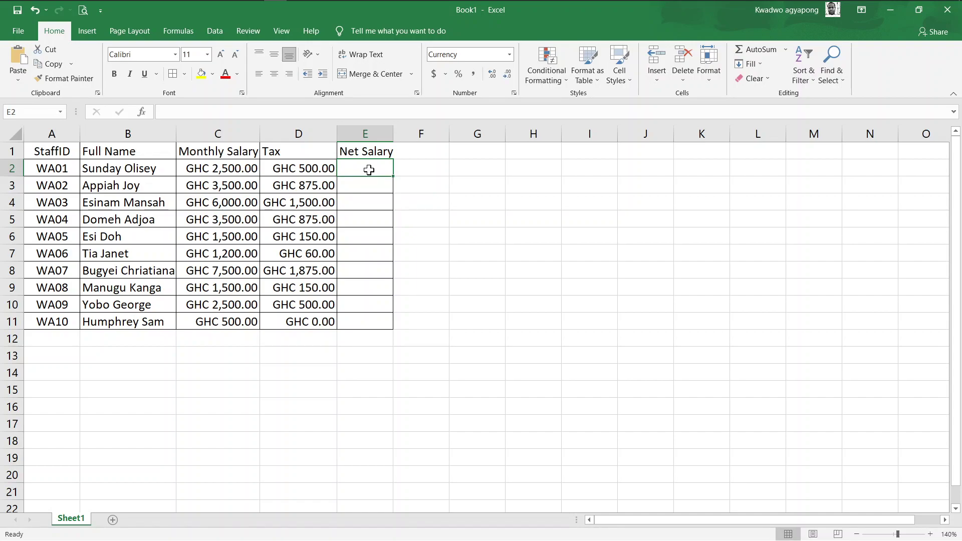
text(=)
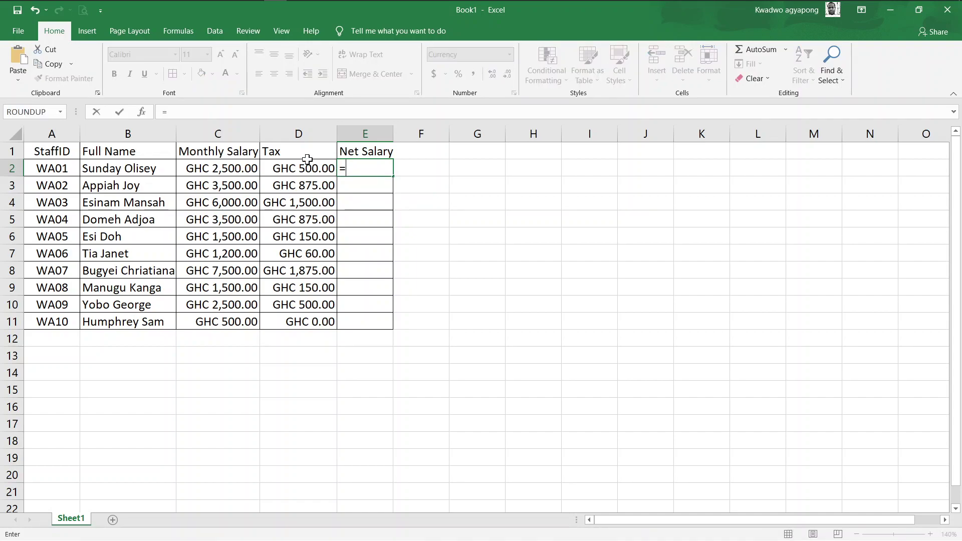
click(233, 169)
text(-)
click(290, 171)
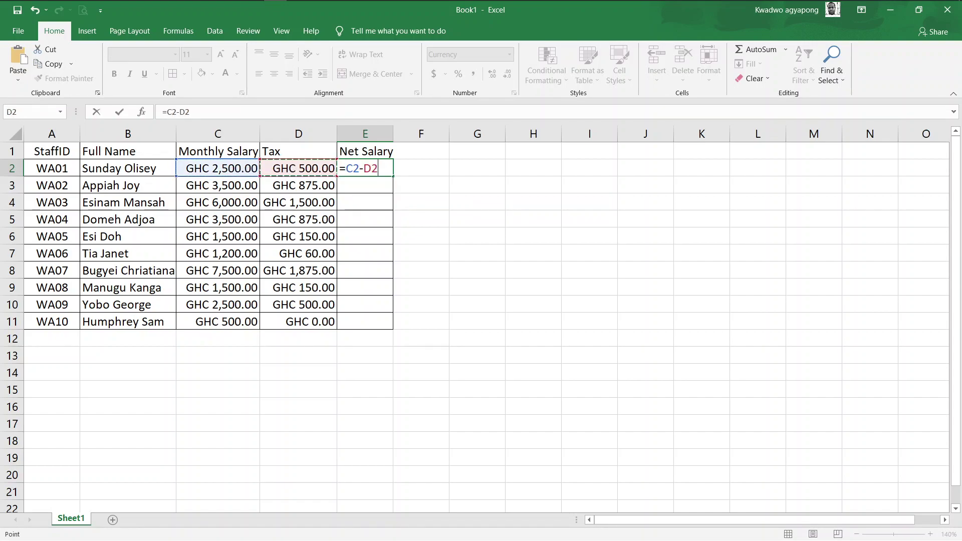
key(Return)
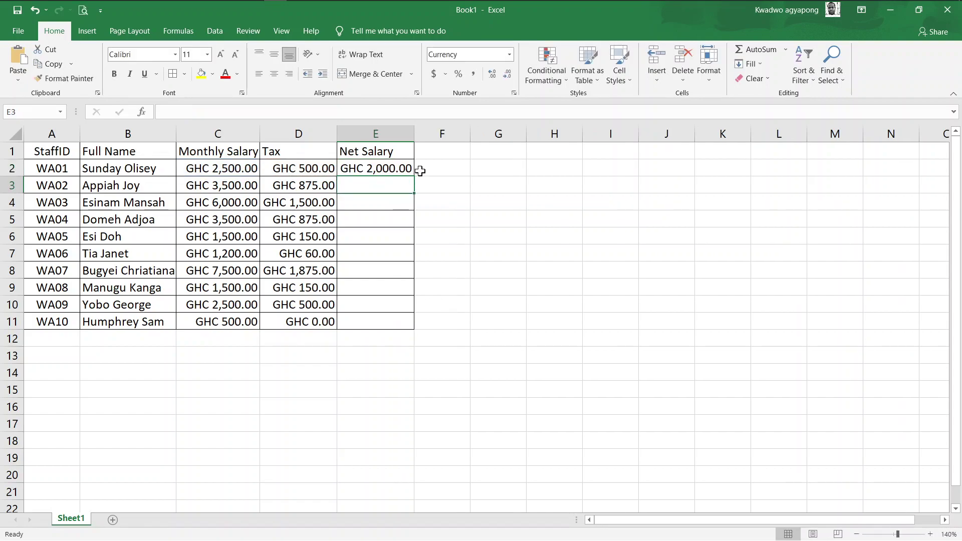
Copy the net salary formula down to E11, from GHC 2,000.00 to GHC 500.00
click(405, 169)
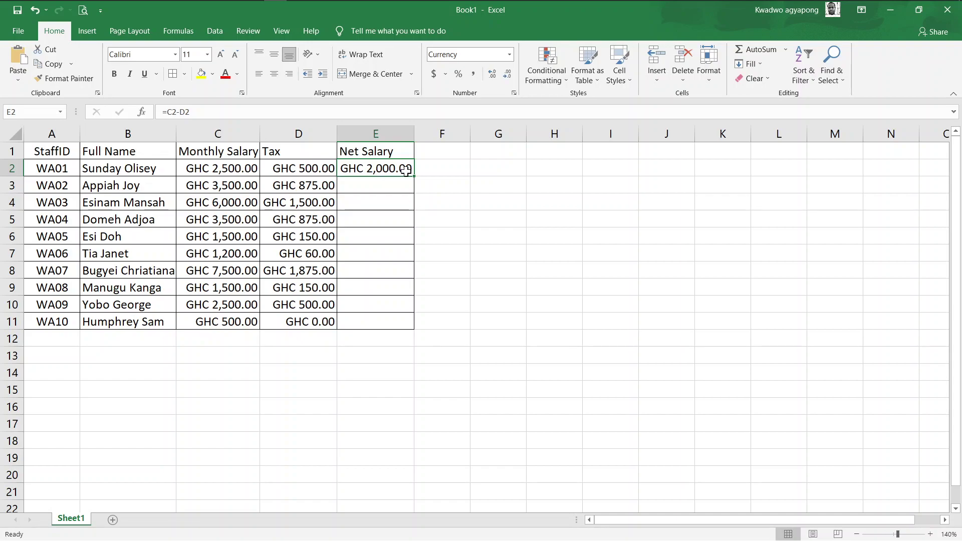
drag(415, 177, 414, 325)
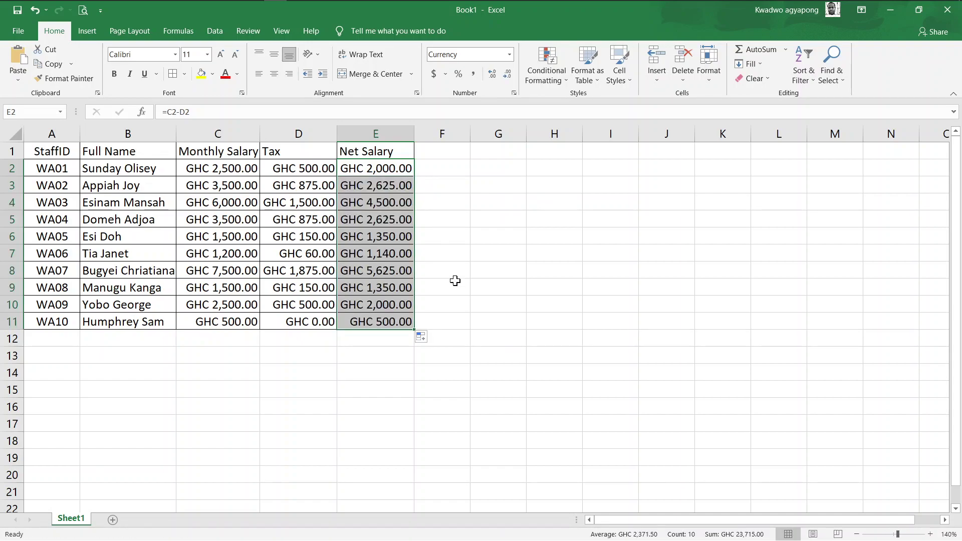
click(455, 281)
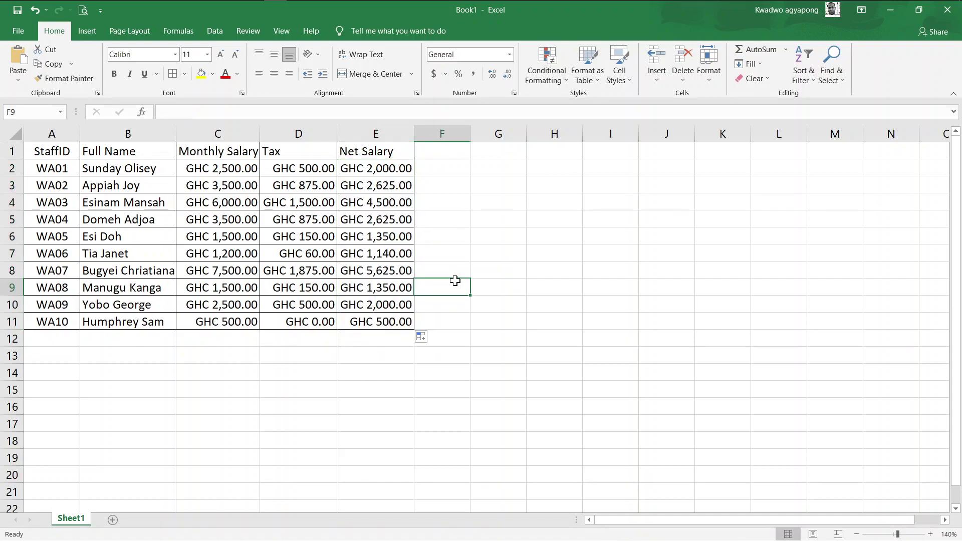
key(super+Tab)
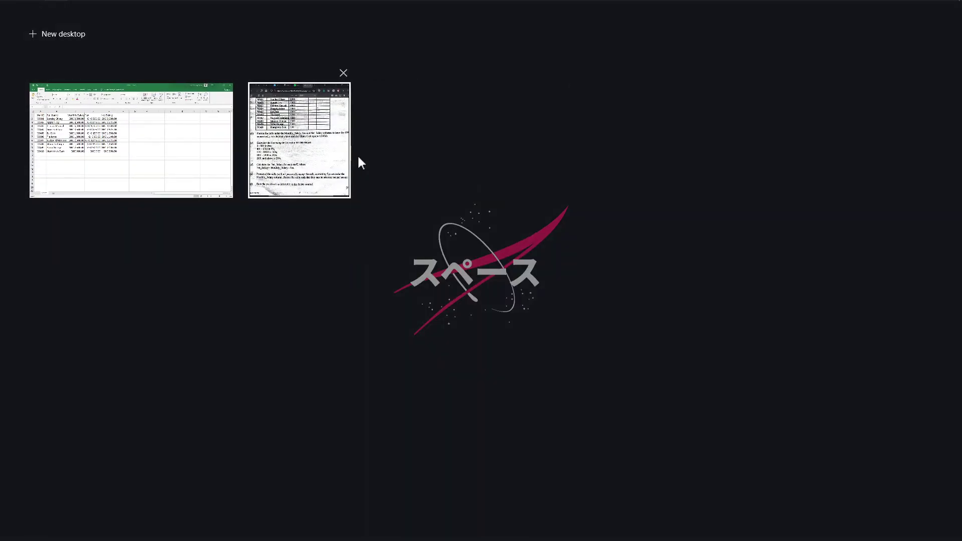
click(276, 146)
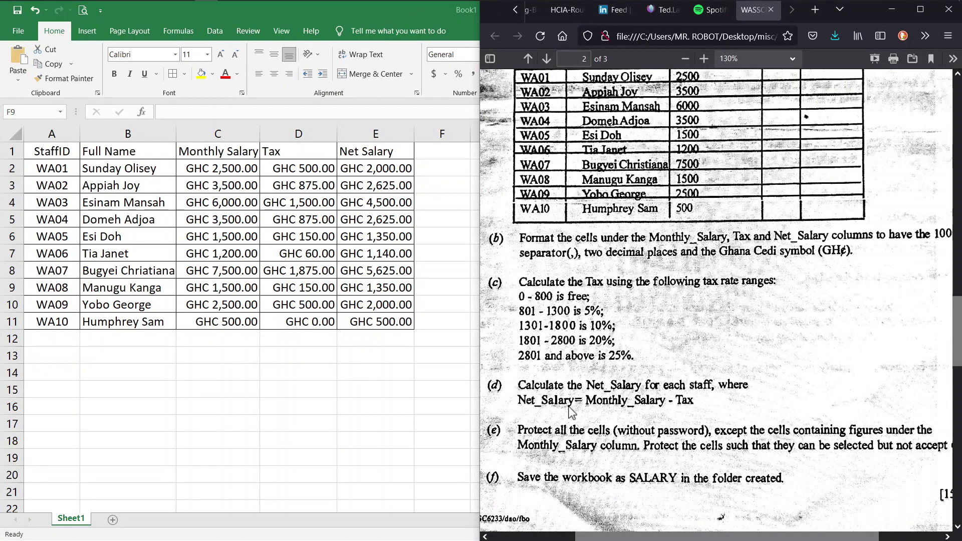
scroll(571, 408, down, 2)
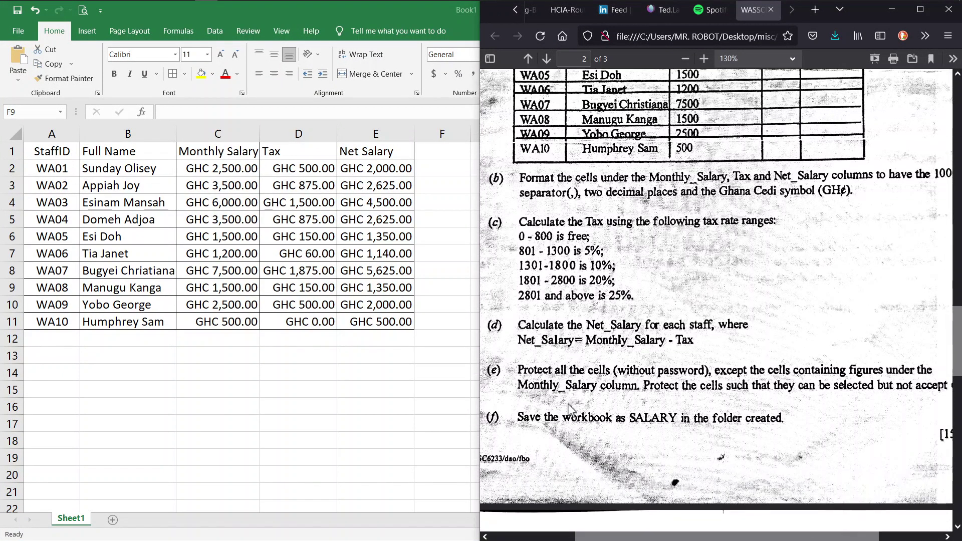
scroll(621, 395, right, 1)
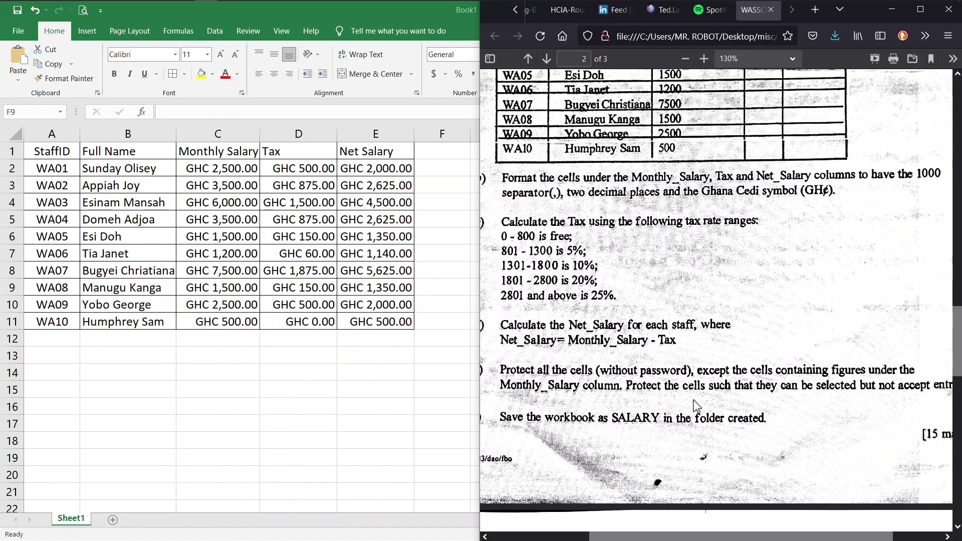
scroll(696, 404, right, 3)
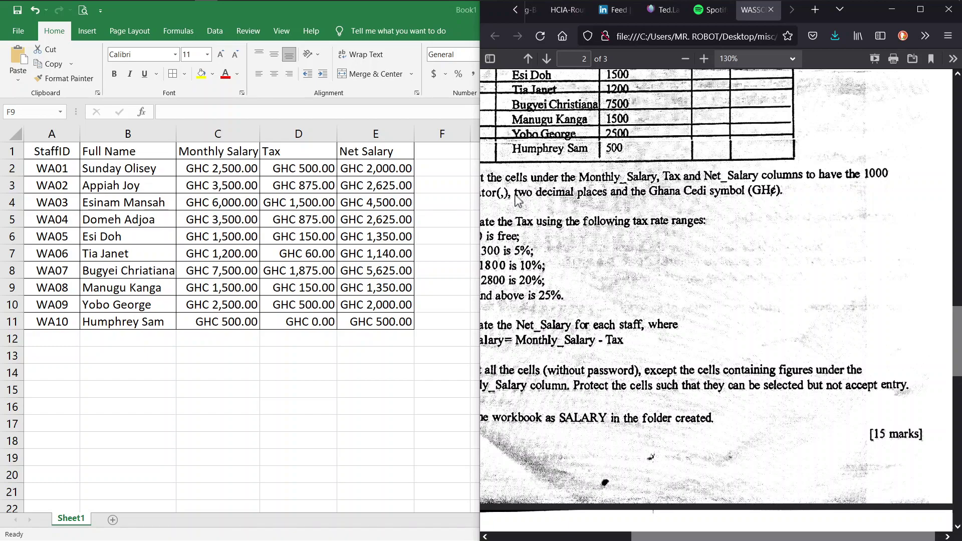
scroll(651, 237, left, 3)
scroll(651, 237, left, 2)
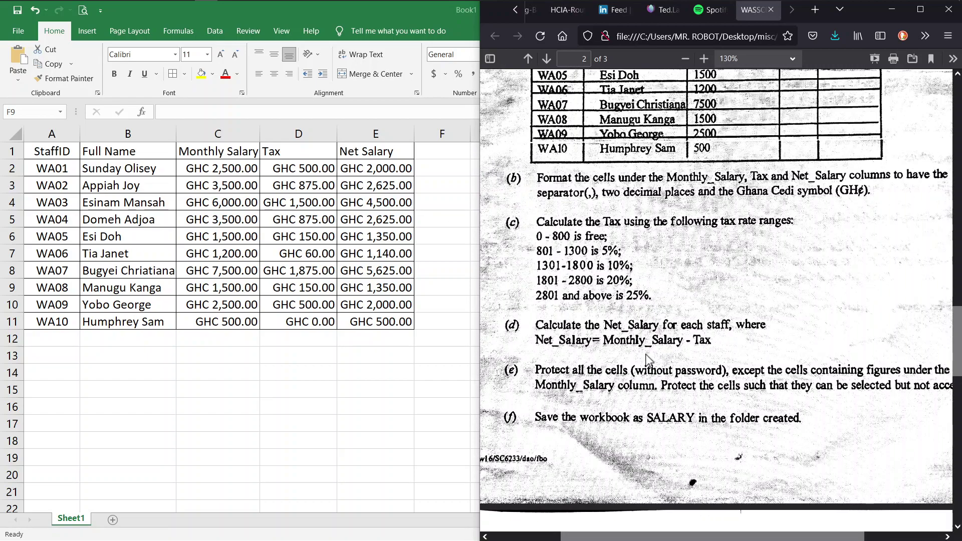
double_click(389, 7)
double_click(389, 7)
double_click(404, 20)
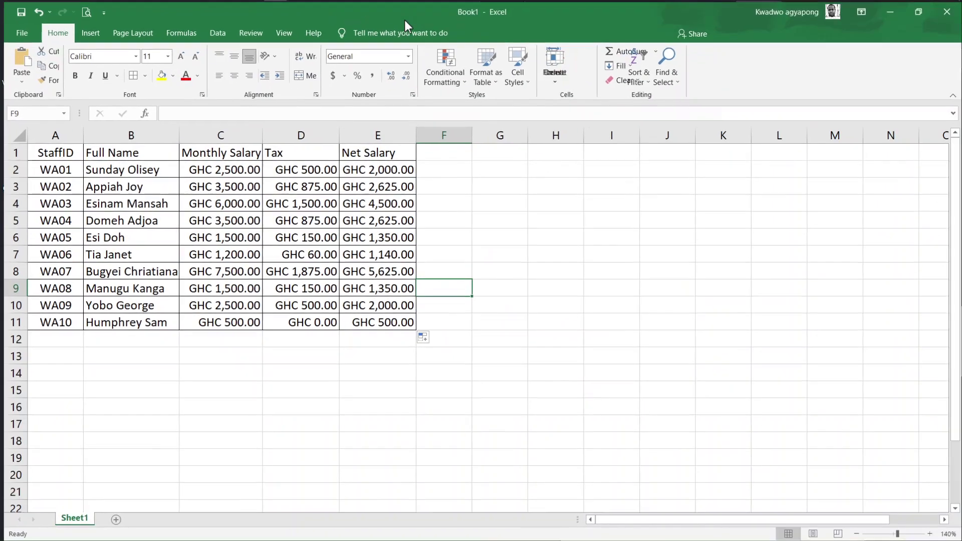
Select the staff table A1:E11
click(16, 133)
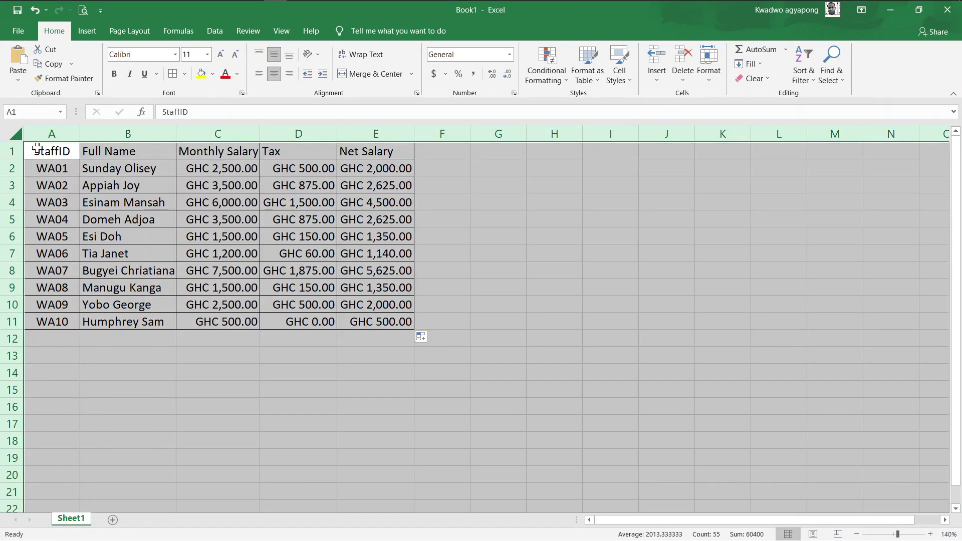
click(37, 150)
key(ctrl+shift+Right)
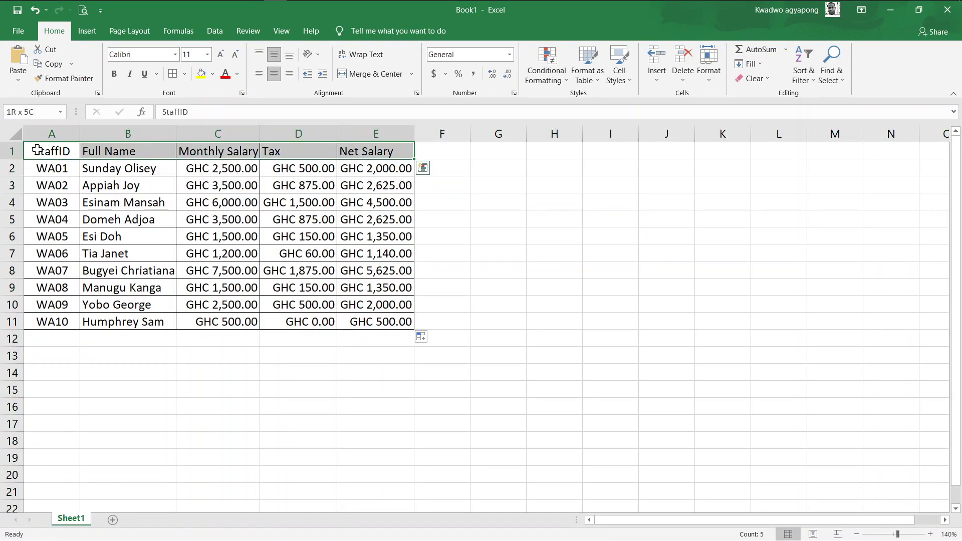
key(ctrl+shift+Down)
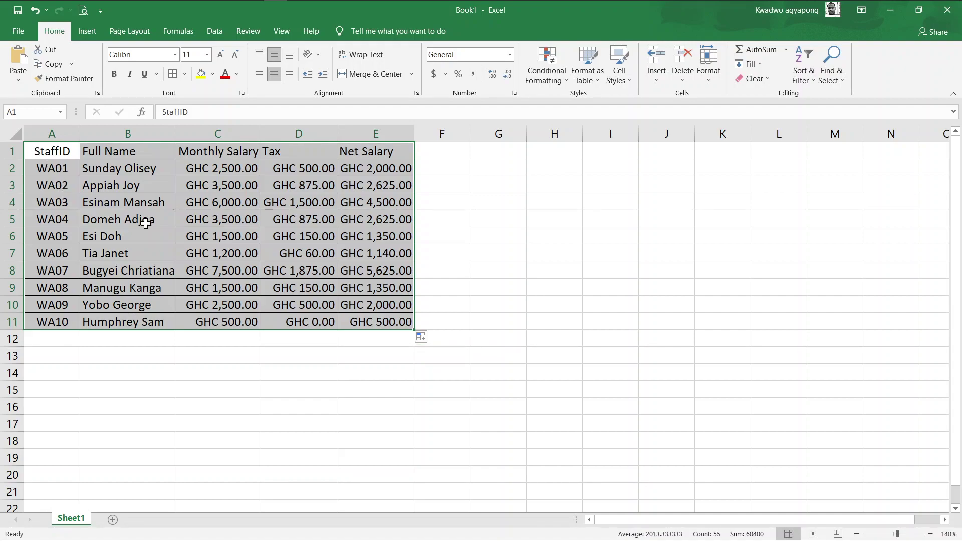
Uncheck Locked on the Format Cells Protection tab and confirm with OK
right_click(150, 228)
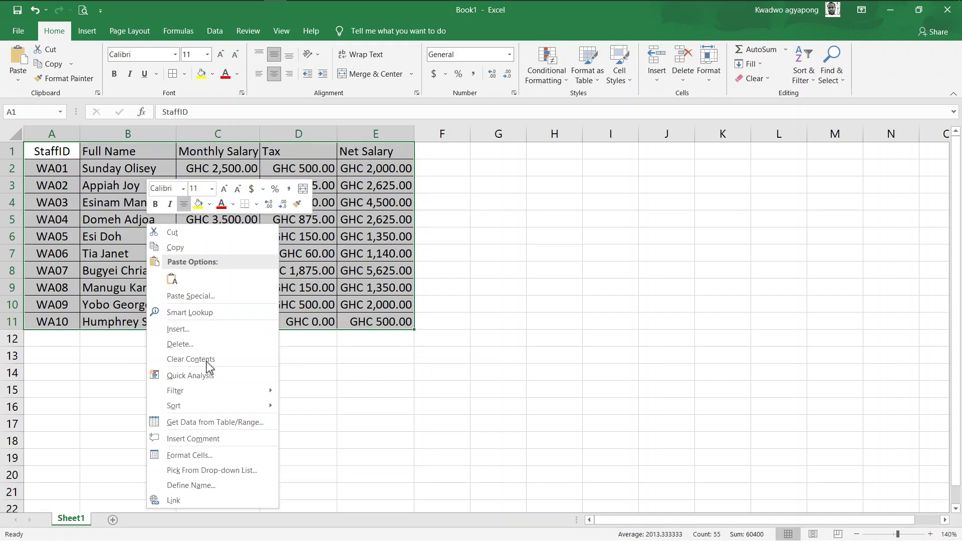
click(212, 454)
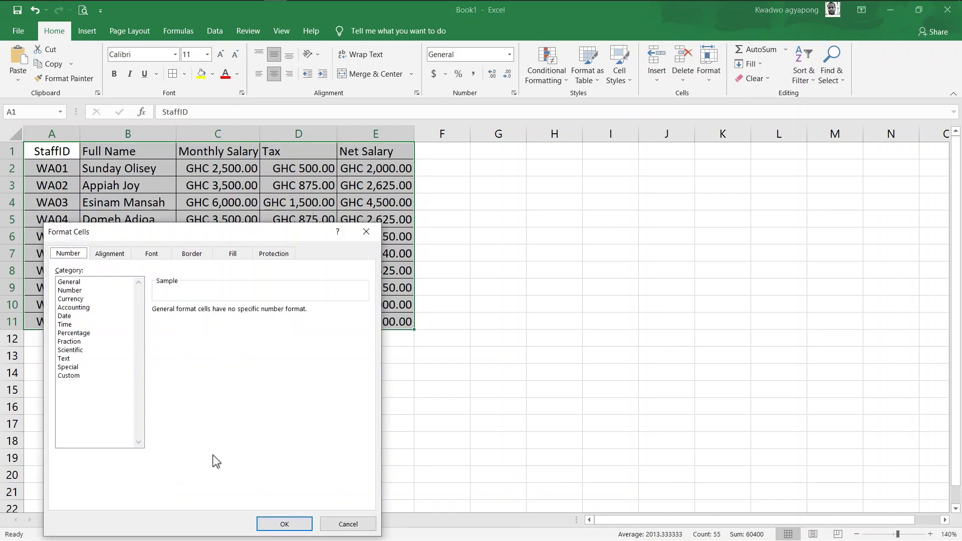
drag(176, 235, 201, 187)
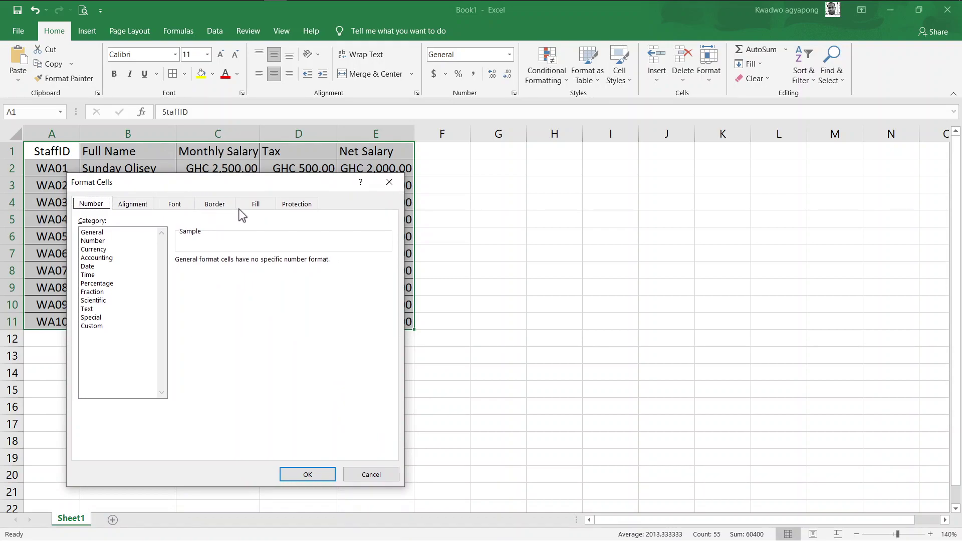
click(296, 208)
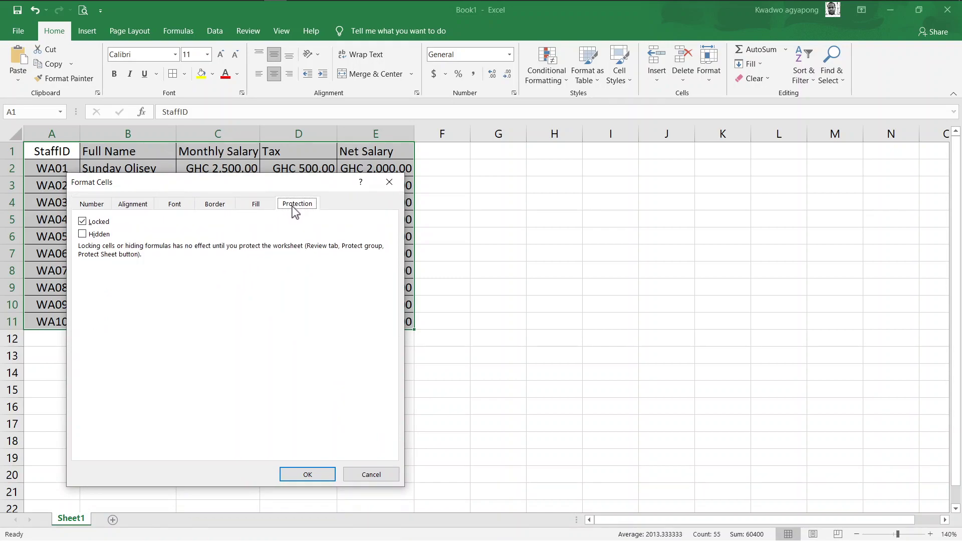
click(83, 223)
click(307, 474)
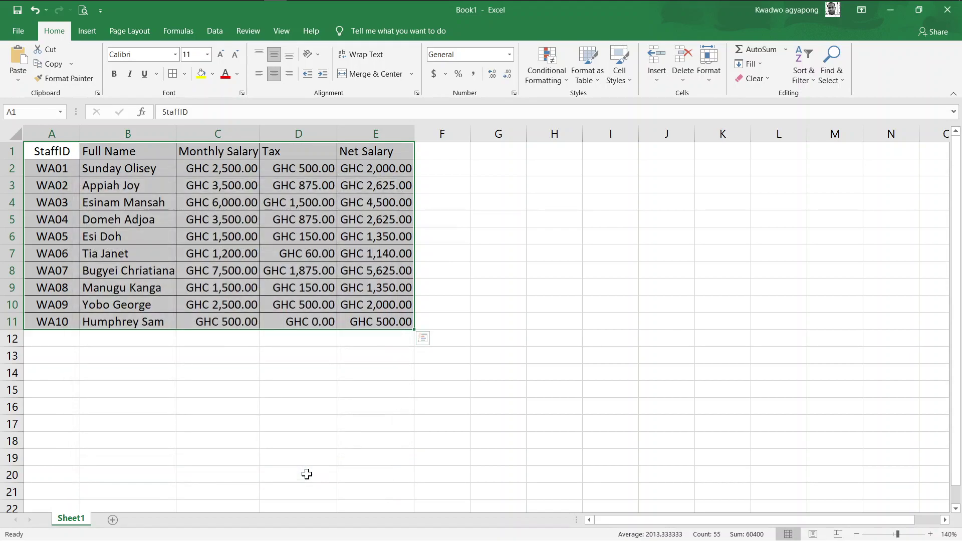
Clear the Locked option in Format Cells for the Monthly Salary range C1:C11
click(210, 152)
key(ctrl+shift+Down)
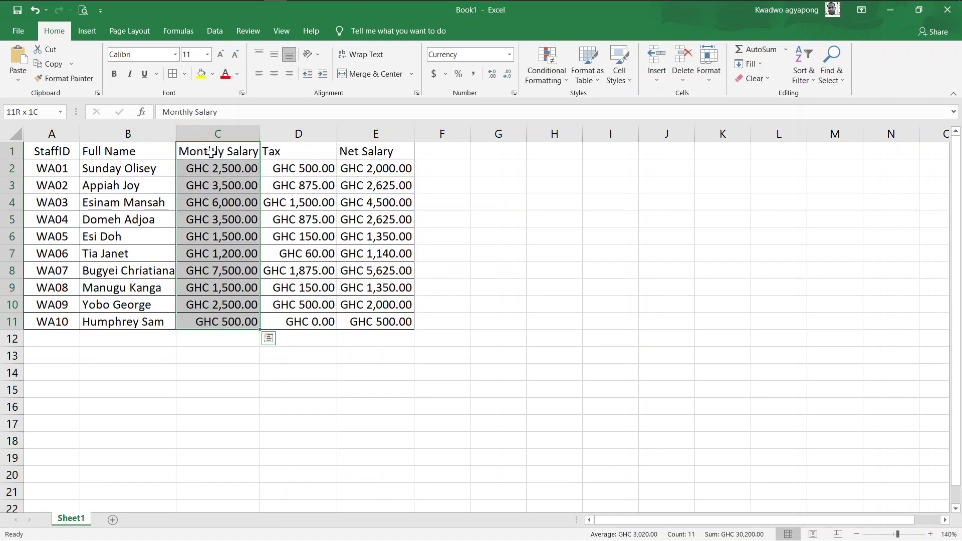
right_click(212, 197)
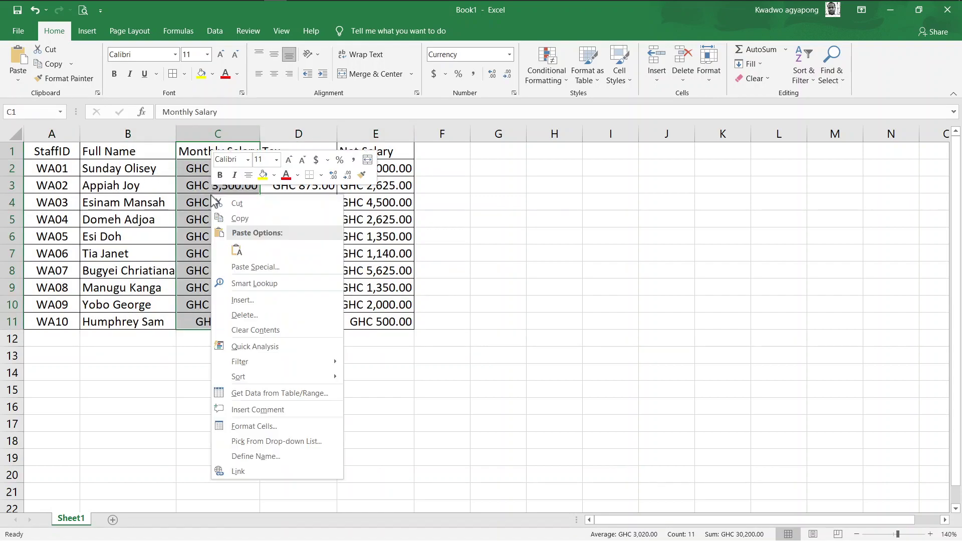
click(254, 427)
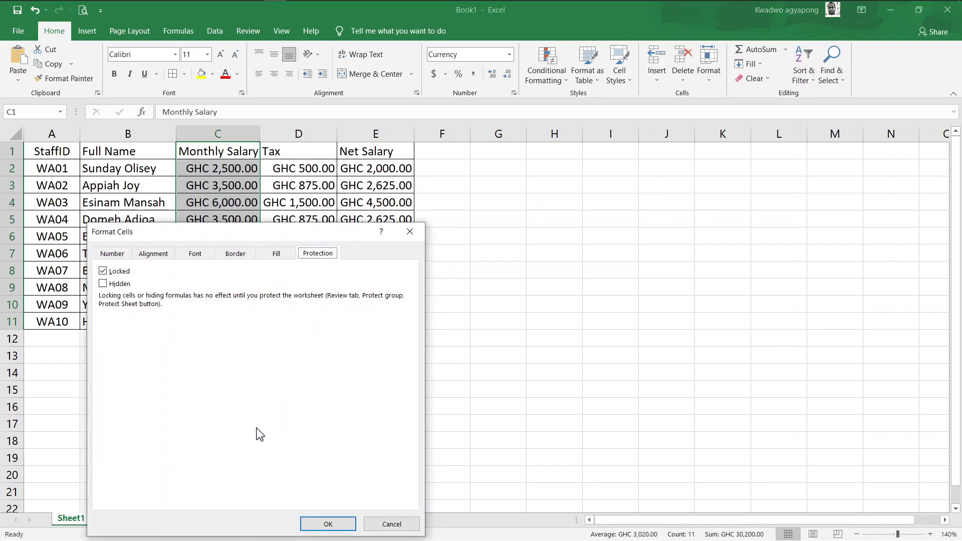
click(102, 271)
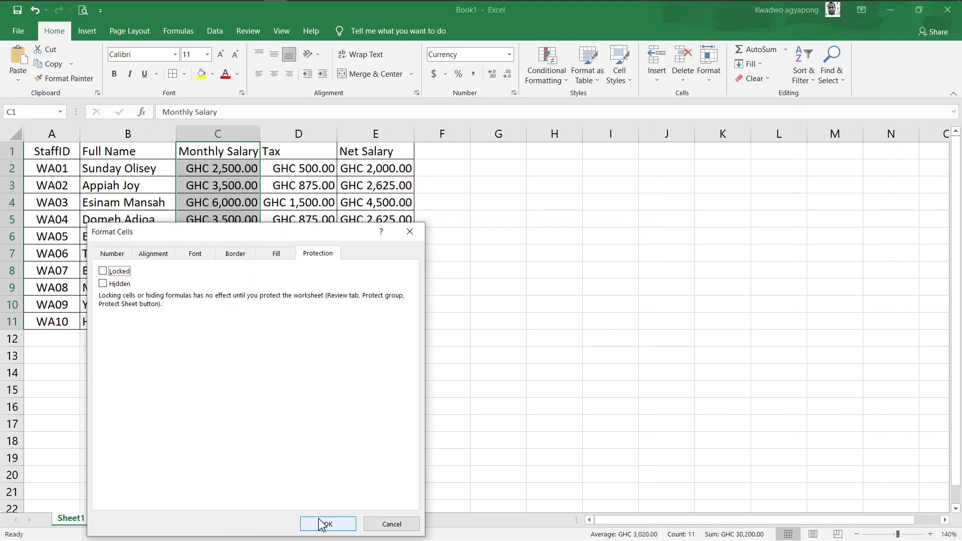
click(321, 525)
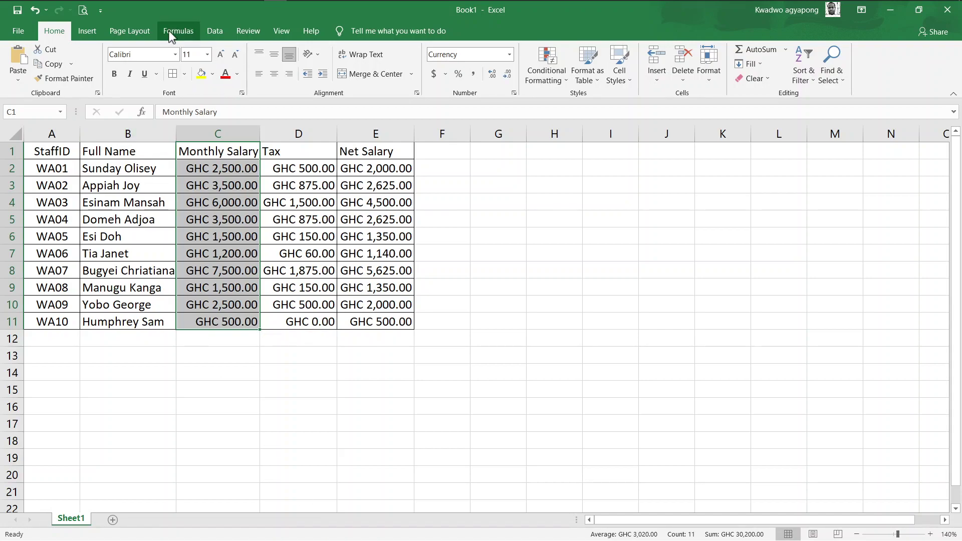
Protect Sheet1 without a password from the Review tab
click(253, 34)
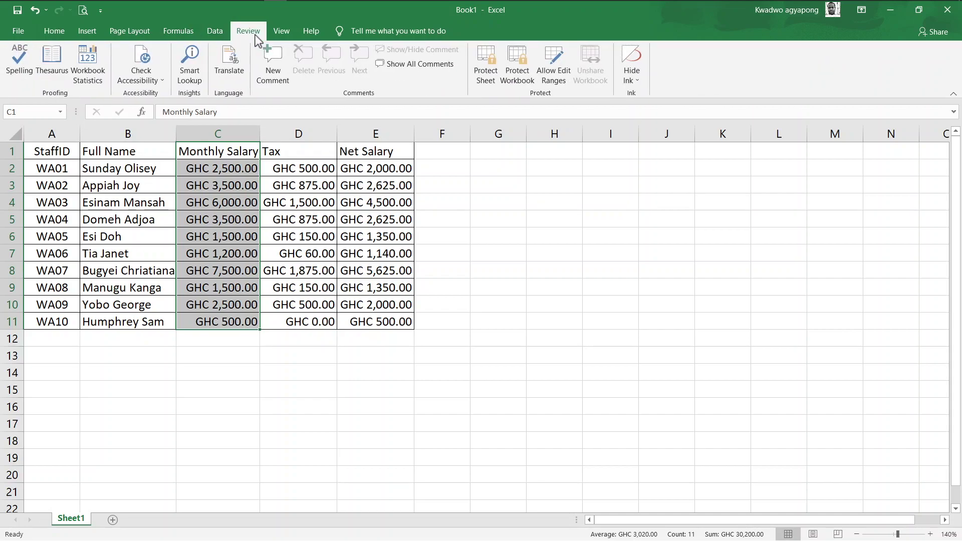
click(485, 75)
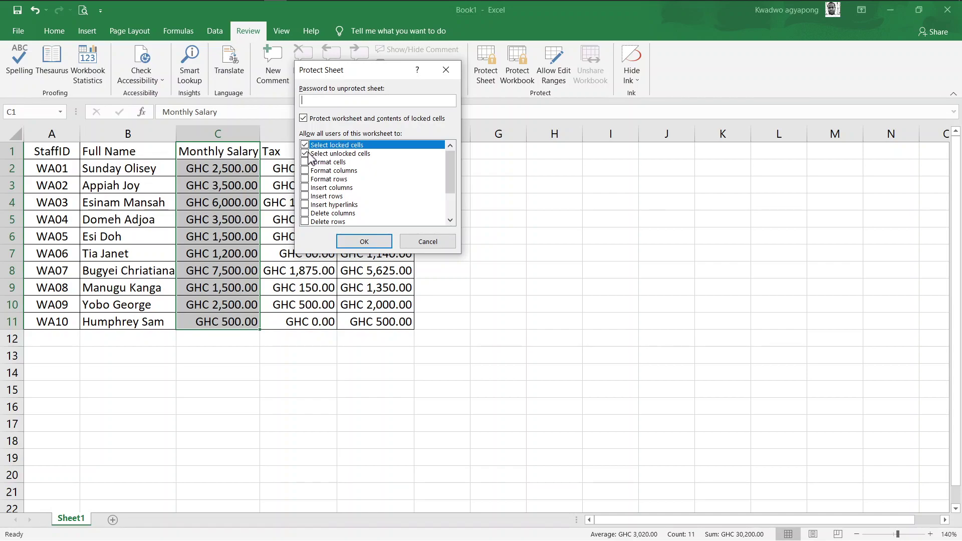
click(361, 242)
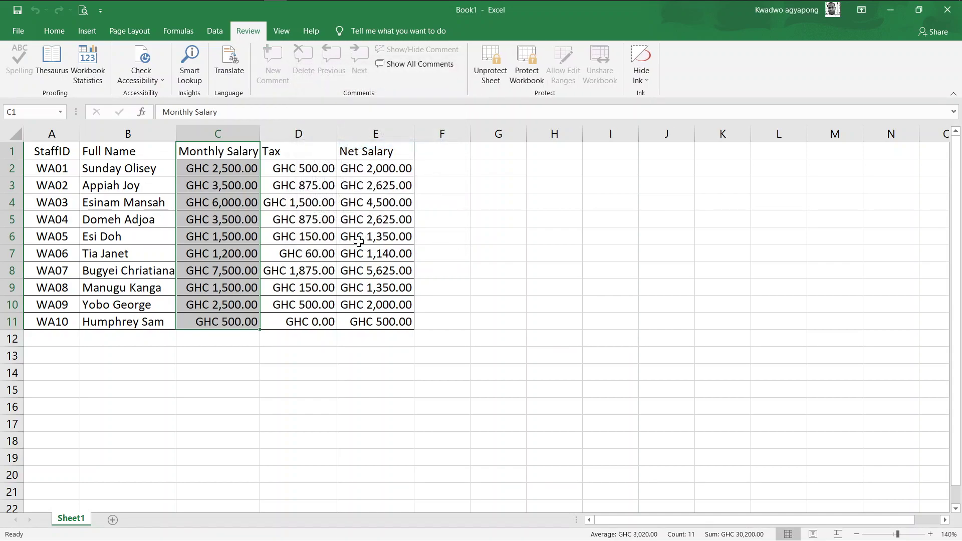
click(466, 304)
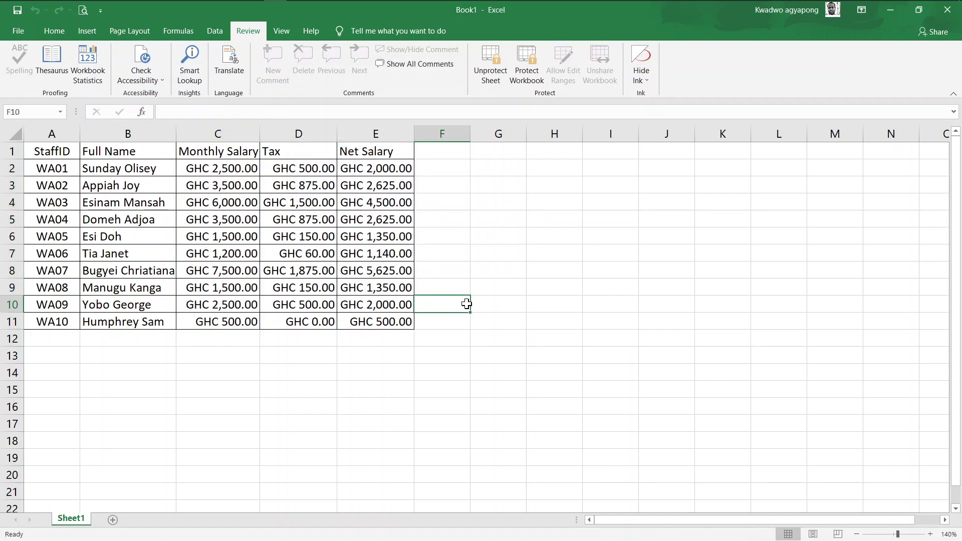
Confirm that editing Net Salary cells E9 and E7 triggers the protected-sheet warning, then select C3
click(494, 365)
click(373, 291)
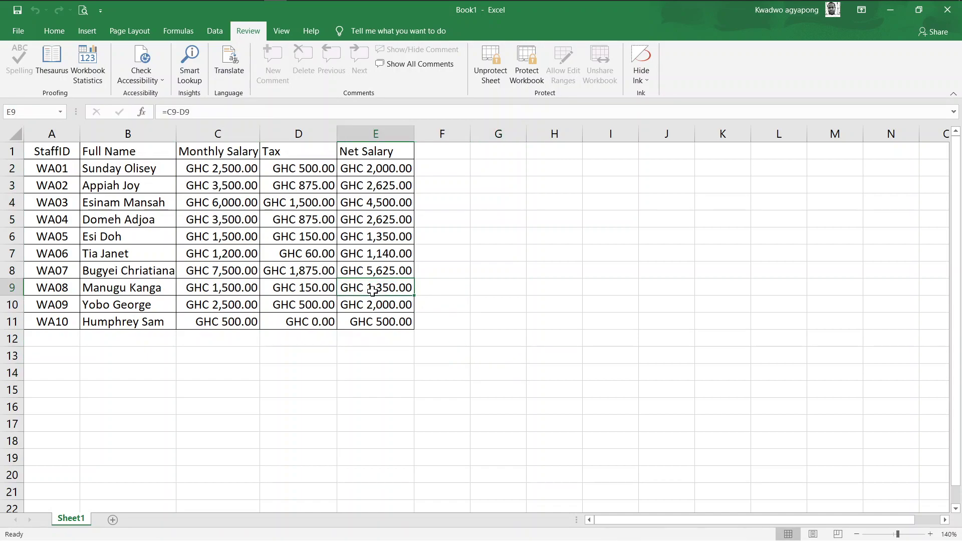
double_click(372, 291)
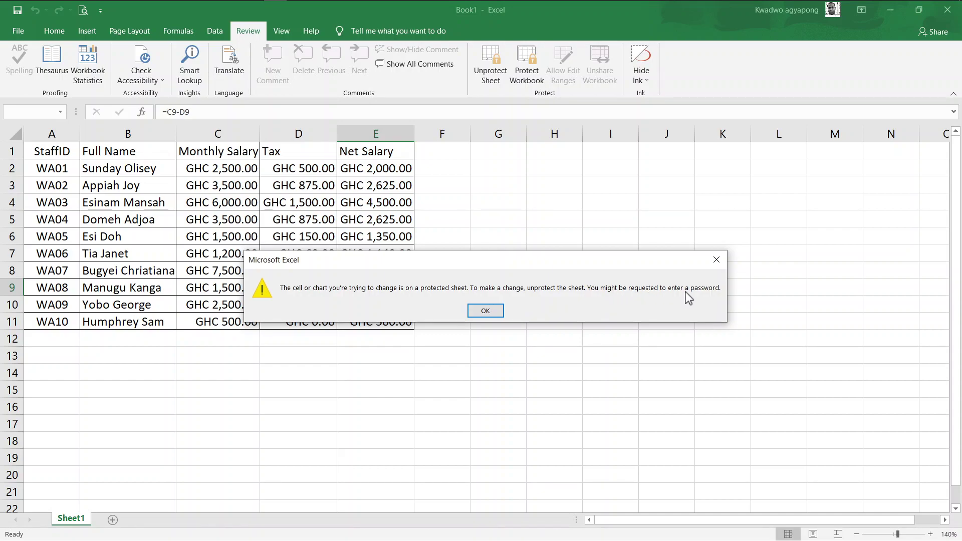
click(490, 310)
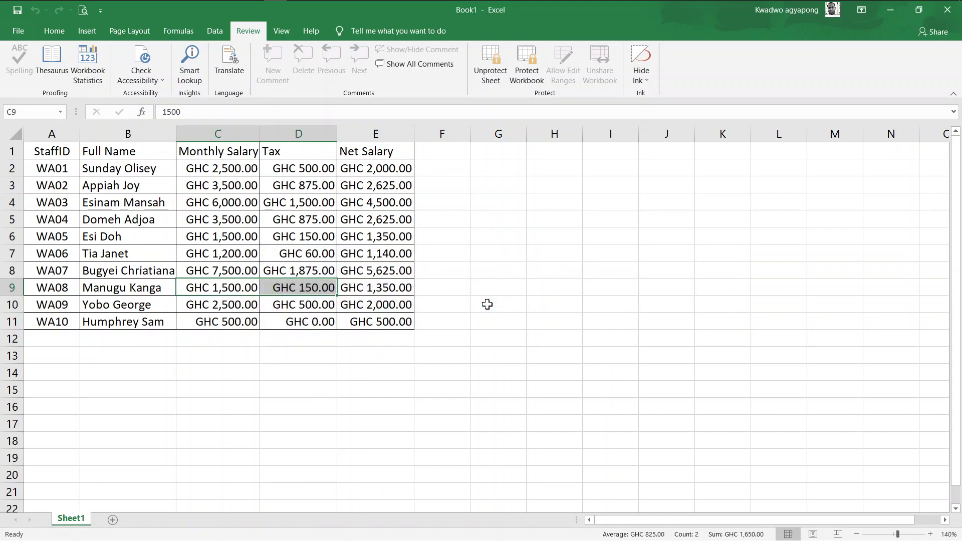
click(384, 247)
double_click(384, 247)
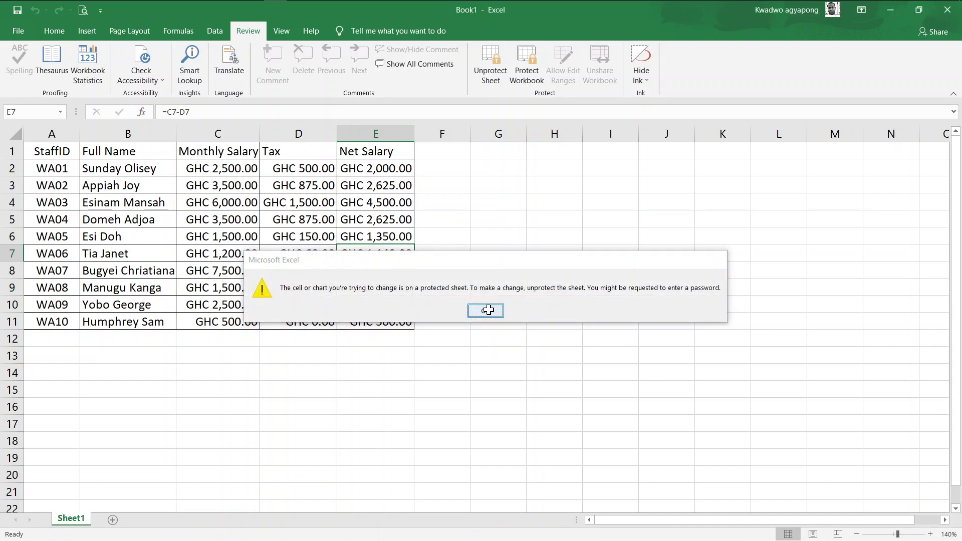
click(484, 313)
click(232, 196)
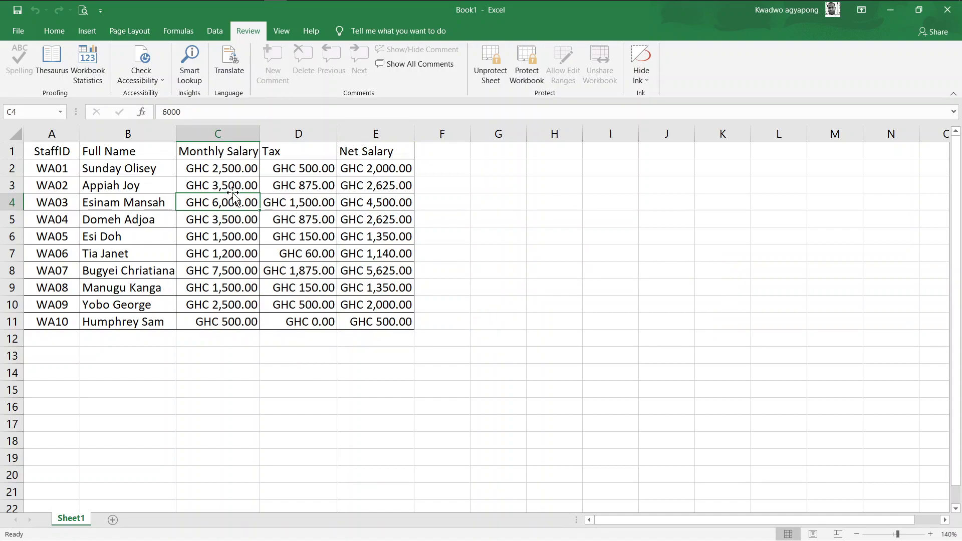
click(228, 186)
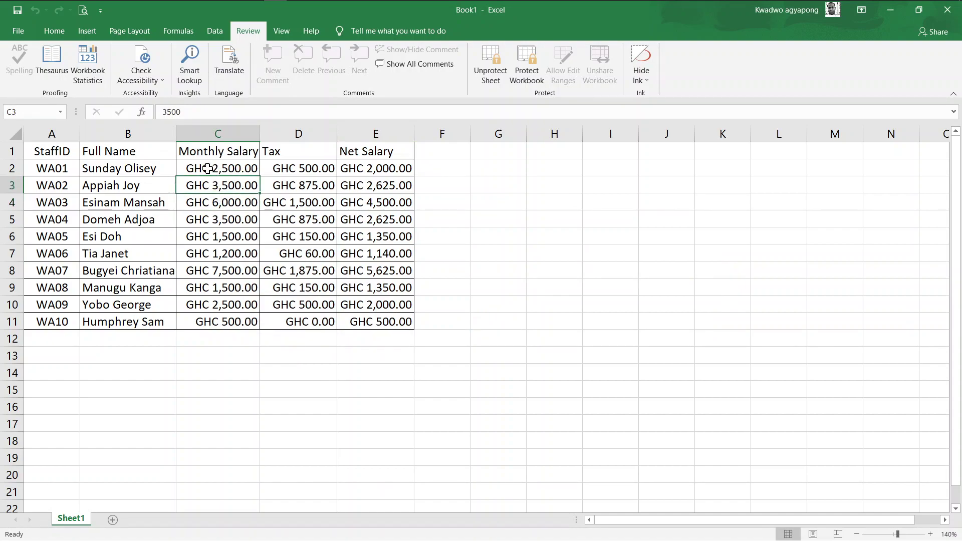
Test editing WA01's salary in C2 (200, then back to 2,500) and cancel a stray entry in C5
click(207, 169)
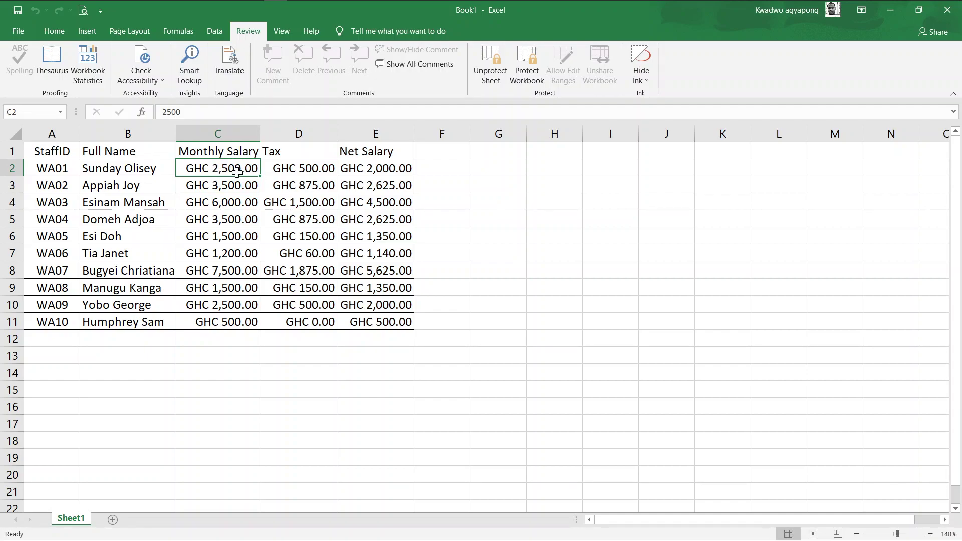
text(200)
key(Return)
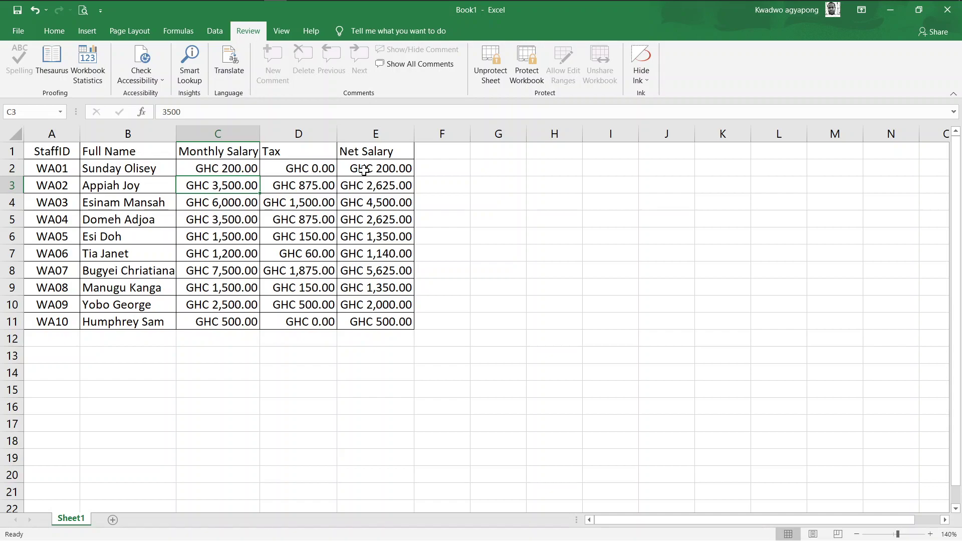
click(232, 162)
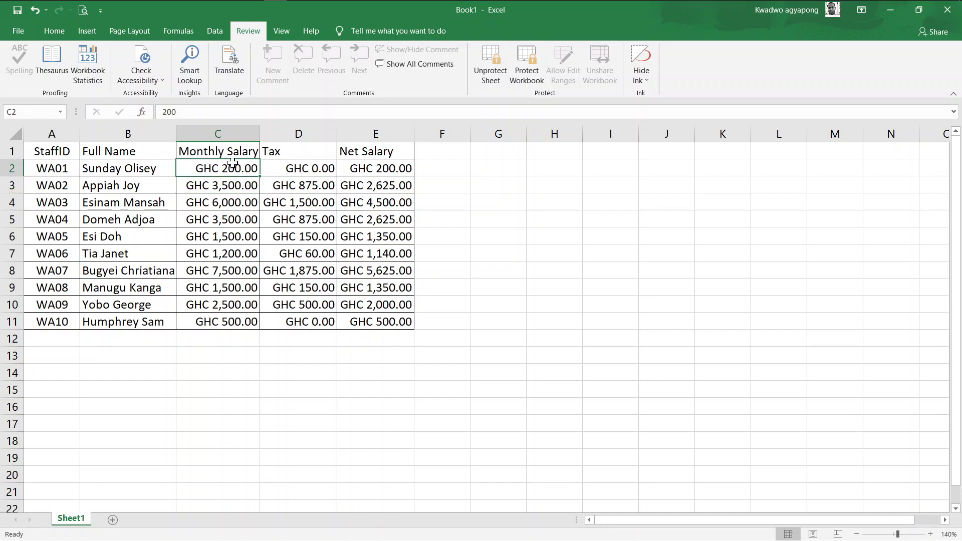
text(2,500)
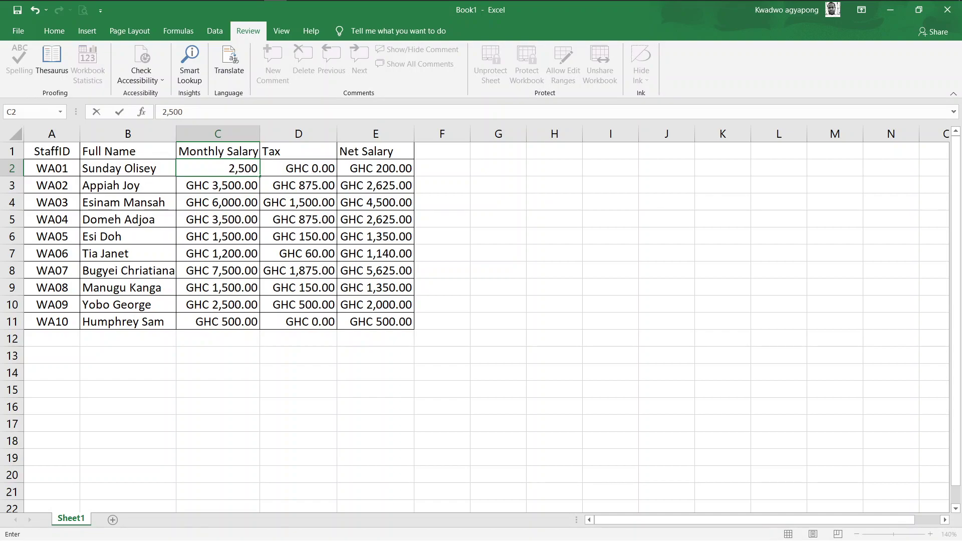
key(Return)
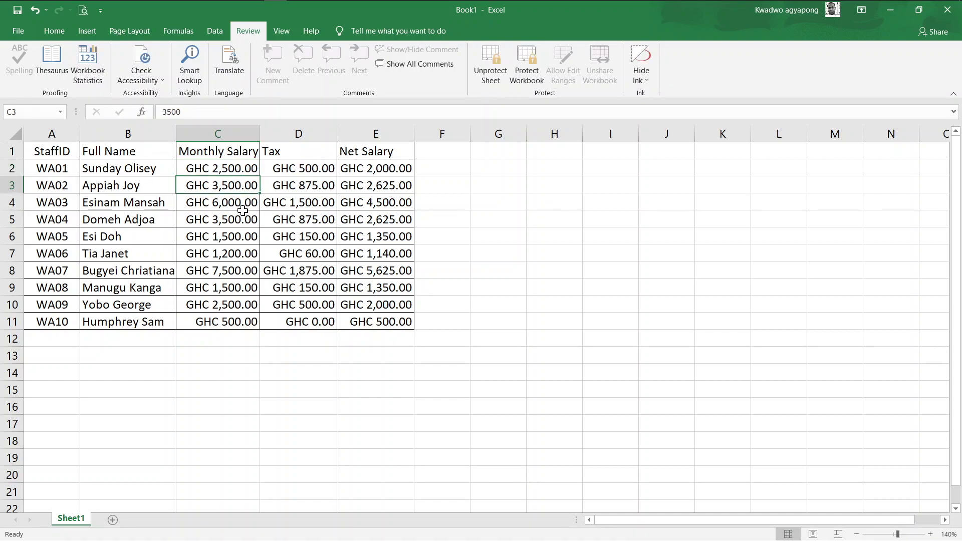
click(243, 219)
text(dn)
key(BackSpace)
key(BackSpace)
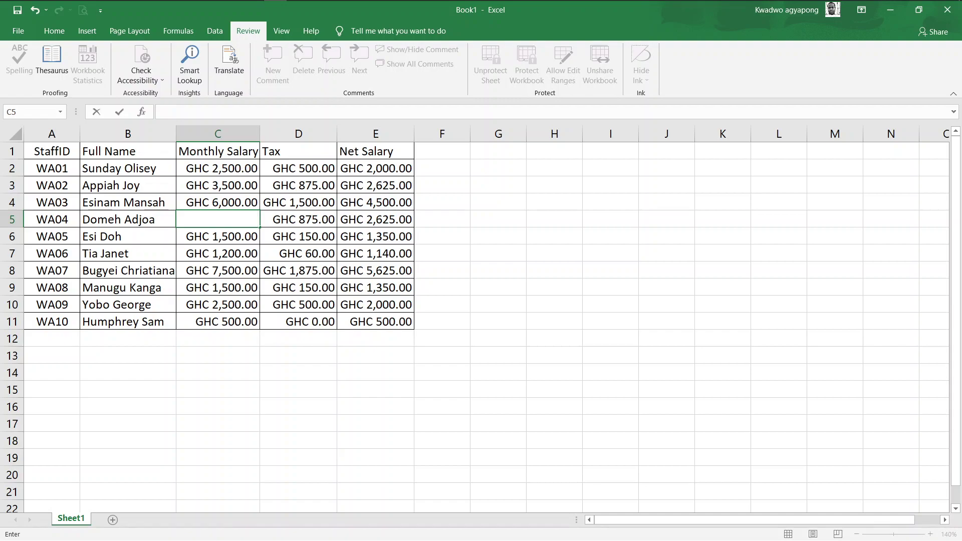
key(Escape)
Enter 7000 as WA07's salary in C8 and 7,500 in C9, then check the recalculated tax
click(232, 264)
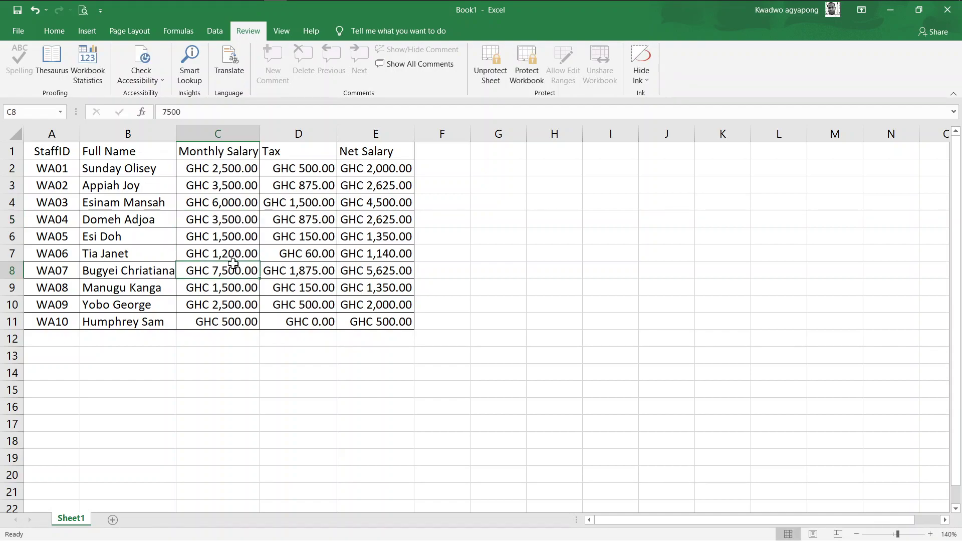
text(7000)
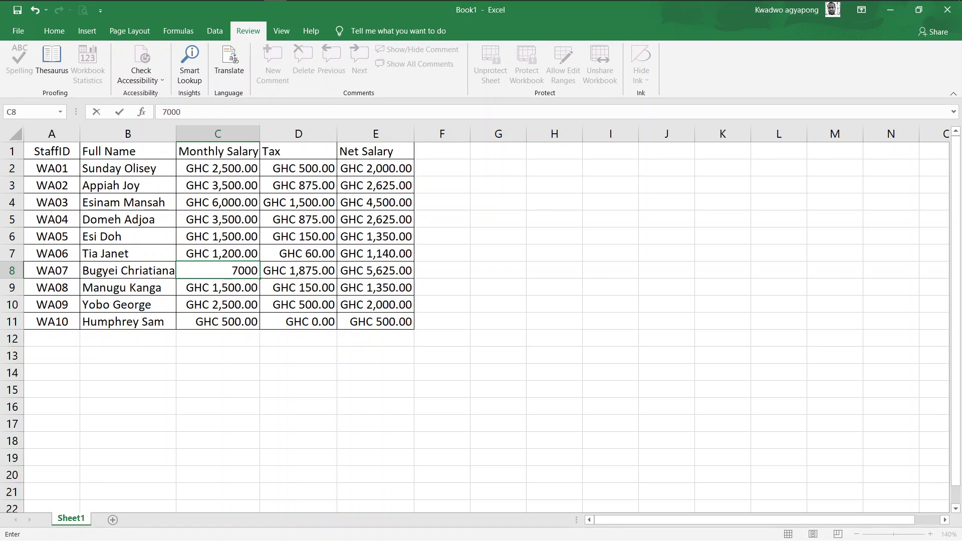
key(Return)
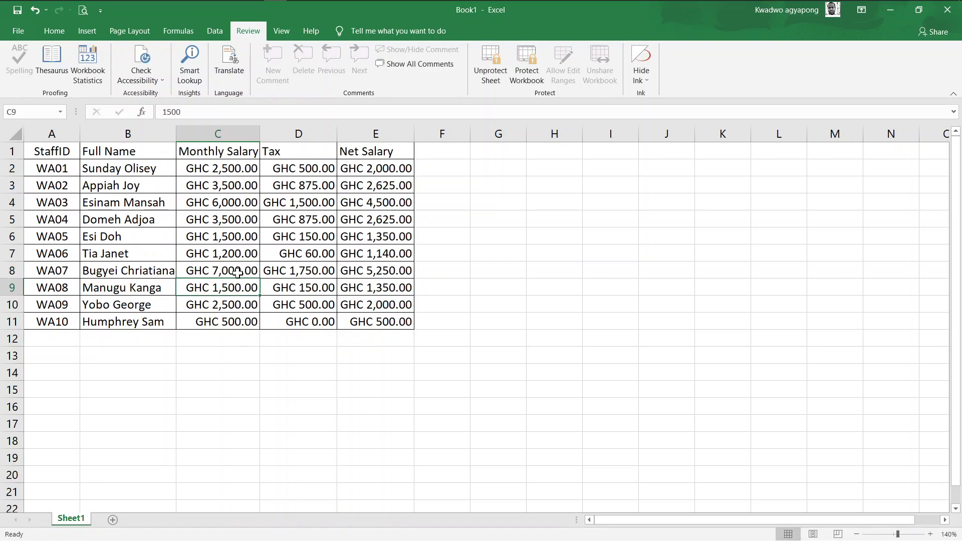
text(700)
key(BackSpace)
key(BackSpace)
text(500)
key(Return)
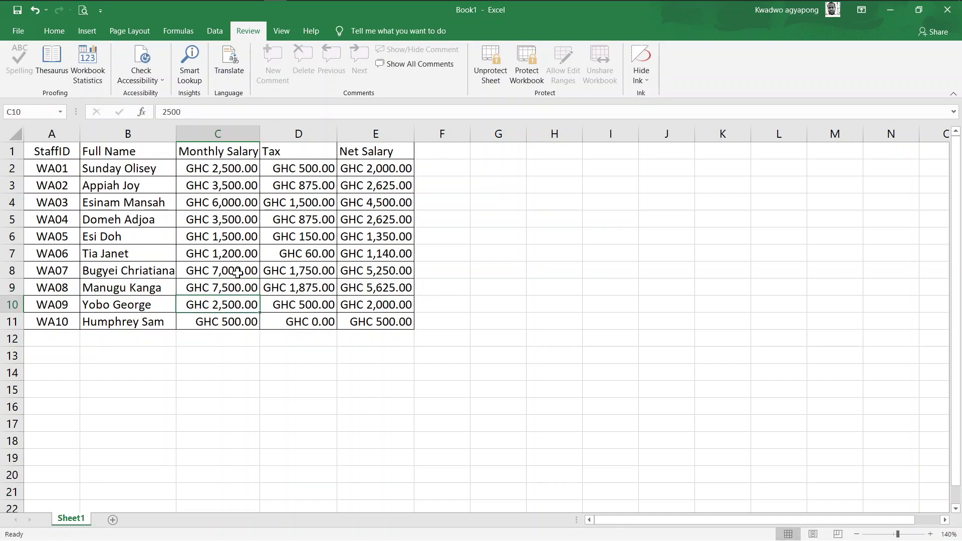
click(294, 284)
click(305, 168)
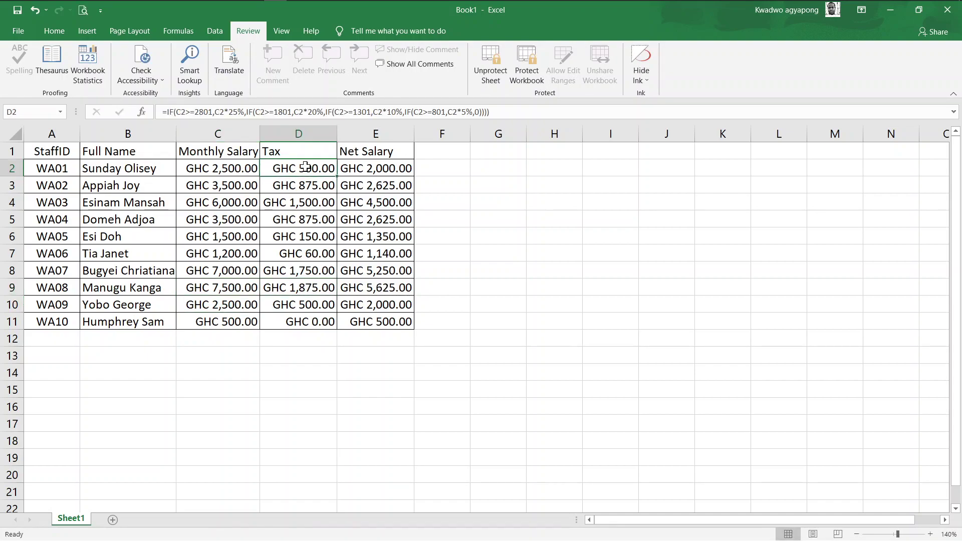
double_click(305, 168)
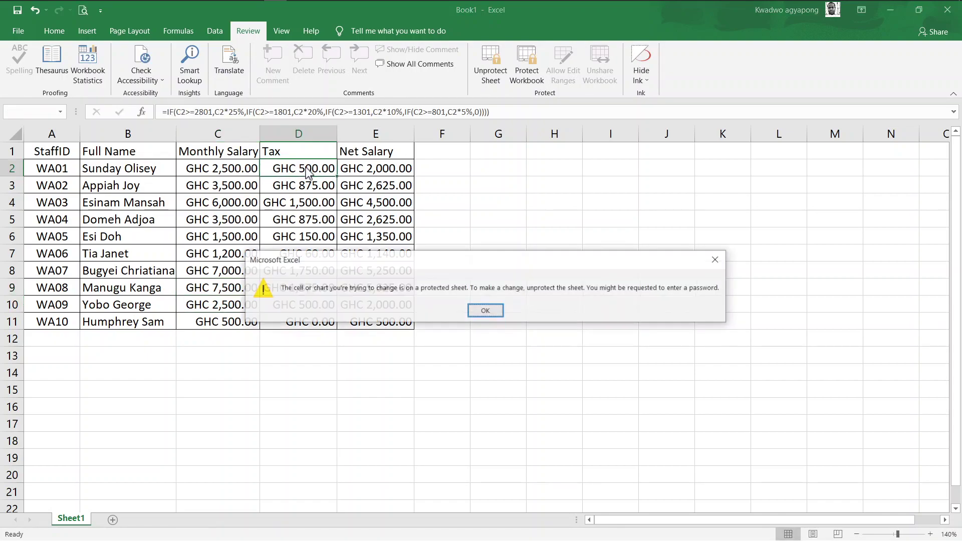
click(495, 312)
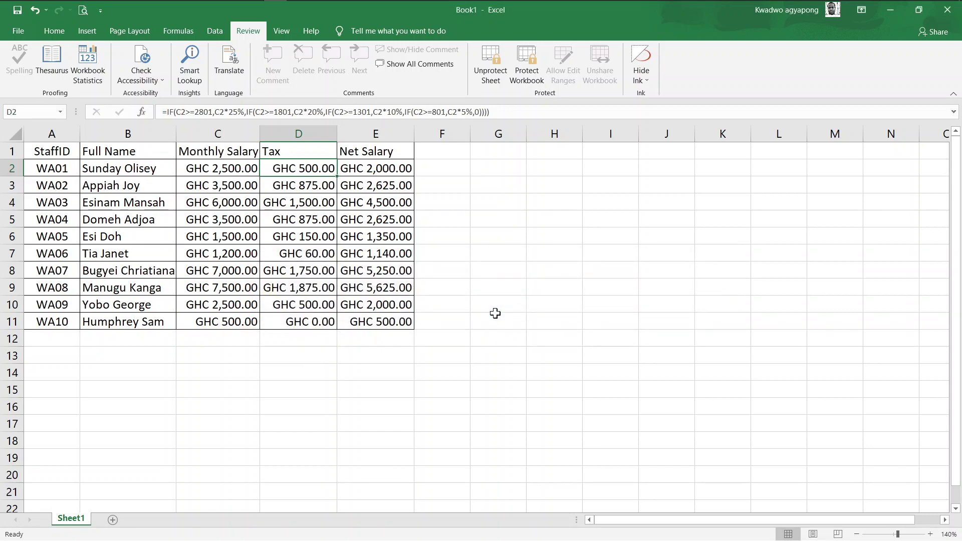
key(super+Tab)
click(307, 159)
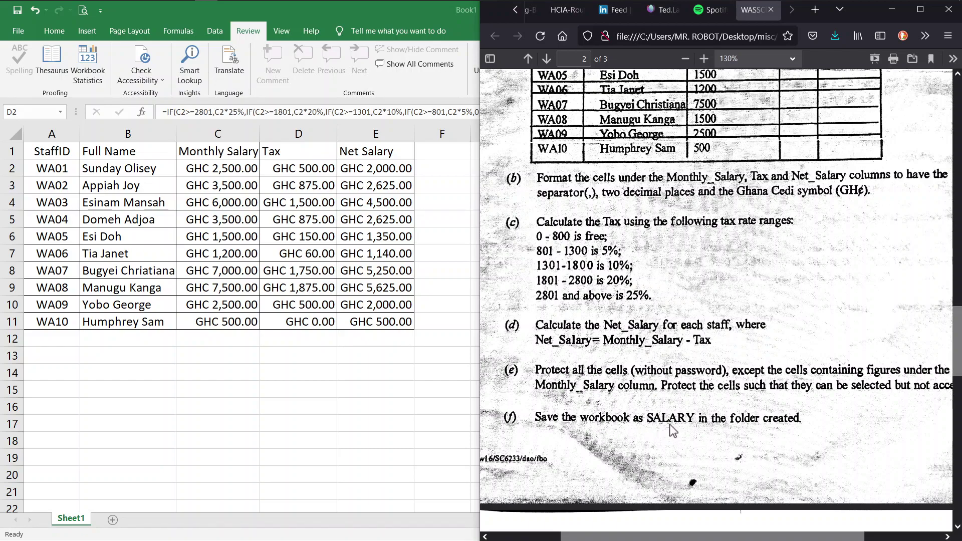
double_click(419, 17)
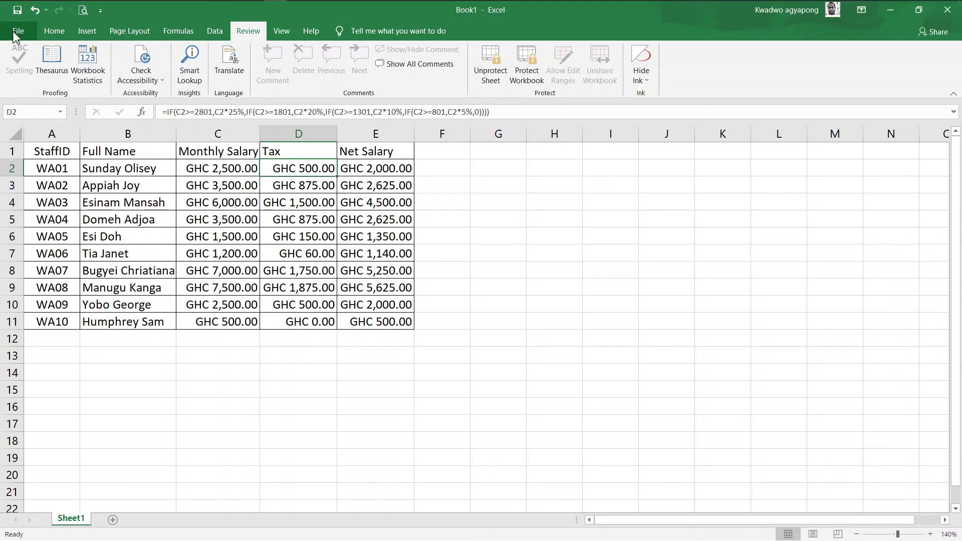
Use Save As > Browse to save the workbook as SALARY in the created folder on Local Disk (C:)
click(16, 32)
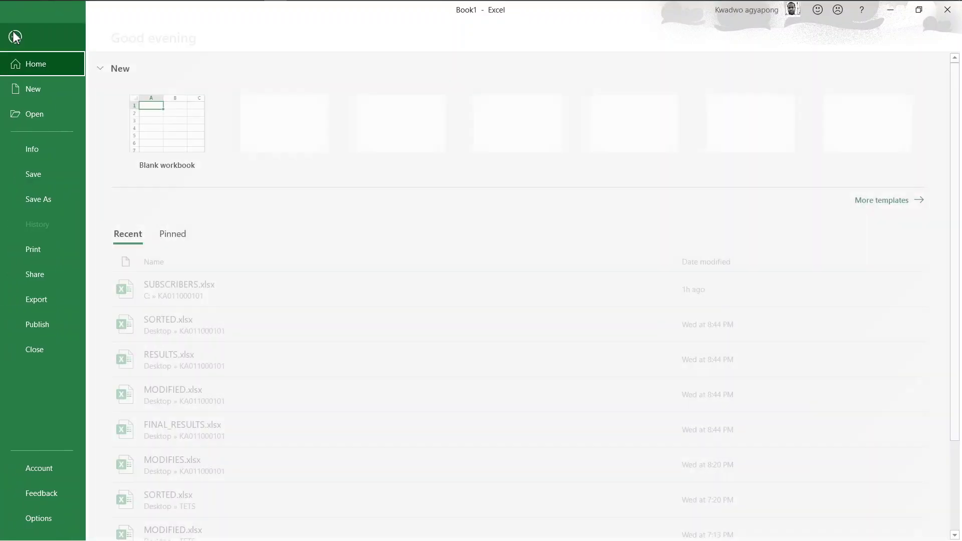
click(56, 199)
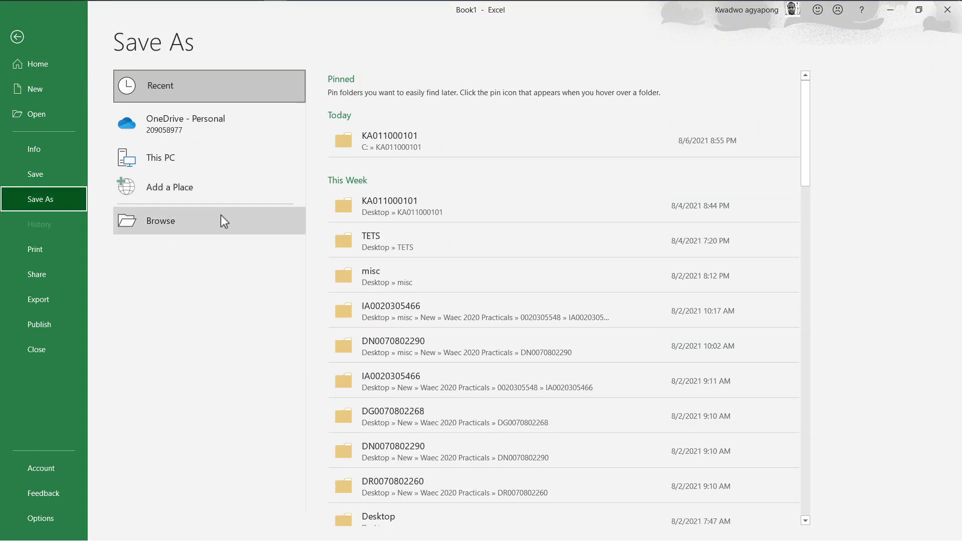
click(248, 218)
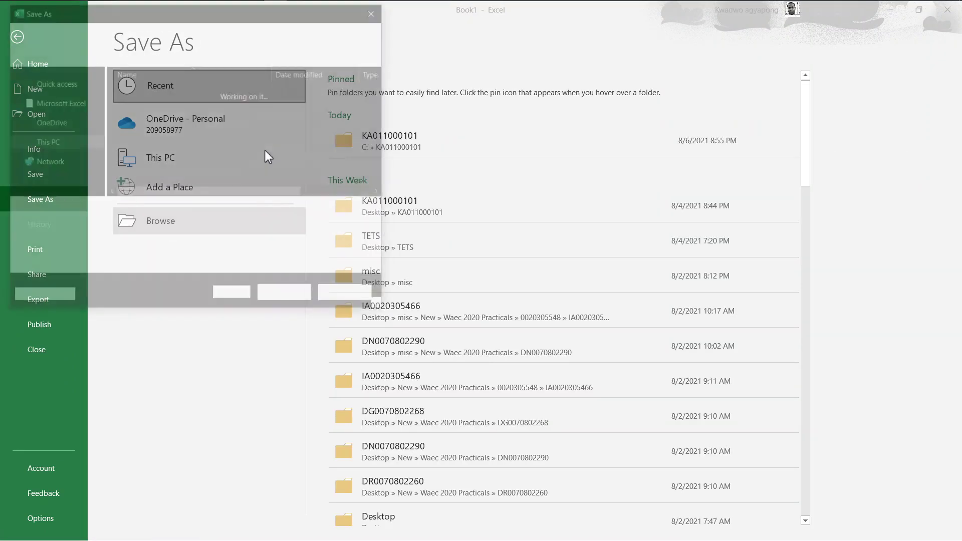
drag(95, 163, 94, 185)
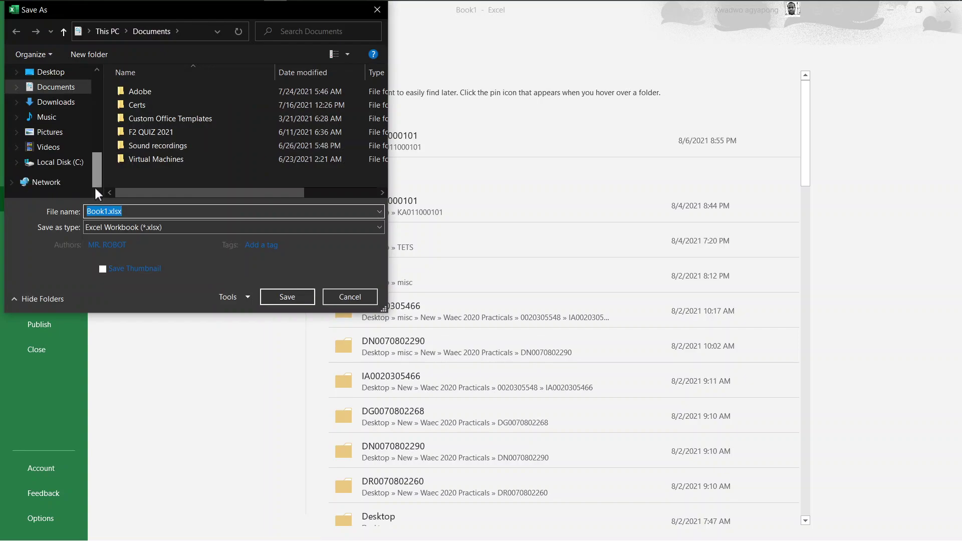
click(60, 163)
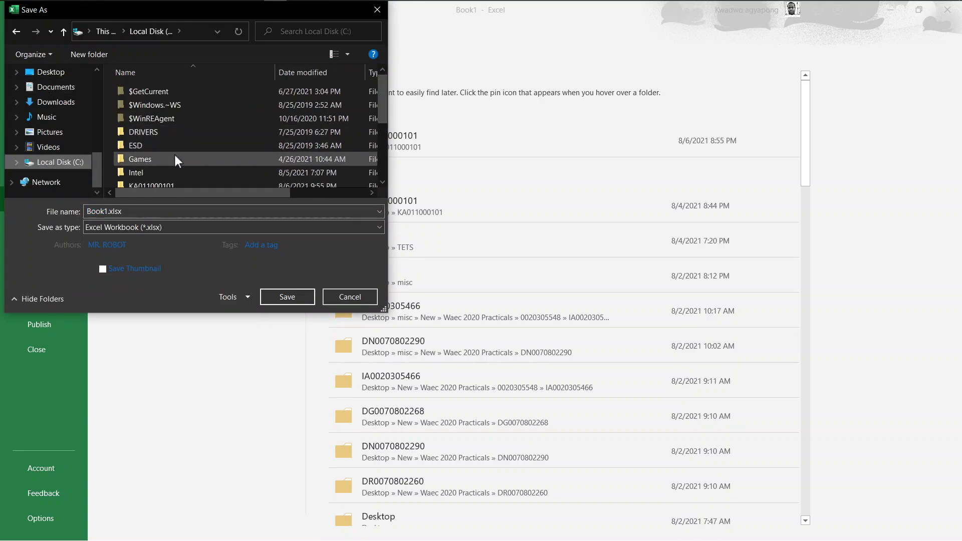
double_click(162, 181)
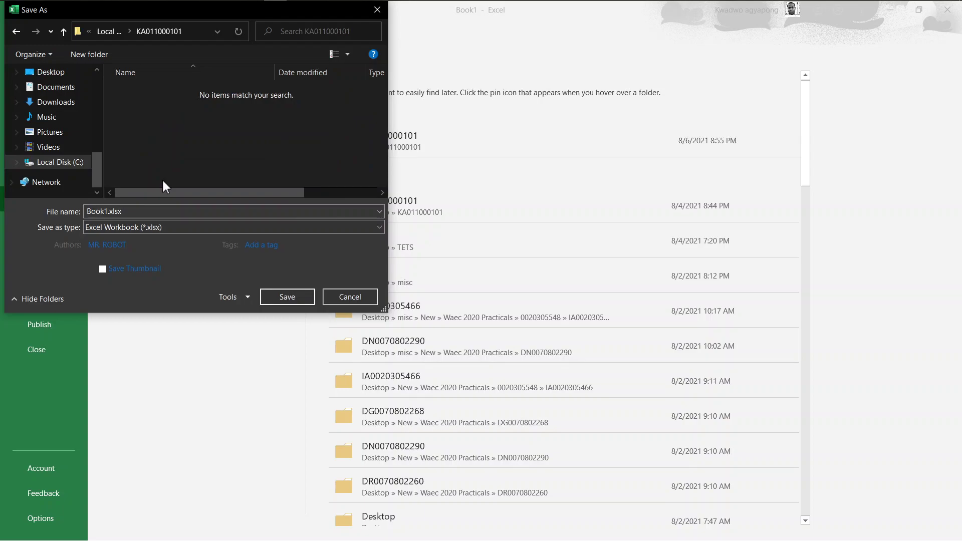
double_click(114, 211)
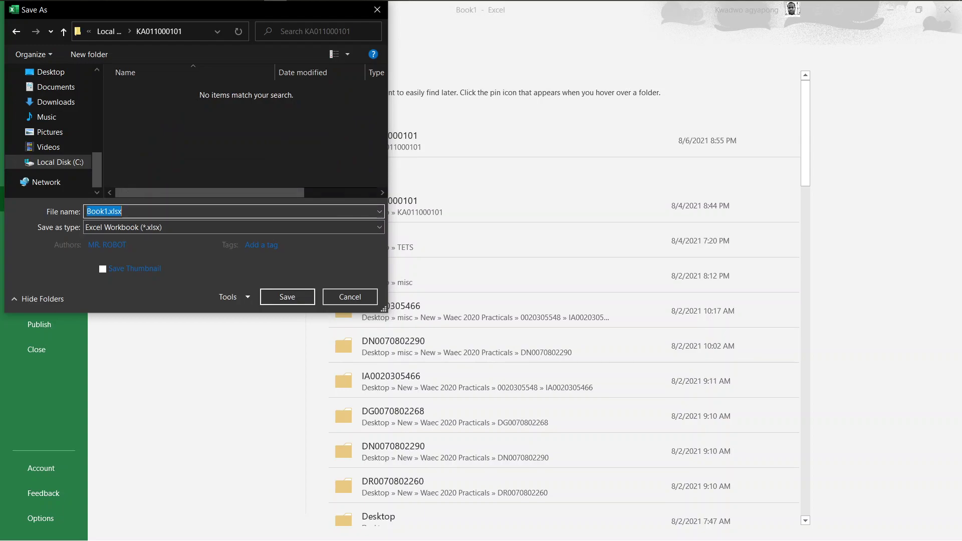
text(SALARY)
click(284, 294)
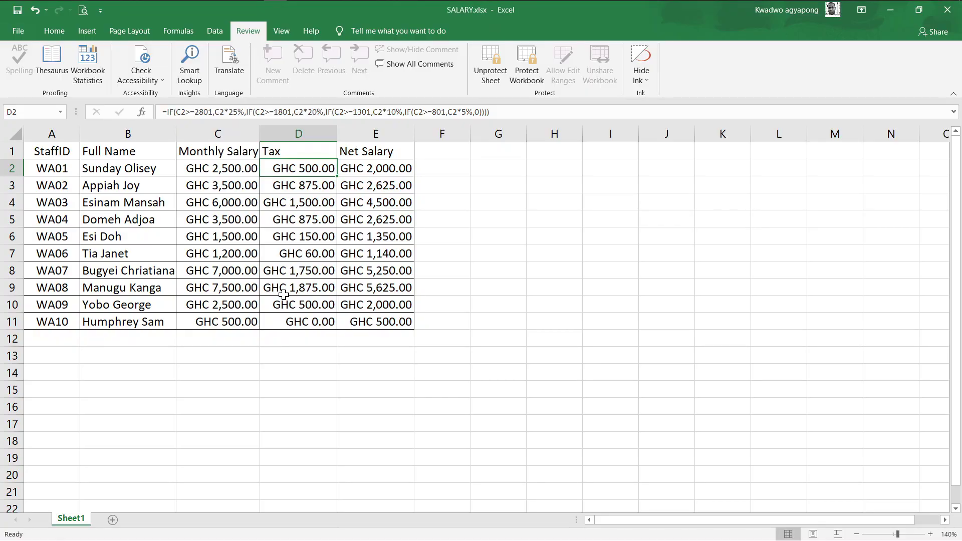
Close Excel, then open SALARY.xlsx from the created folder on Local Disk (C:) in File Explorer
click(711, 156)
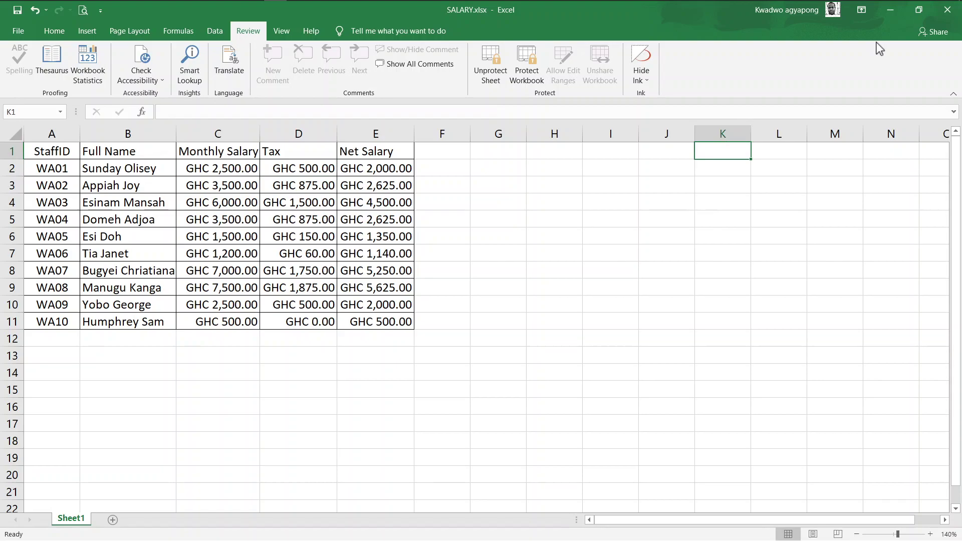
click(947, 10)
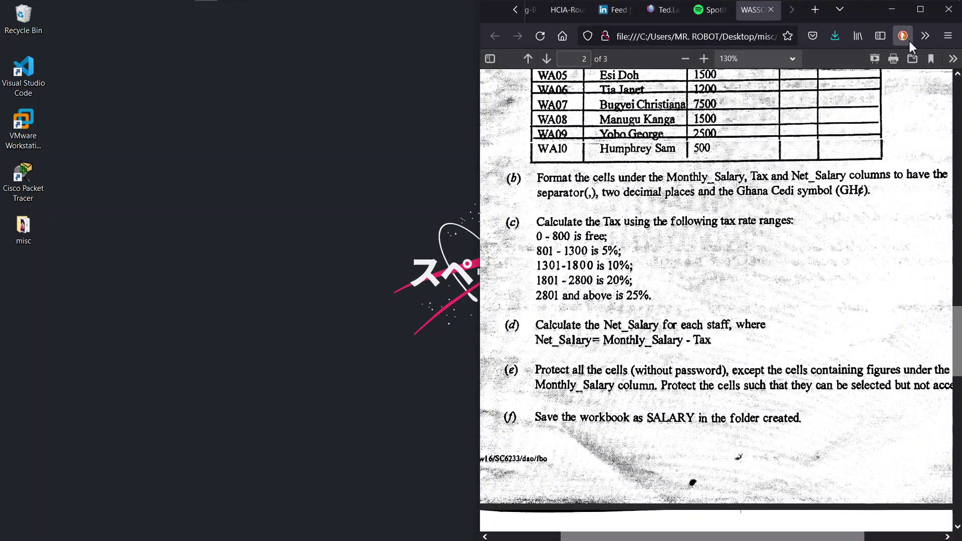
click(896, 15)
key(super+e)
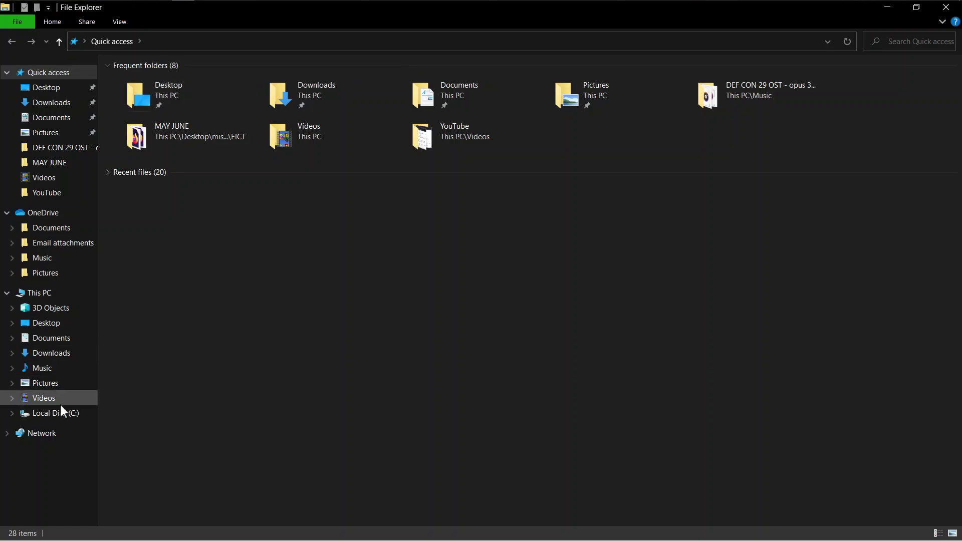
click(56, 413)
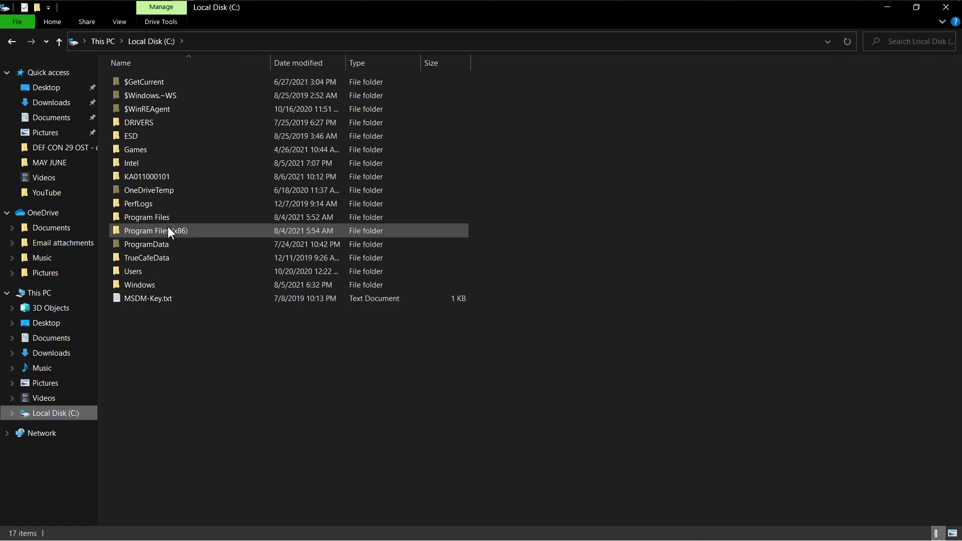
double_click(155, 177)
double_click(149, 80)
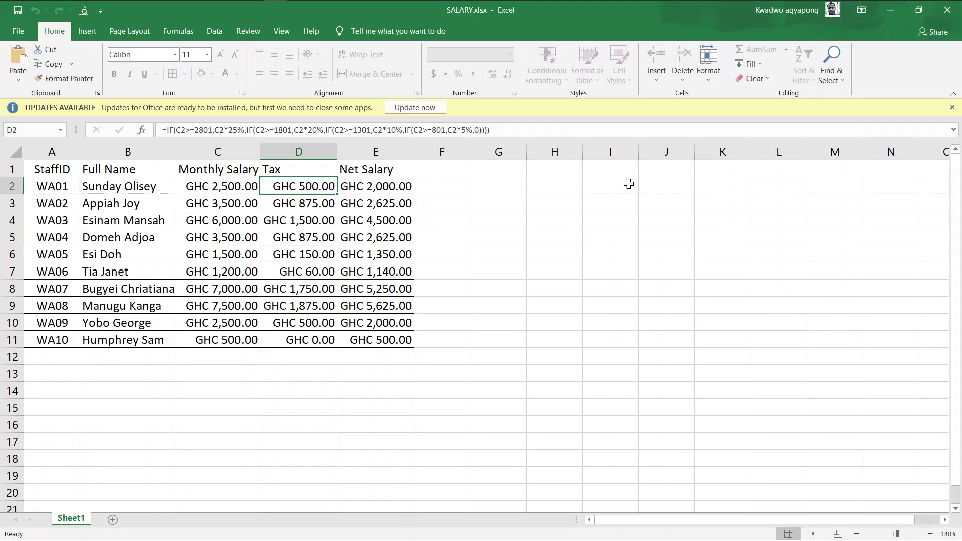
Dismiss the update bar, check the Net Salary formulas in E6, E7 and E4, then close Excel and File Explorer
click(953, 108)
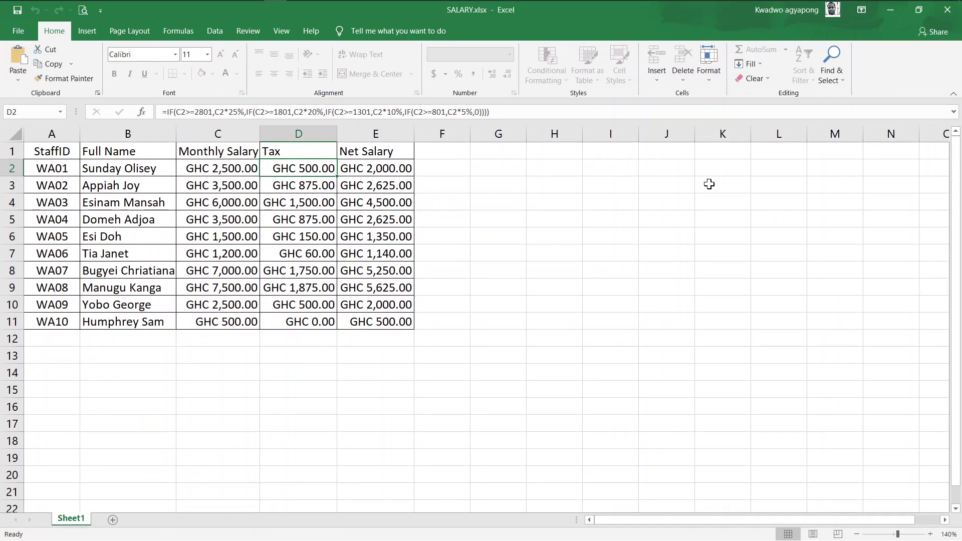
click(683, 196)
click(370, 230)
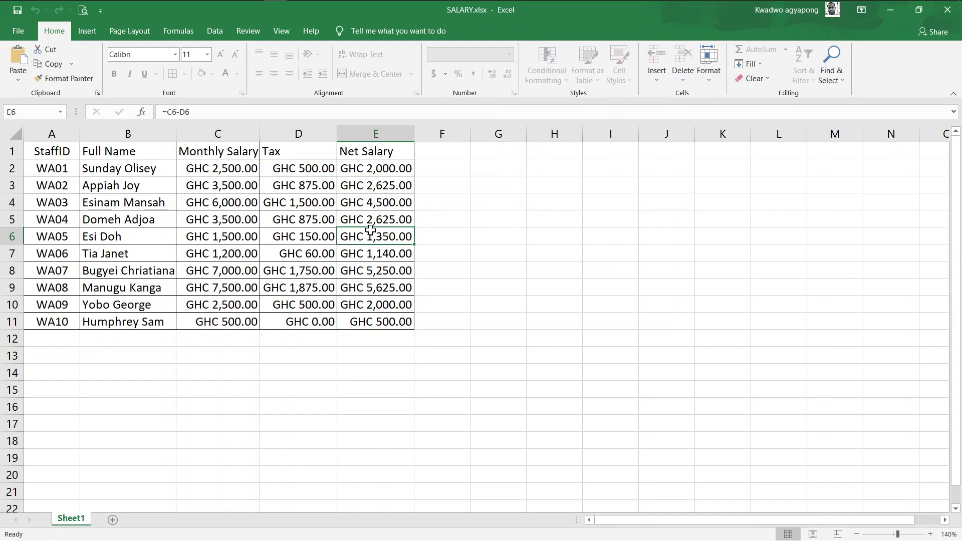
click(190, 250)
click(373, 259)
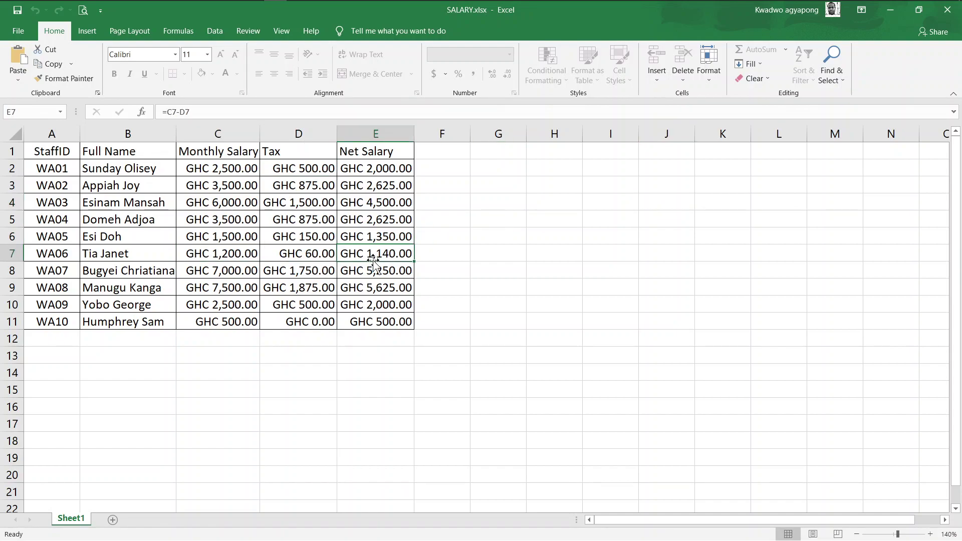
click(419, 206)
click(375, 196)
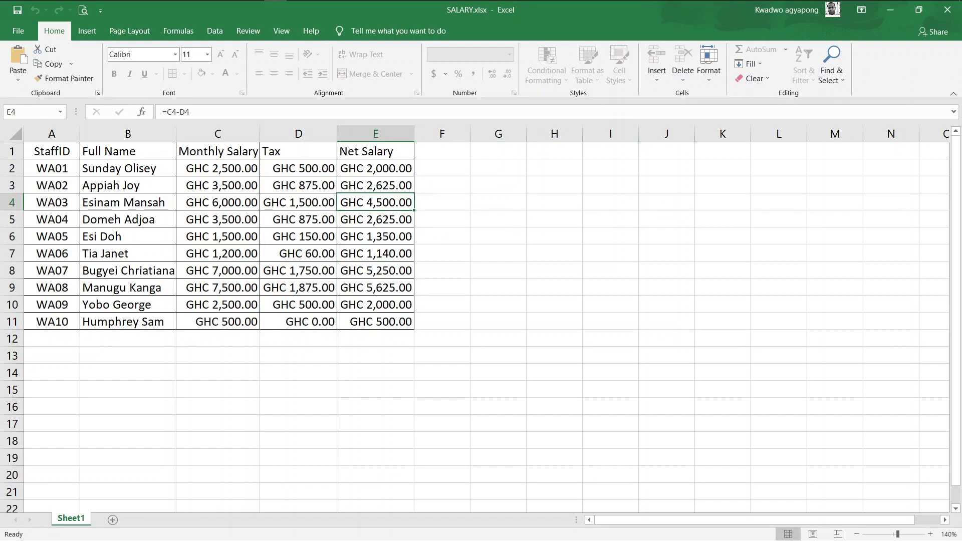
click(945, 14)
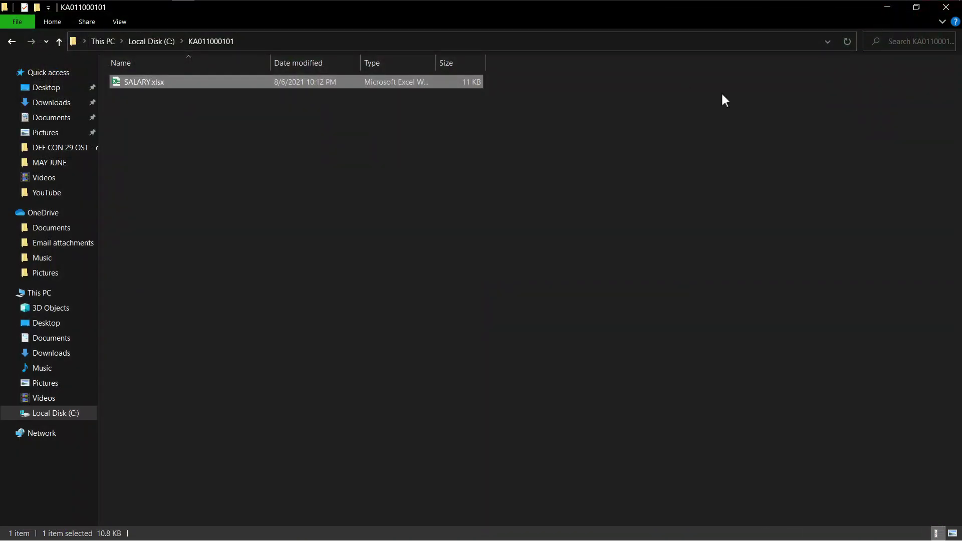
click(945, 7)
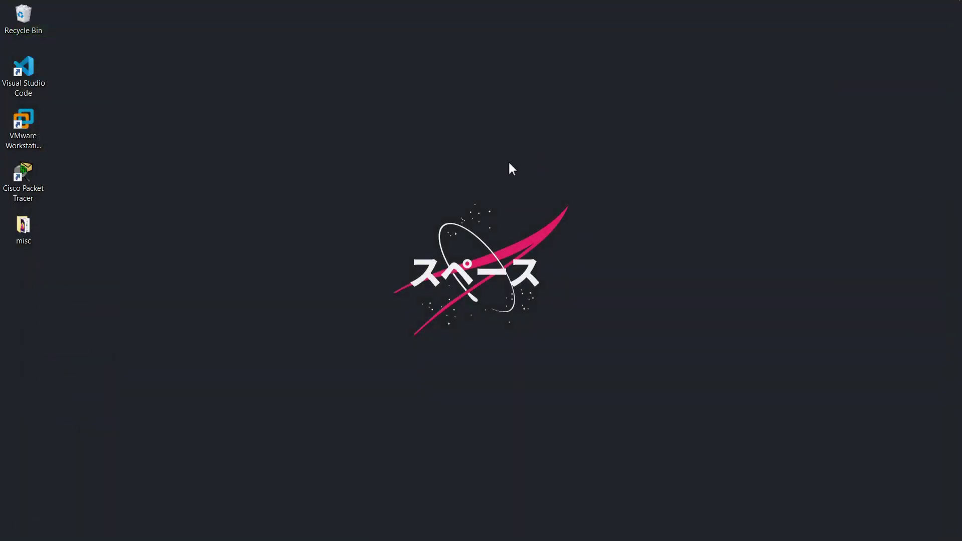